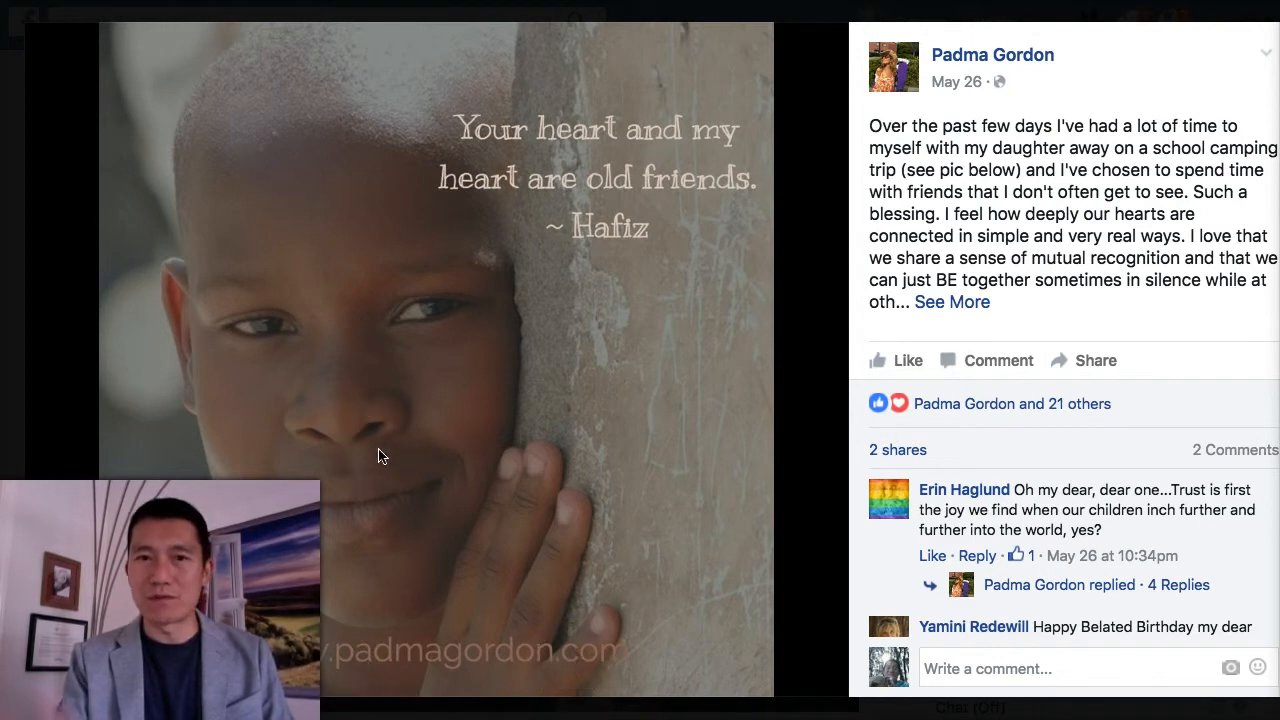
- Browse to the next Natural Dads quote photo, select its caption text, then head to the Pablo homepage
left_click(790, 333)
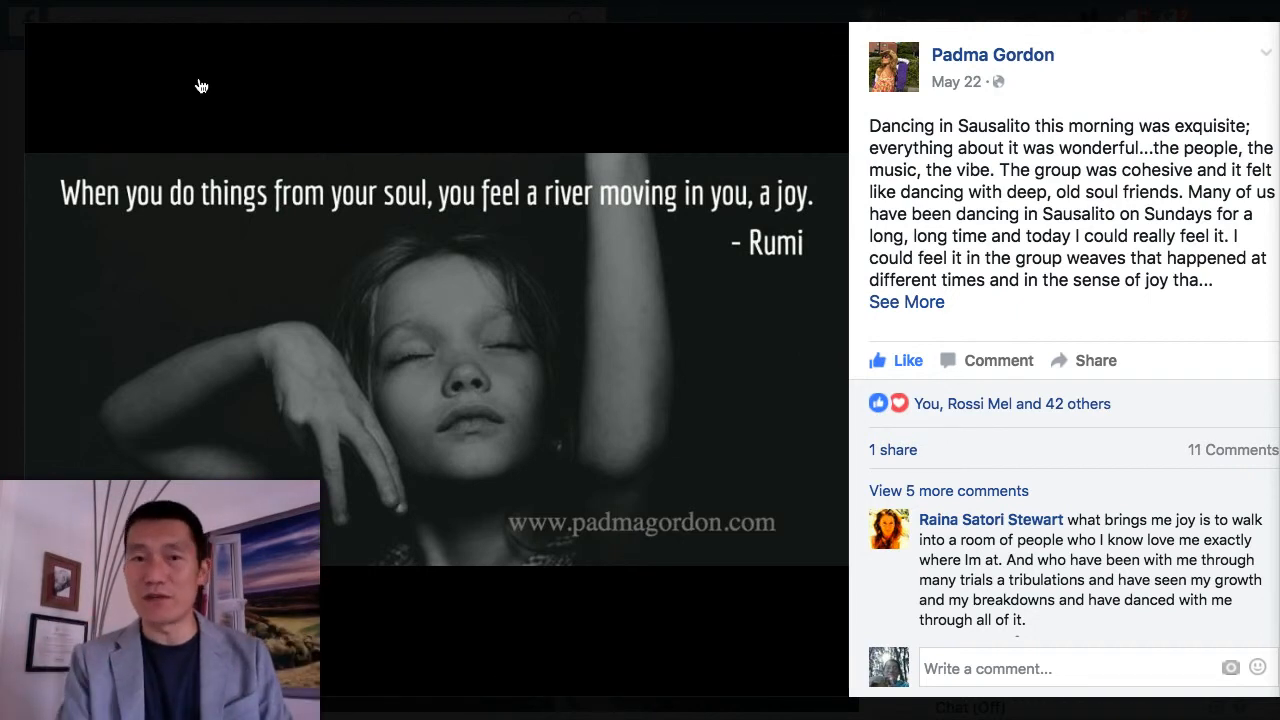
mouse_move(436, 300)
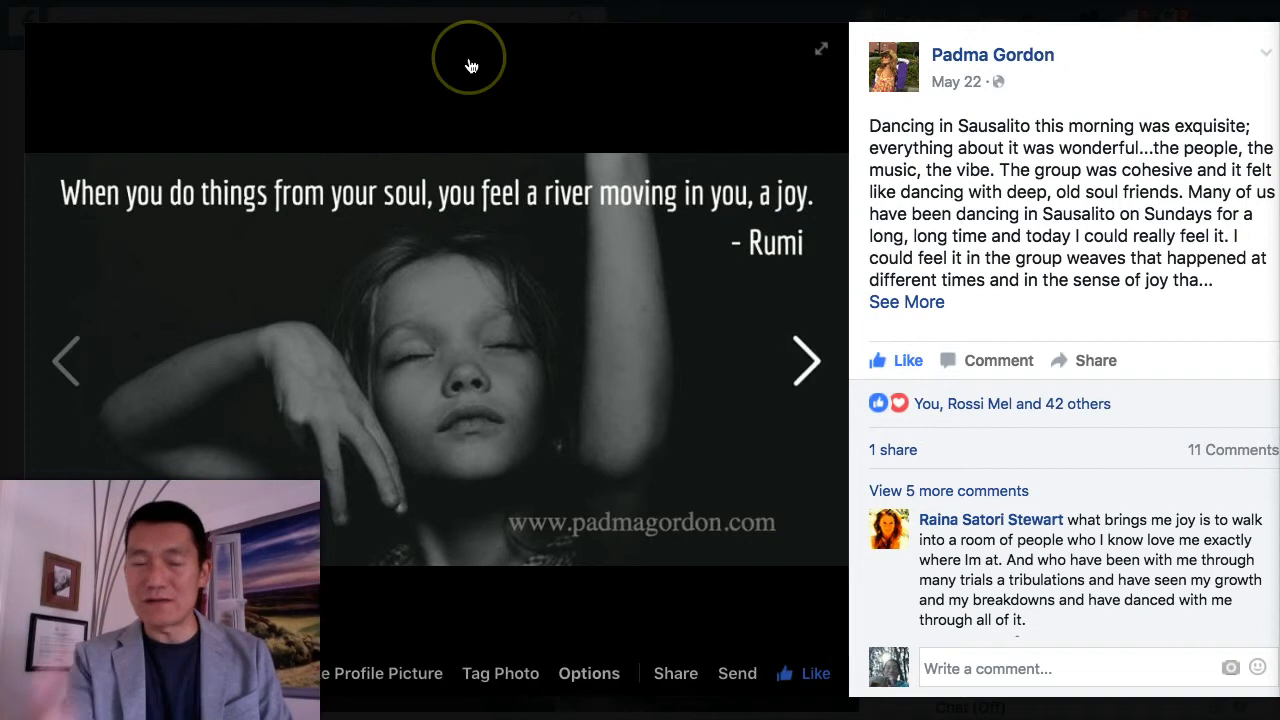
left_click(571, 163)
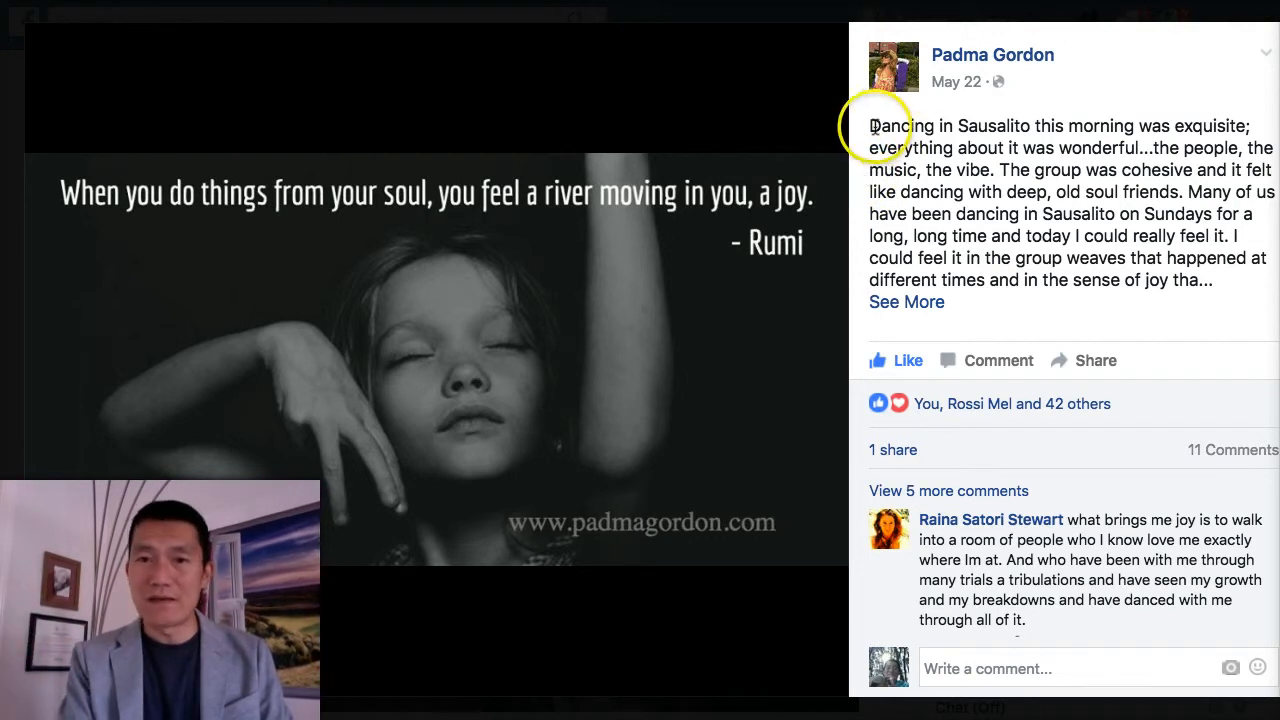
left_click_drag(871, 126, 1191, 281)
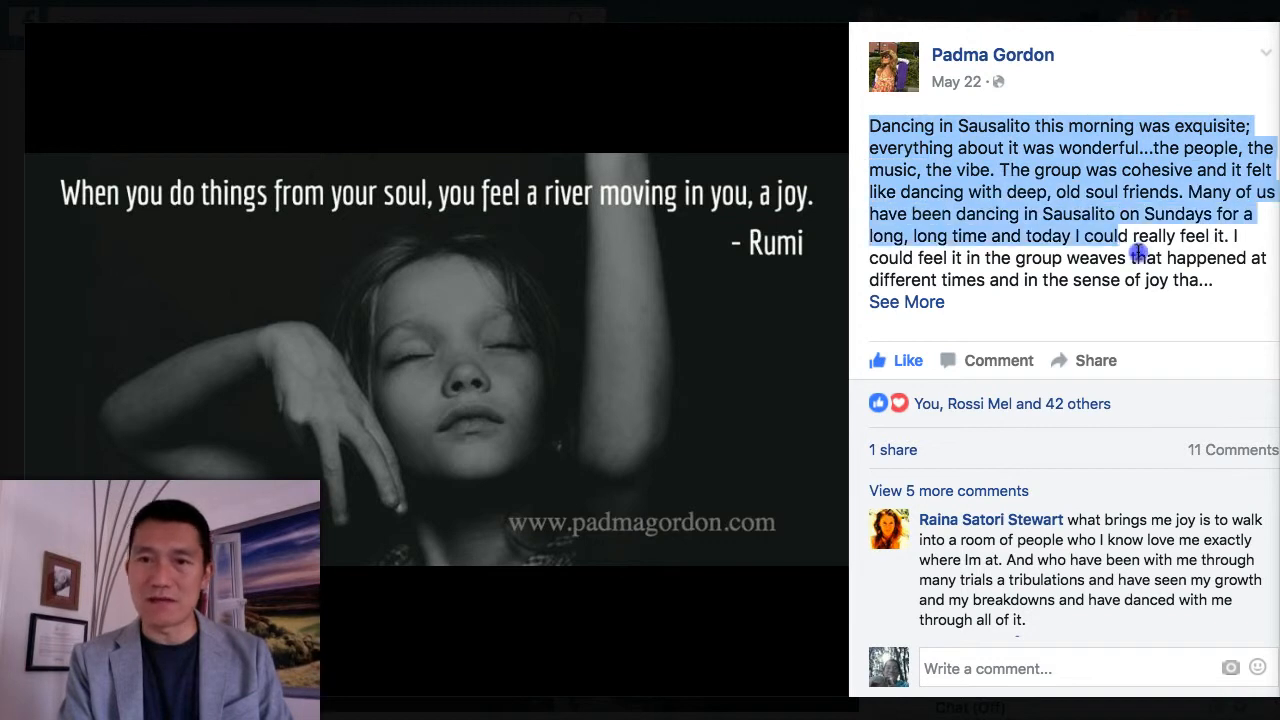
left_click(1057, 228)
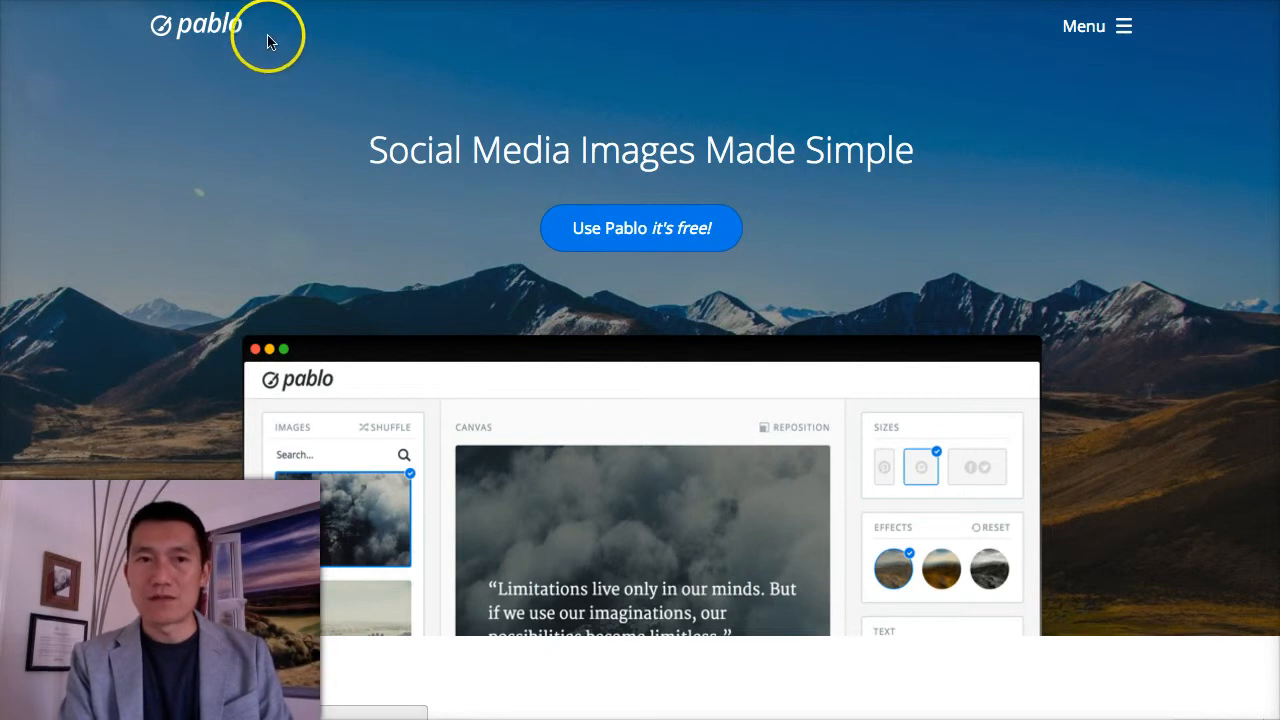
- Start a Pablo image and replace the canvas placeholder with rough sample body text over the city photo
left_click(643, 242)
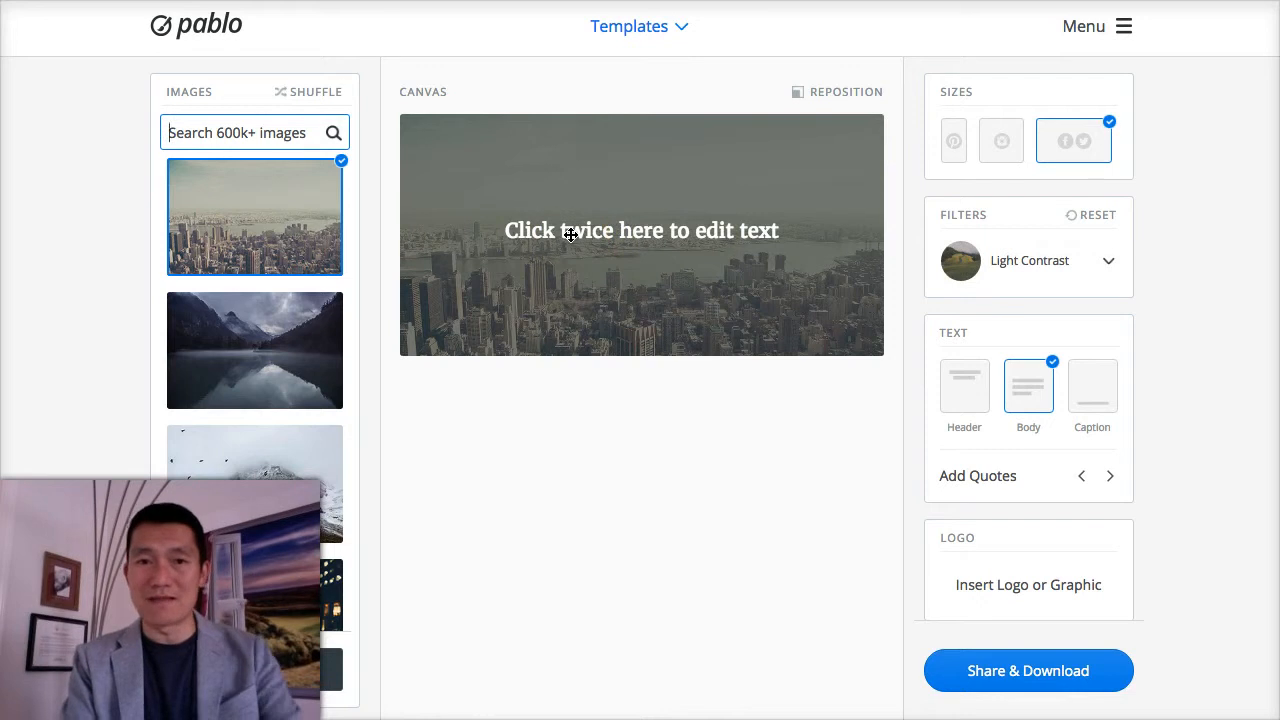
left_click(622, 233)
left_click(622, 233)
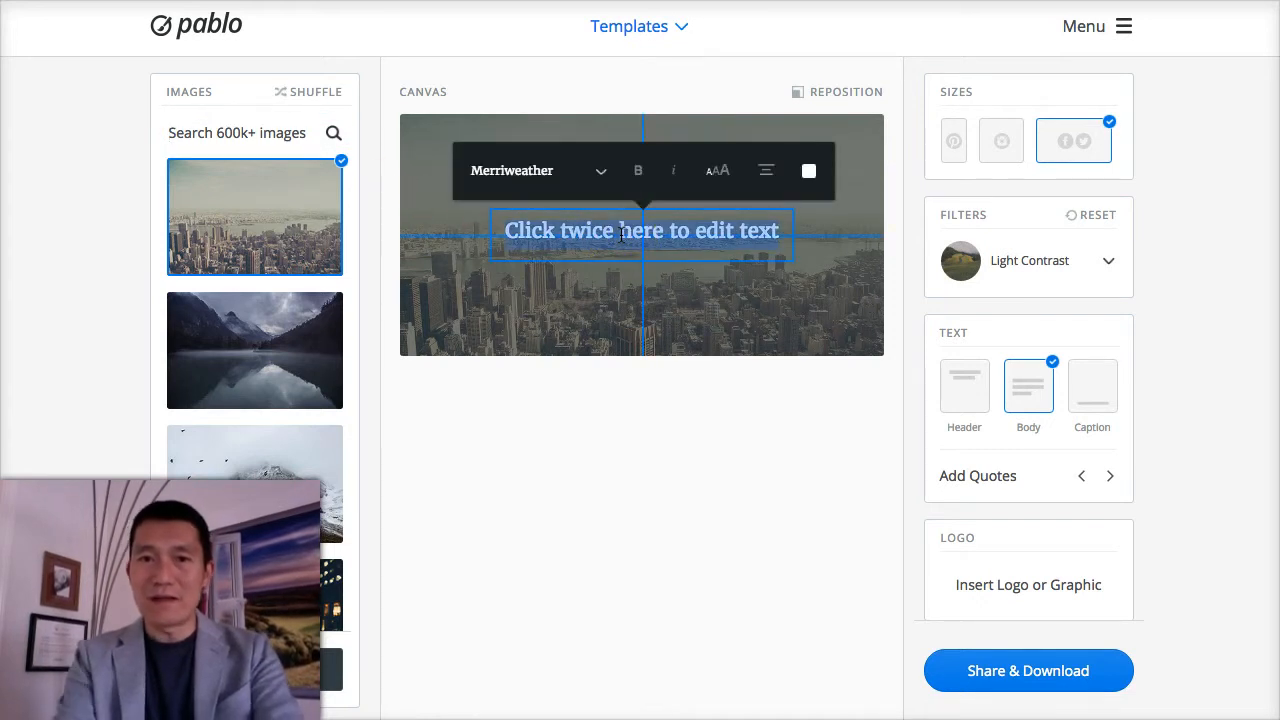
type("dsajkdj sa dsa")
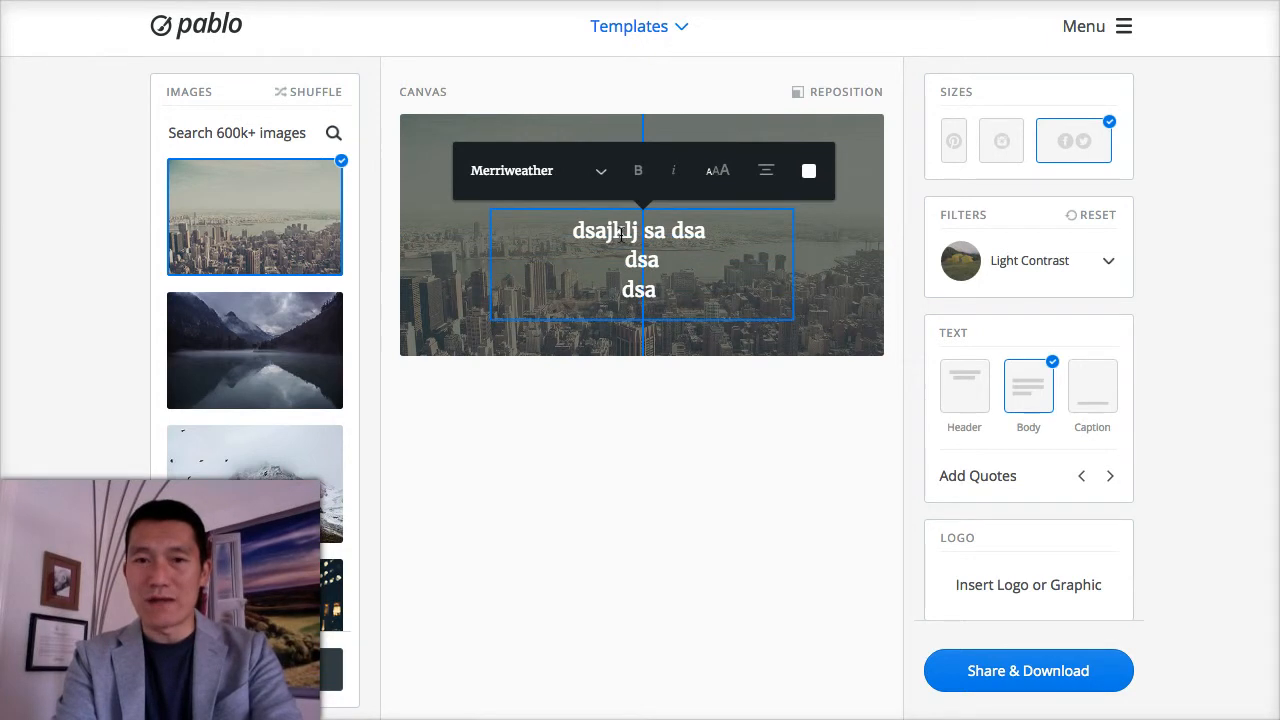
left_click(731, 413)
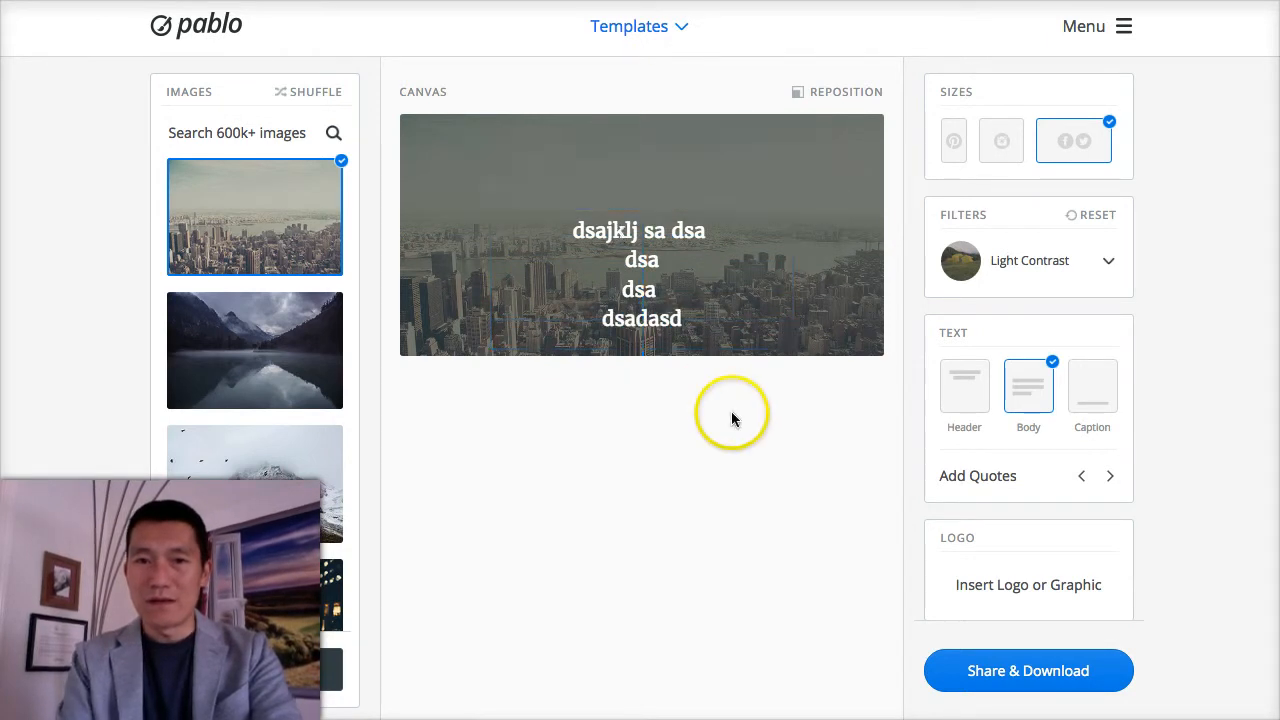
left_click(706, 285)
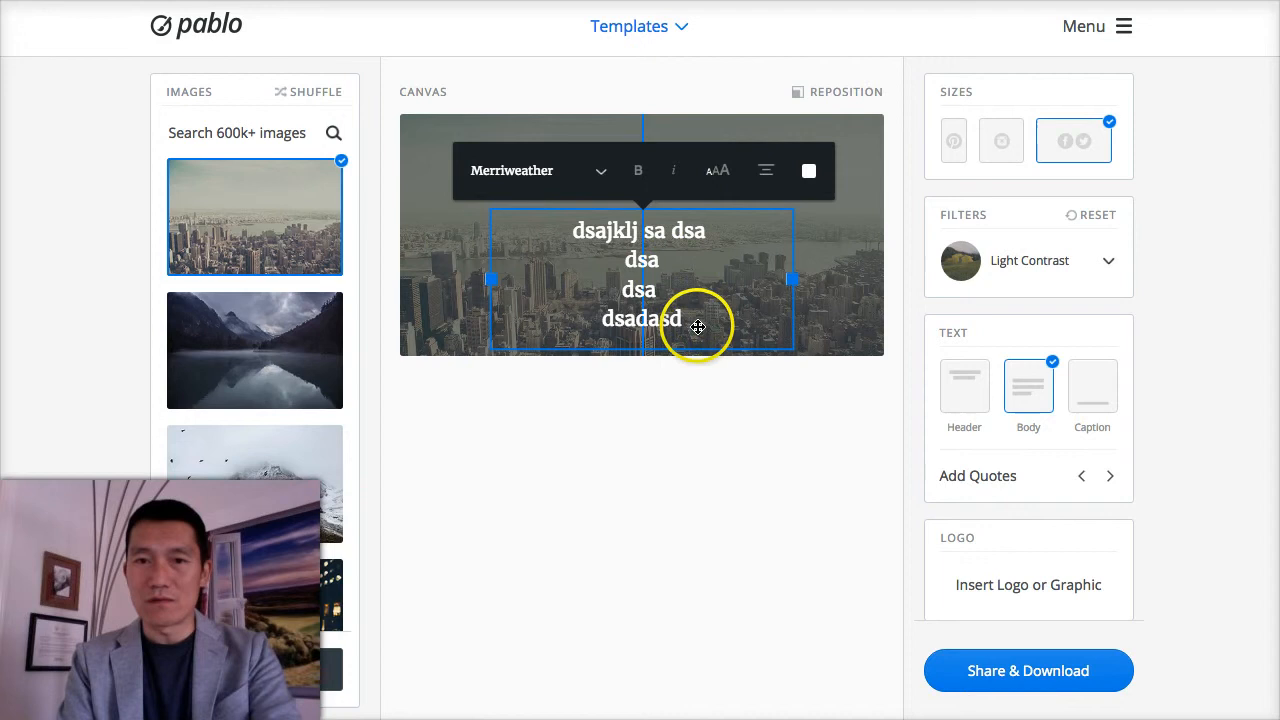
left_click(707, 395)
left_click(705, 285)
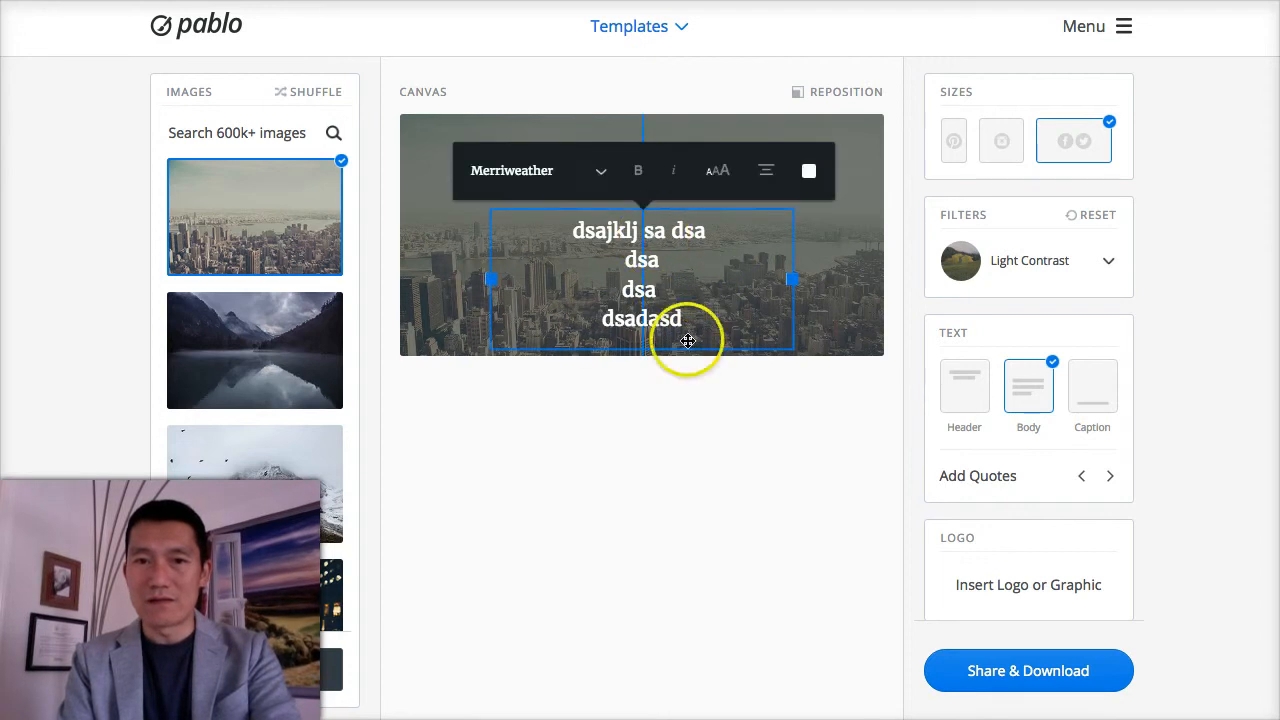
- Move the text block up, widen it to the canvas edge and add words to its first line
mouse_move(716, 254)
left_mouse_down()
mouse_move(724, 238)
mouse_move(621, 241)
left_mouse_up()
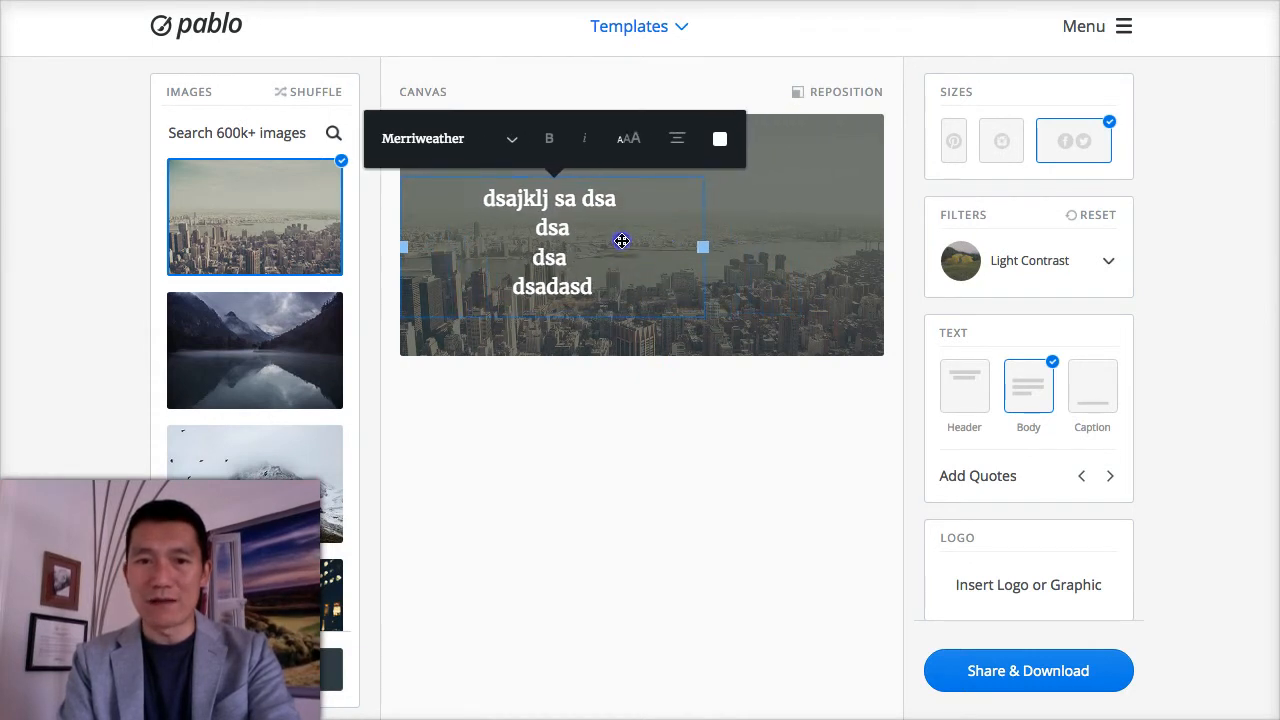
left_click(705, 251)
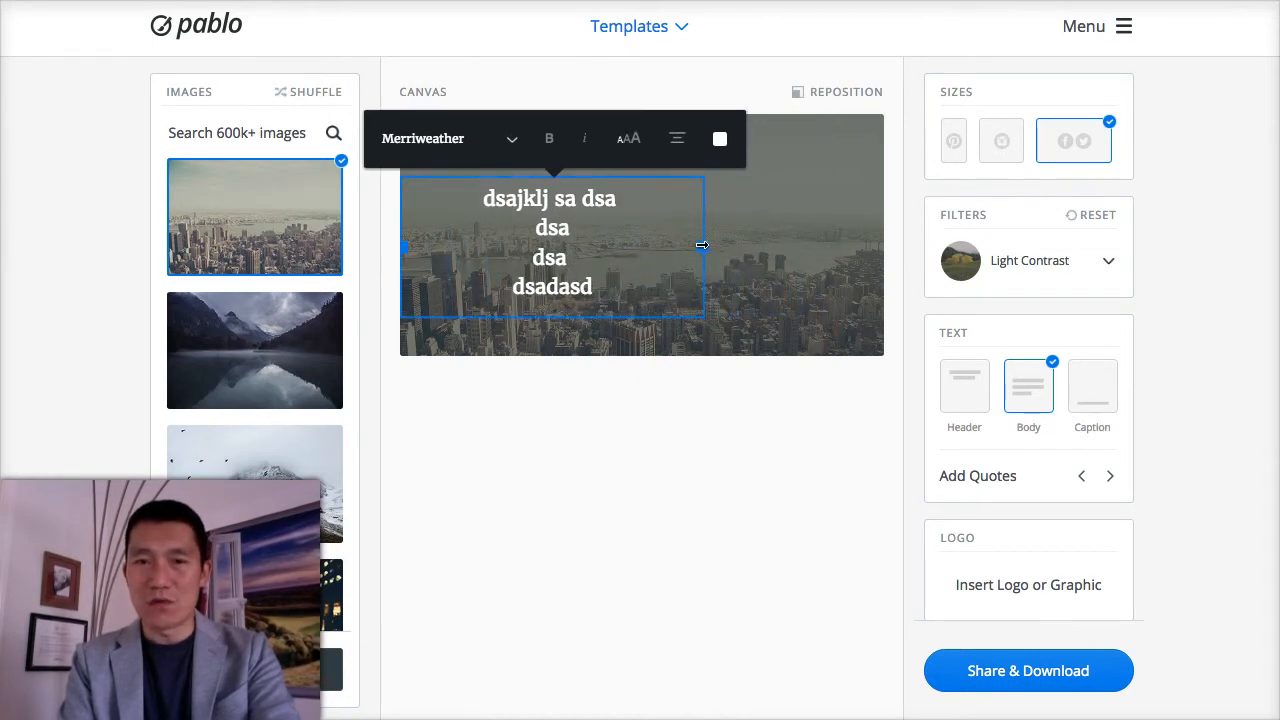
left_click_drag(702, 245, 897, 249)
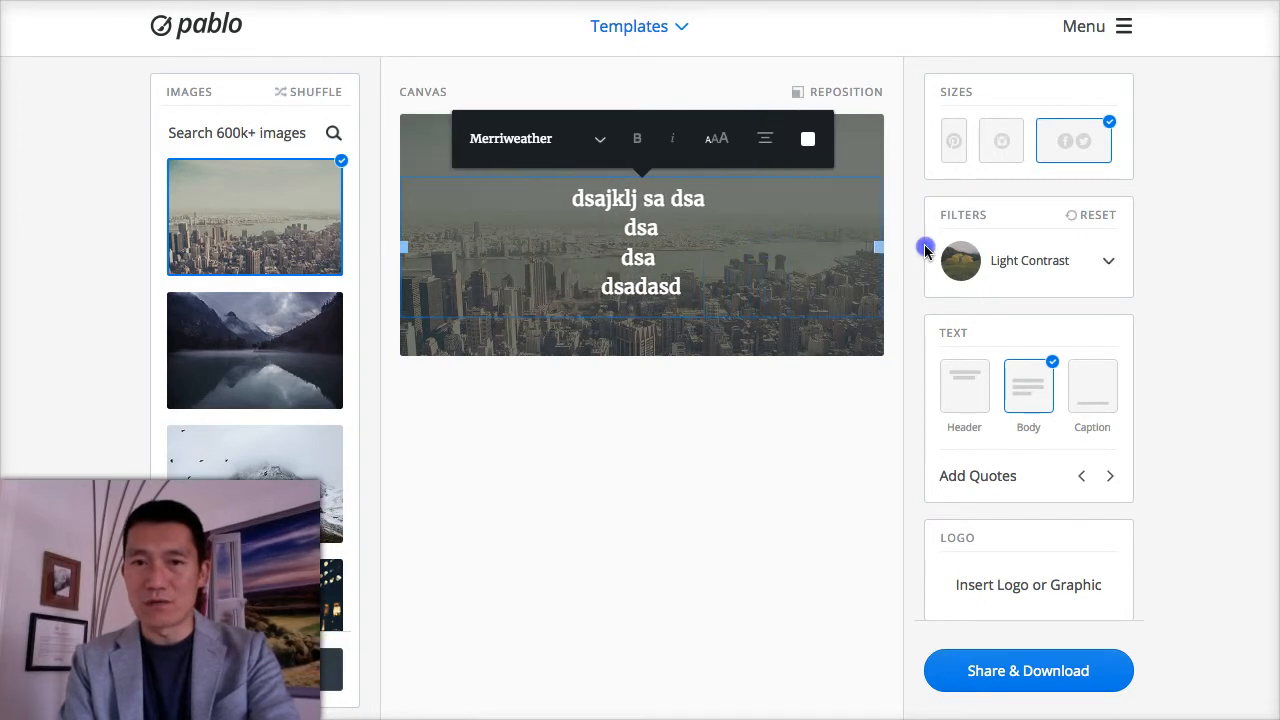
left_click_drag(643, 257, 619, 241)
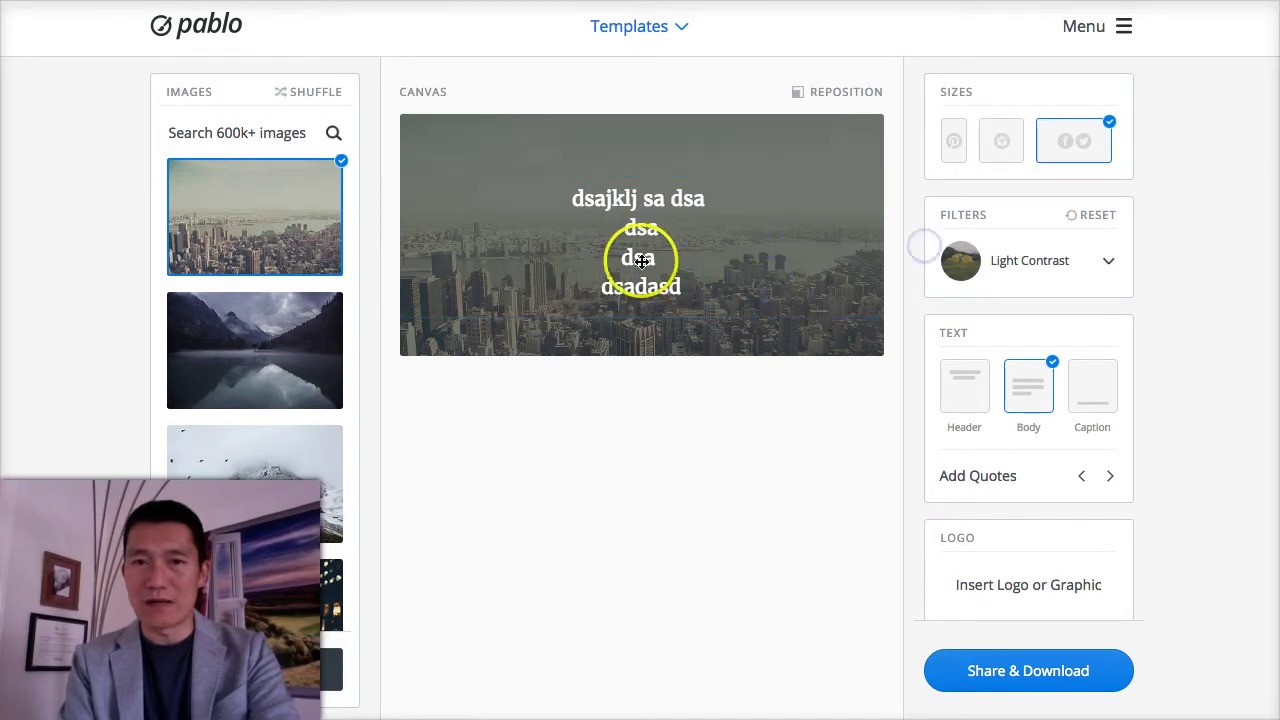
left_click(750, 202)
type("dsadas dsa")
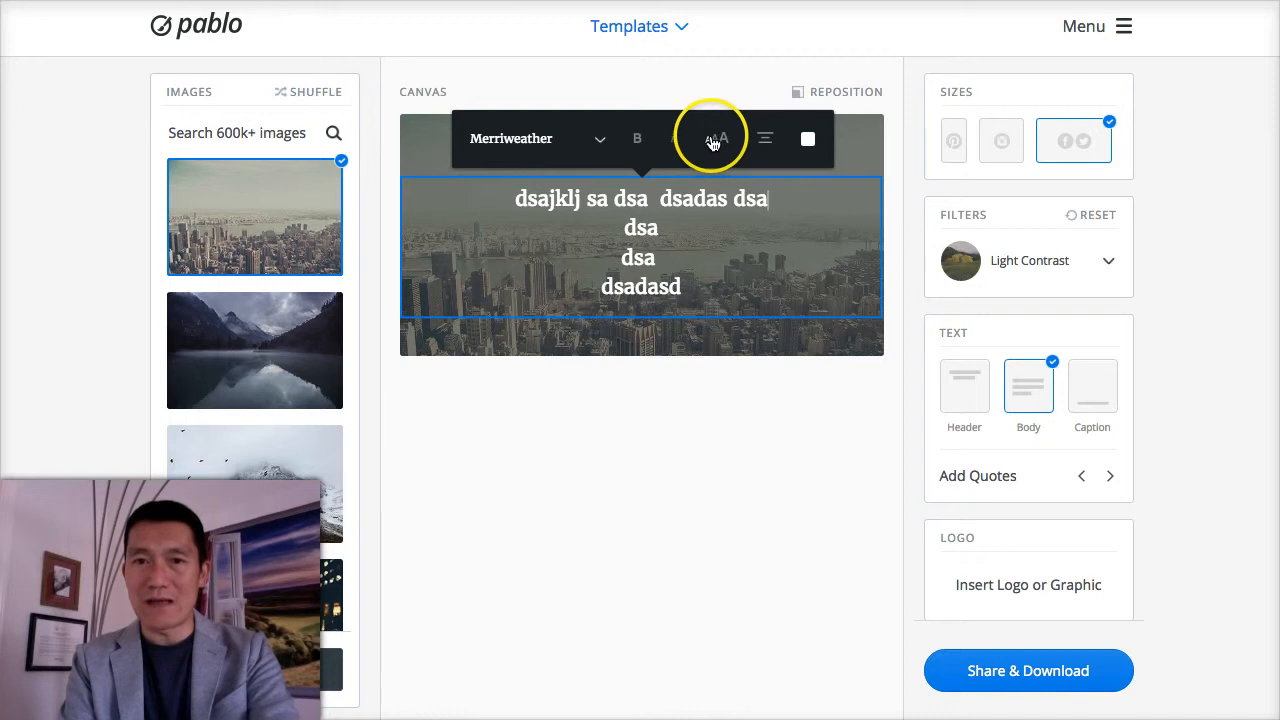
- Enlarge the body text several sizes with the font-size button
left_click(721, 143)
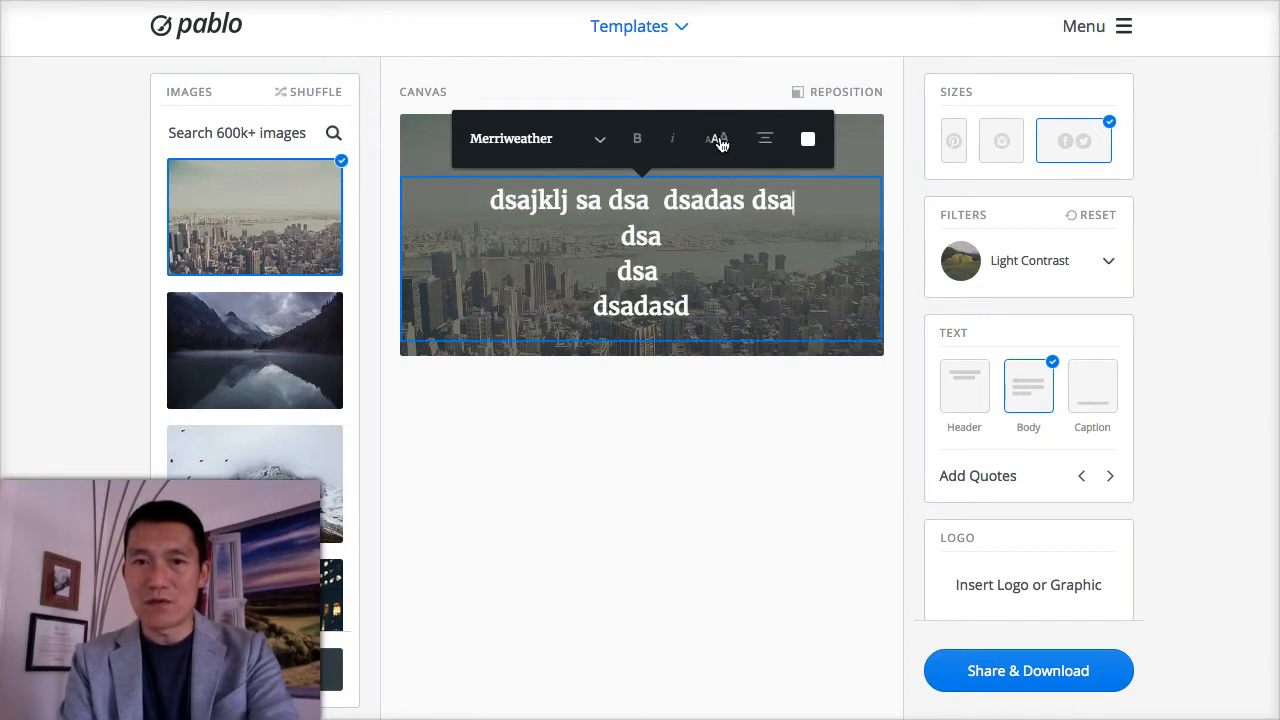
left_click(721, 143)
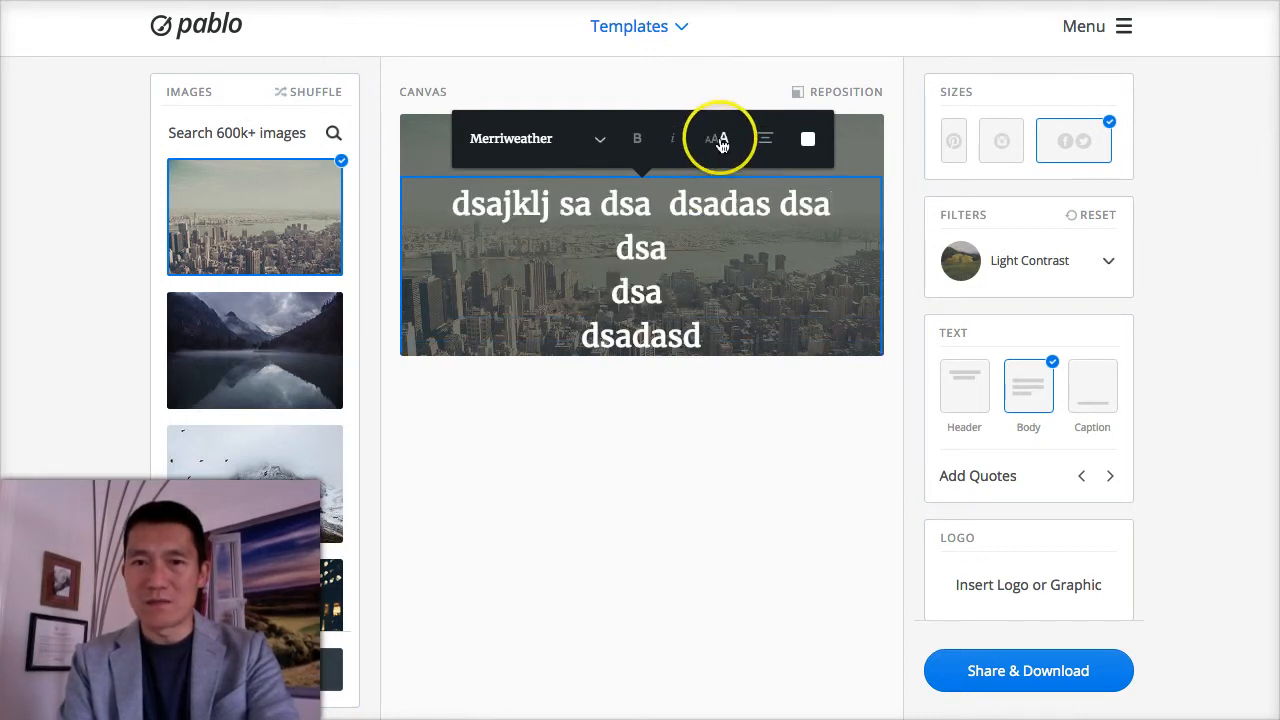
left_click(721, 143)
left_click(721, 143)
left_click(754, 309)
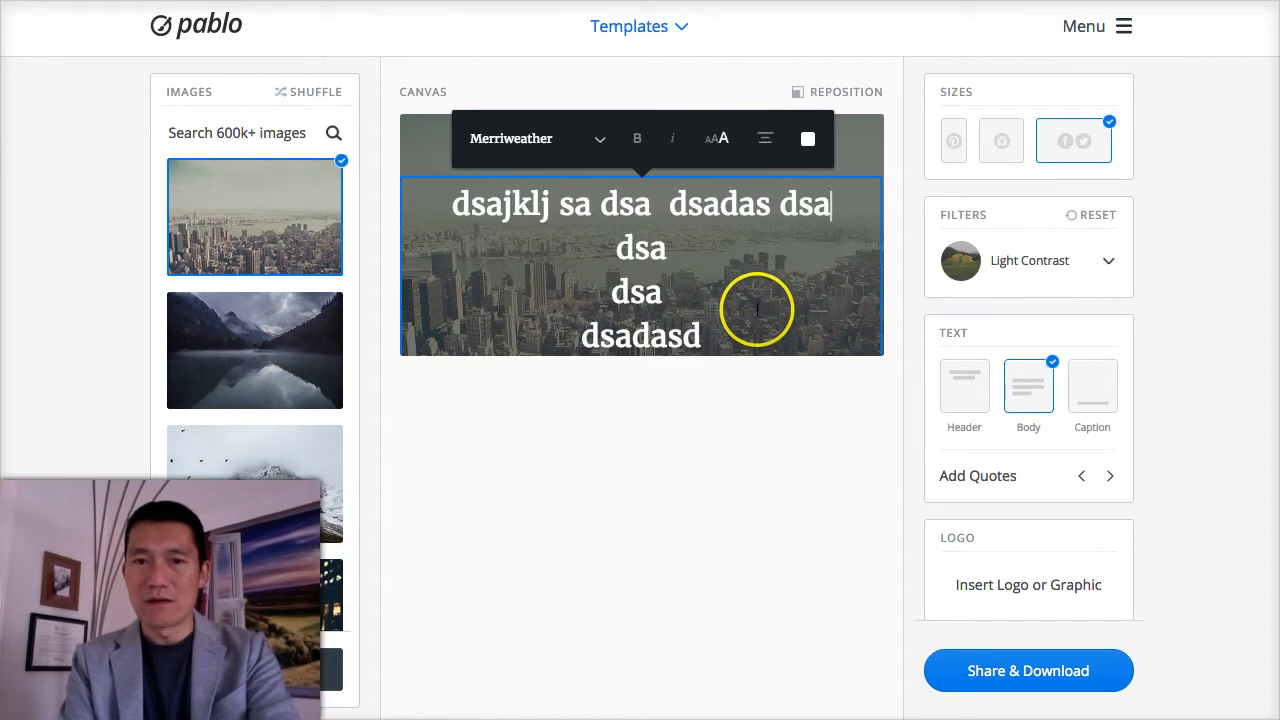
left_click(737, 360)
left_click(729, 254)
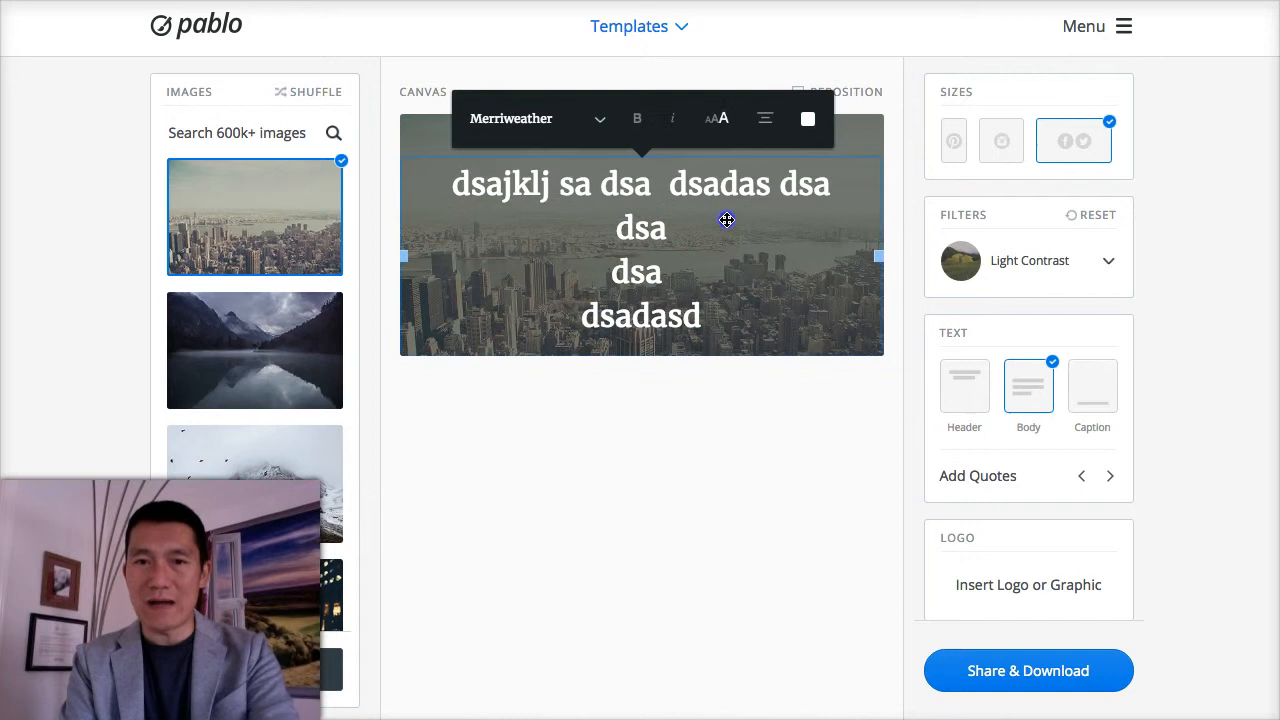
- Reposition the enlarged text block near the top, centered horizontally over the skyline
mouse_move(728, 249)
left_mouse_down()
mouse_move(725, 180)
mouse_move(719, 215)
left_mouse_up()
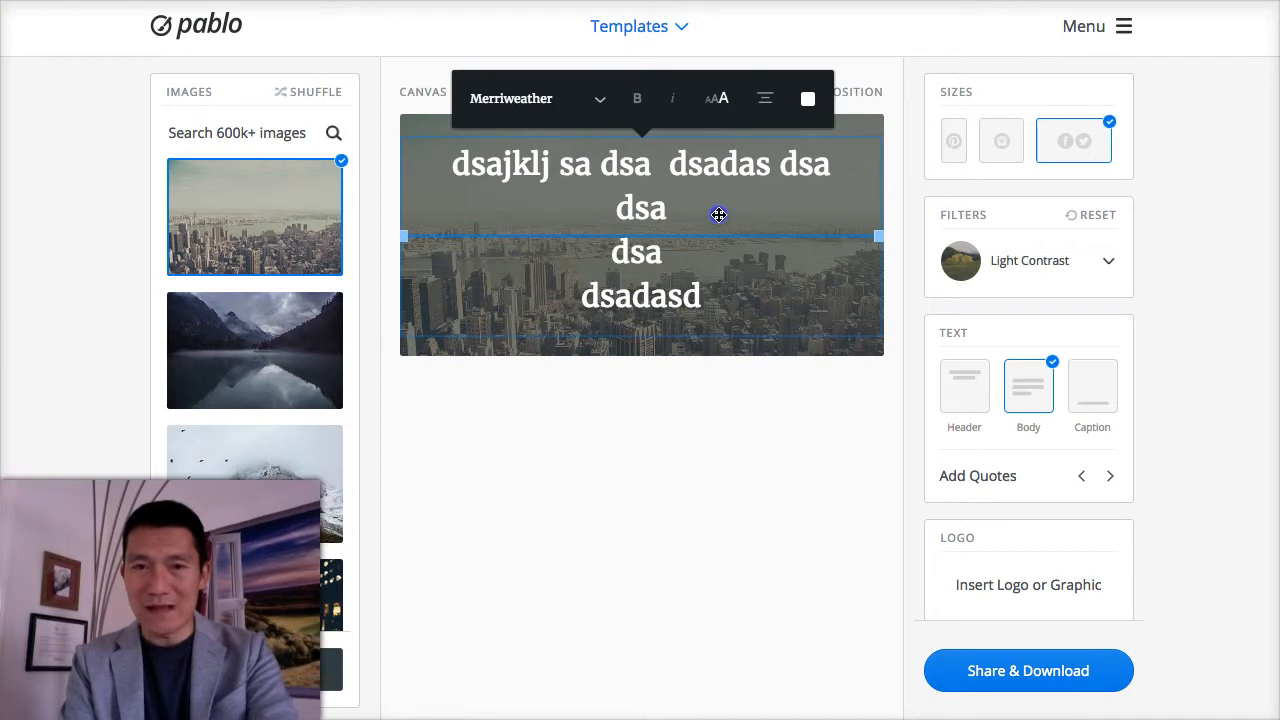
mouse_move(718, 208)
left_mouse_down()
mouse_move(720, 189)
mouse_move(720, 215)
left_mouse_up()
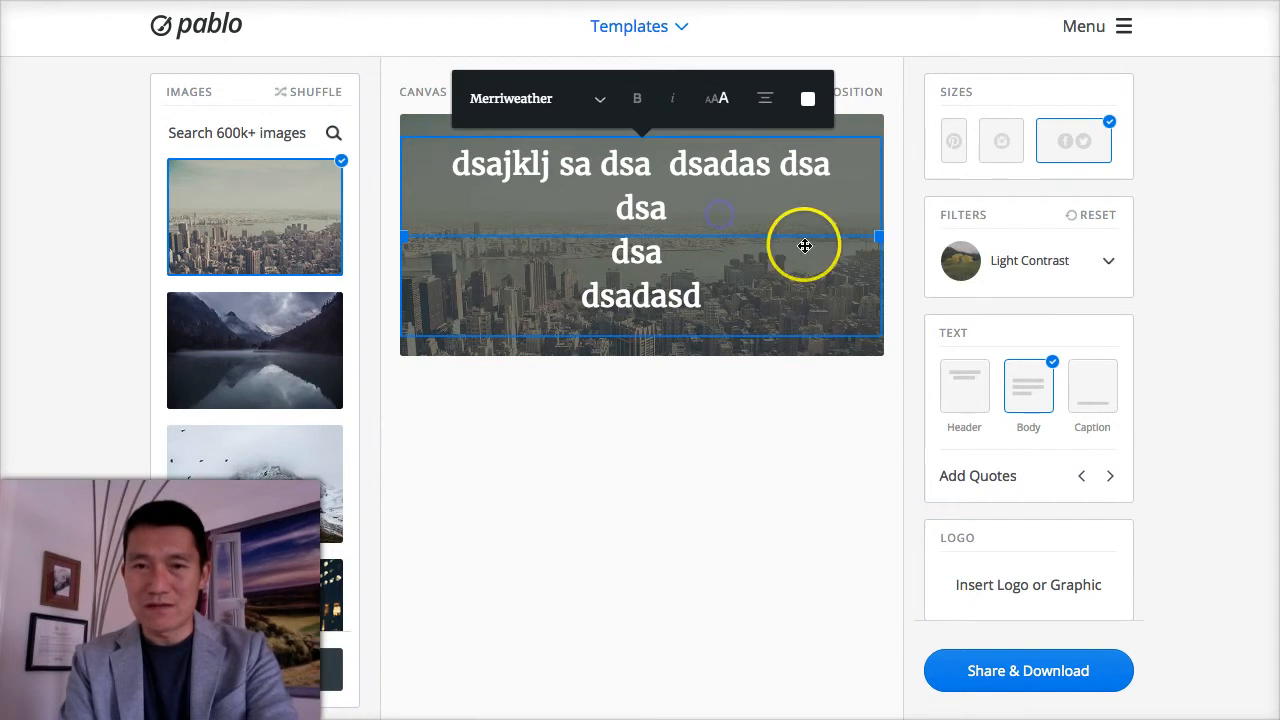
mouse_move(806, 246)
left_mouse_down()
mouse_move(874, 240)
mouse_move(757, 227)
left_mouse_up()
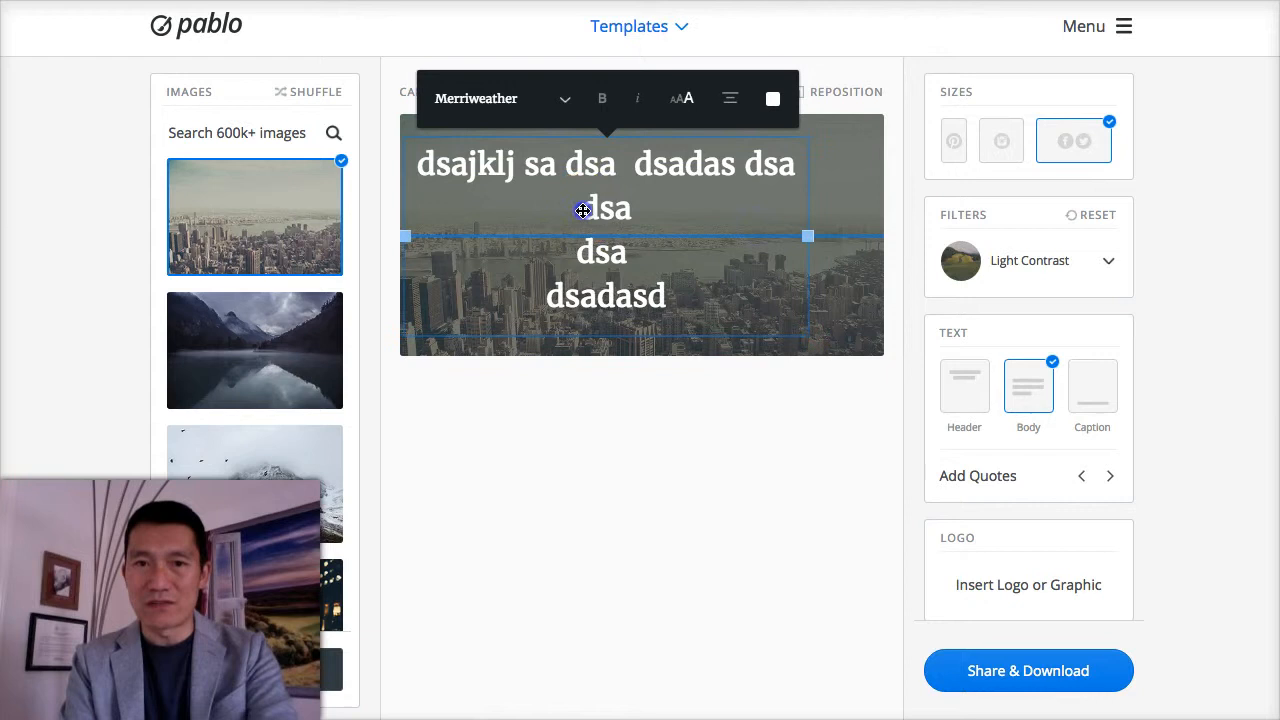
mouse_move(582, 210)
left_mouse_down()
mouse_move(659, 218)
mouse_move(620, 210)
left_mouse_up()
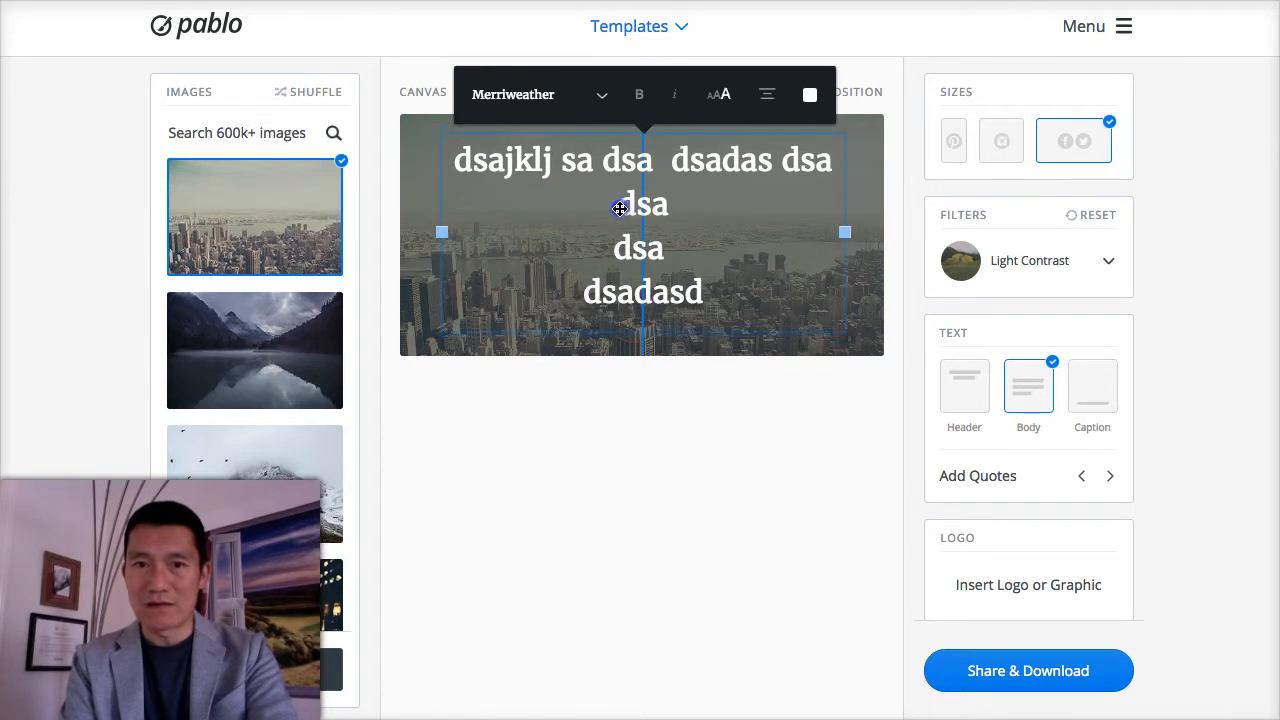
left_click_drag(620, 210, 620, 211)
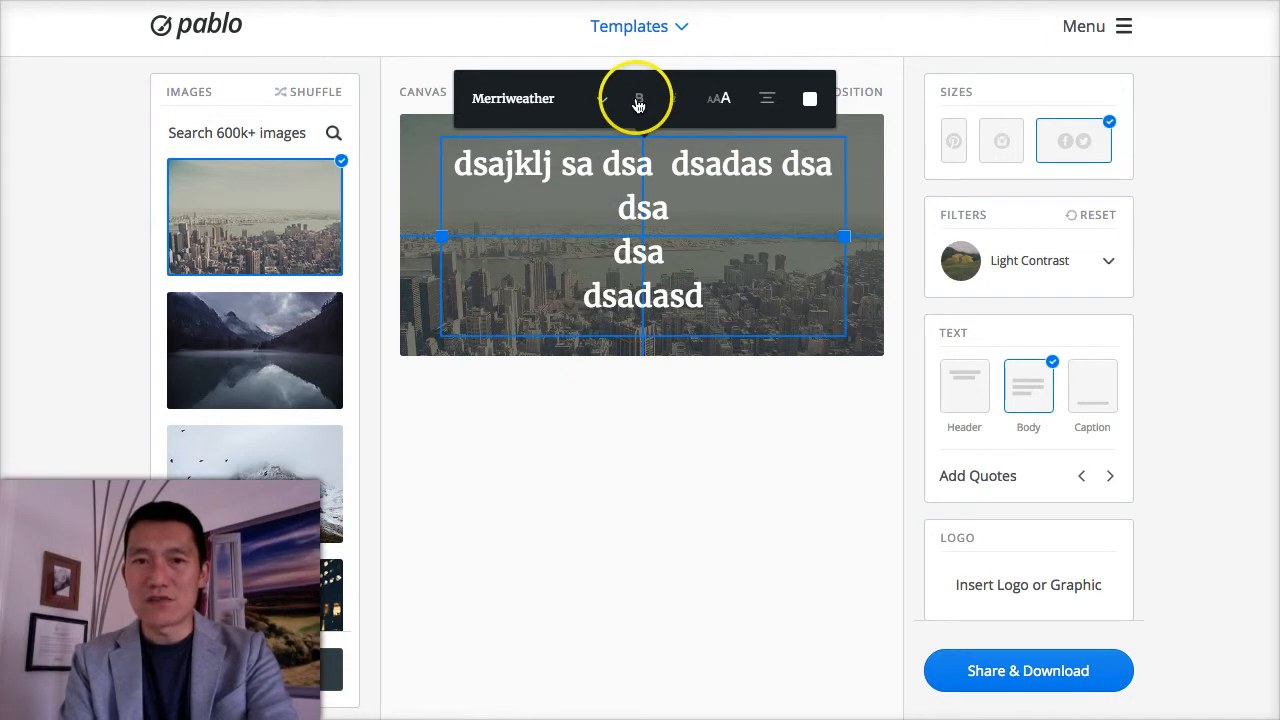
- Try bold and italic, then Abril Fatface and Codystar fonts, settling on Give You Glory
left_click(637, 100)
left_click(674, 102)
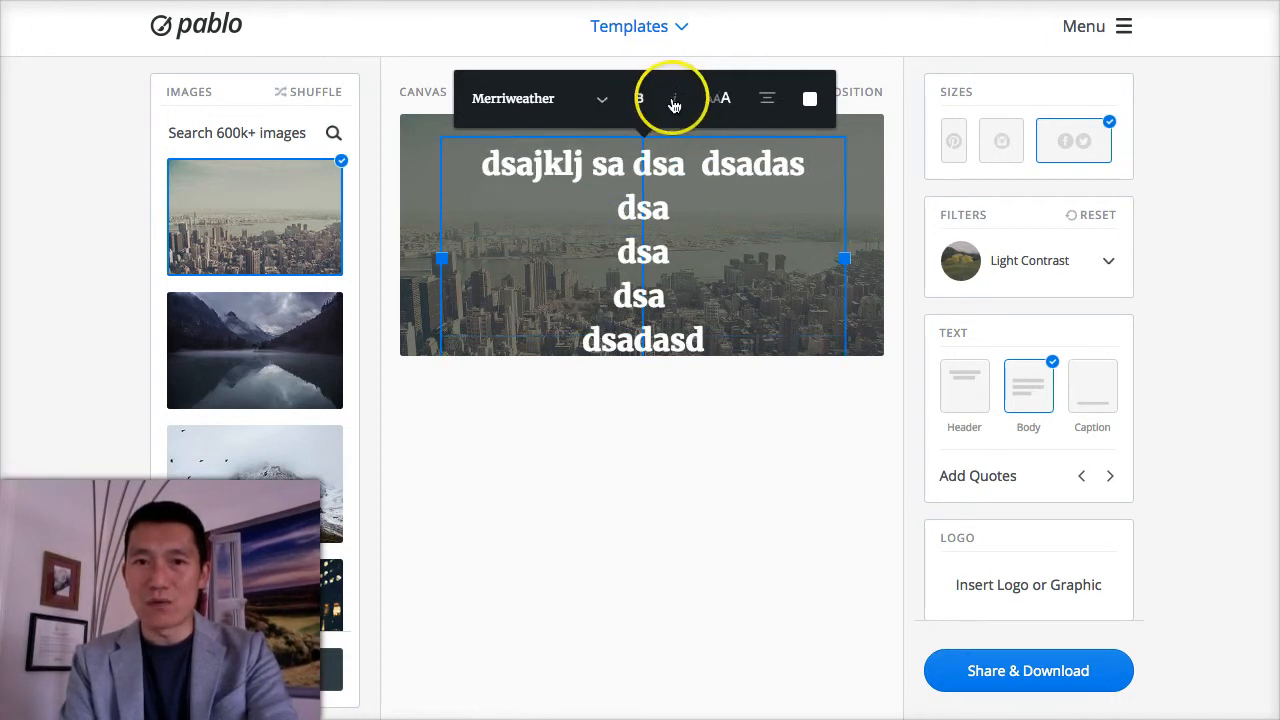
left_click(674, 104)
left_click(603, 99)
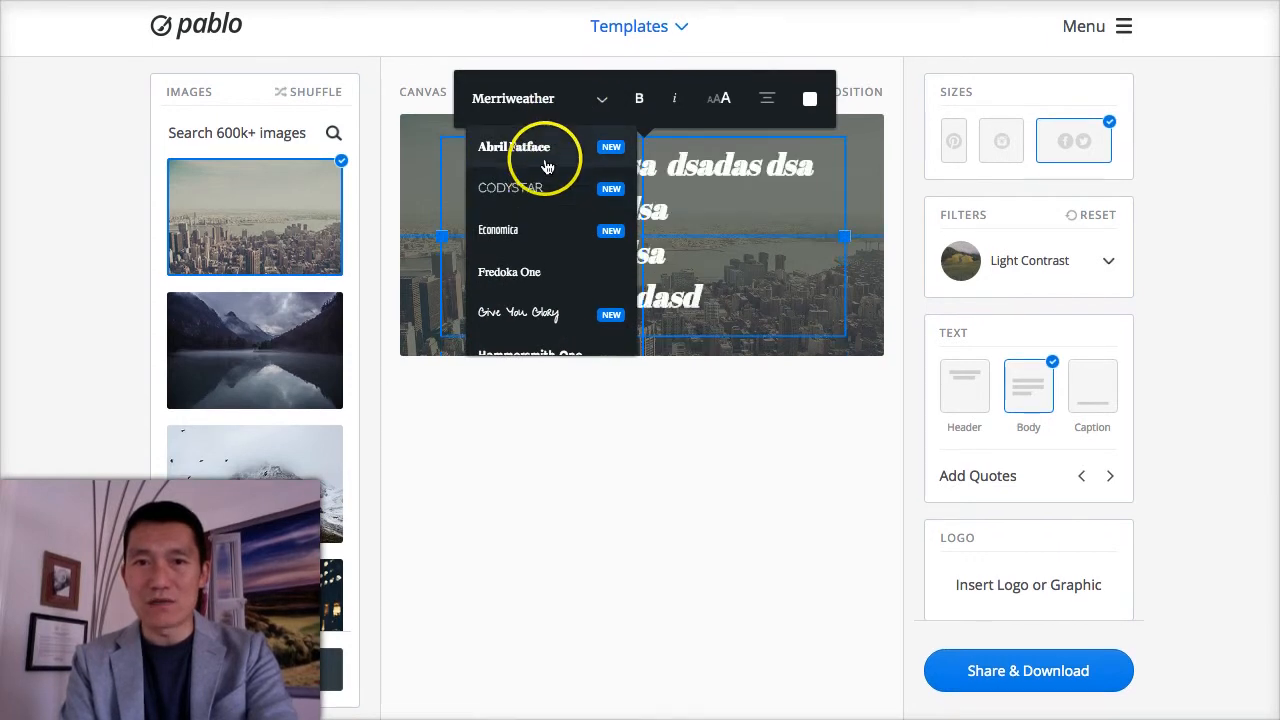
left_click(547, 167)
left_click(565, 98)
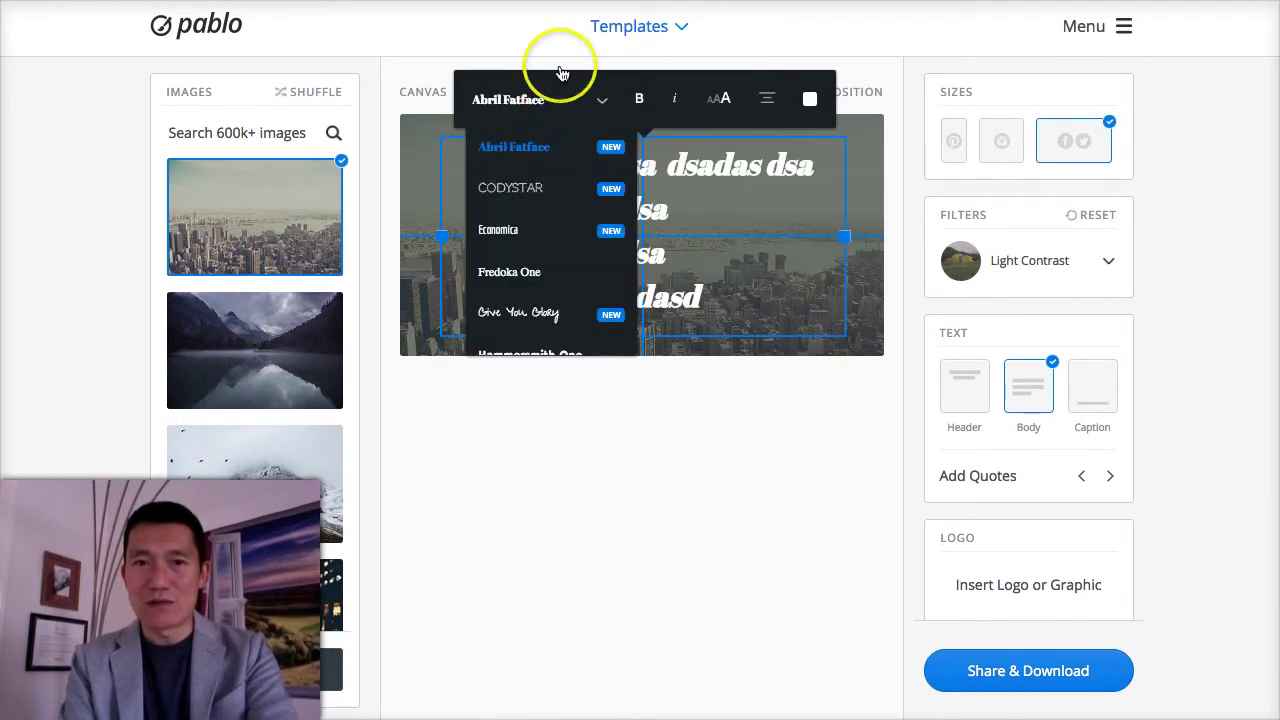
left_click(540, 190)
left_click(543, 90)
scroll(534, 191, "down", 1)
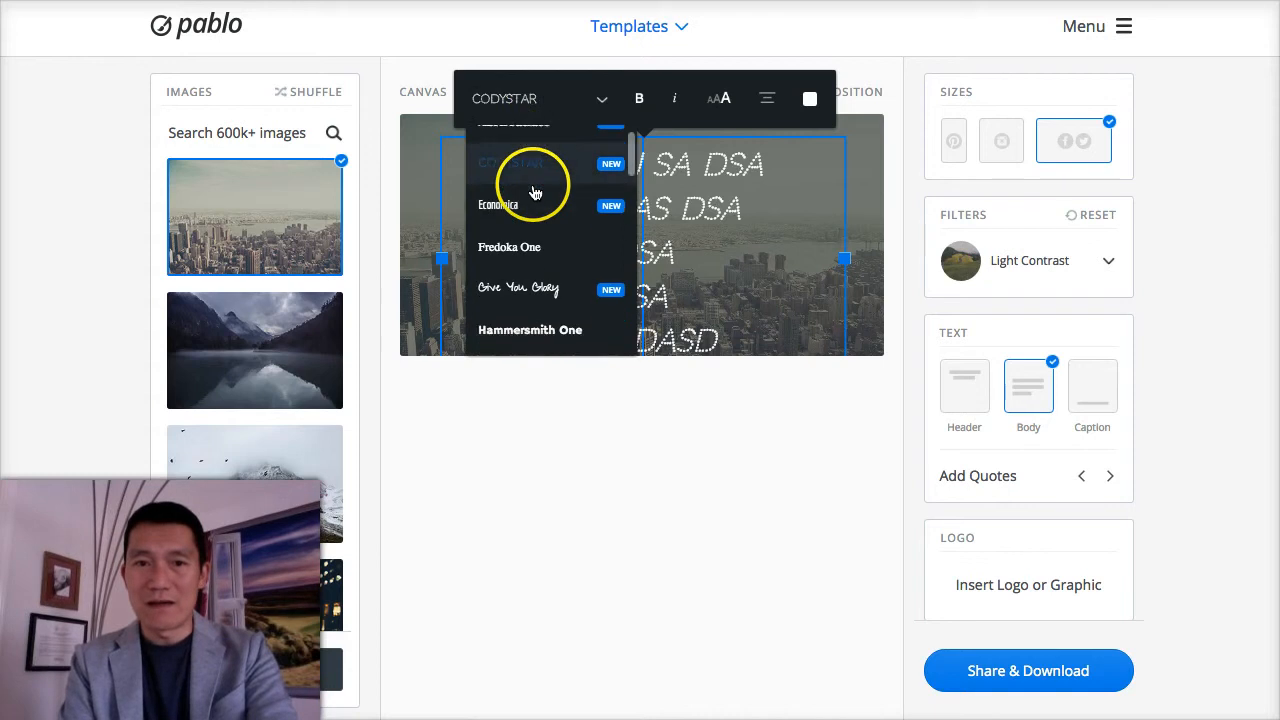
scroll(535, 160, "down", 2)
scroll(530, 170, "up", 2)
left_click(512, 173)
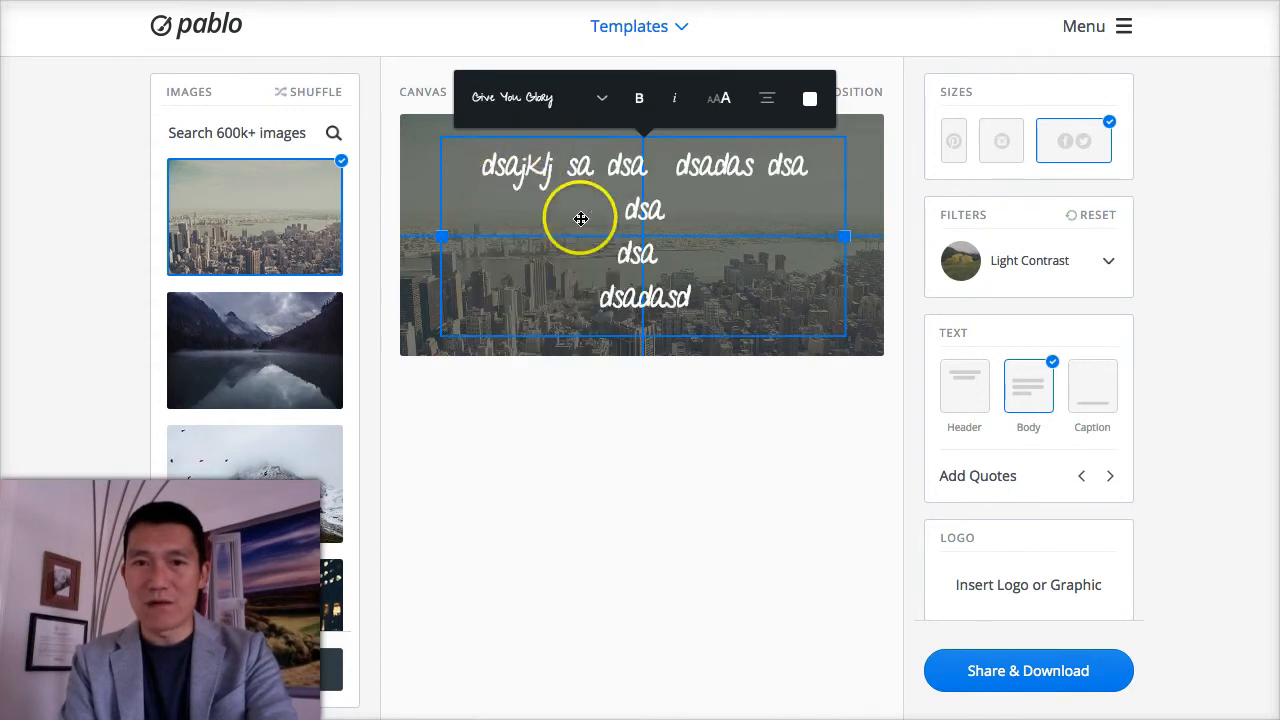
- Cycle the quote through right alignment back to centered and colour it red
left_click(765, 104)
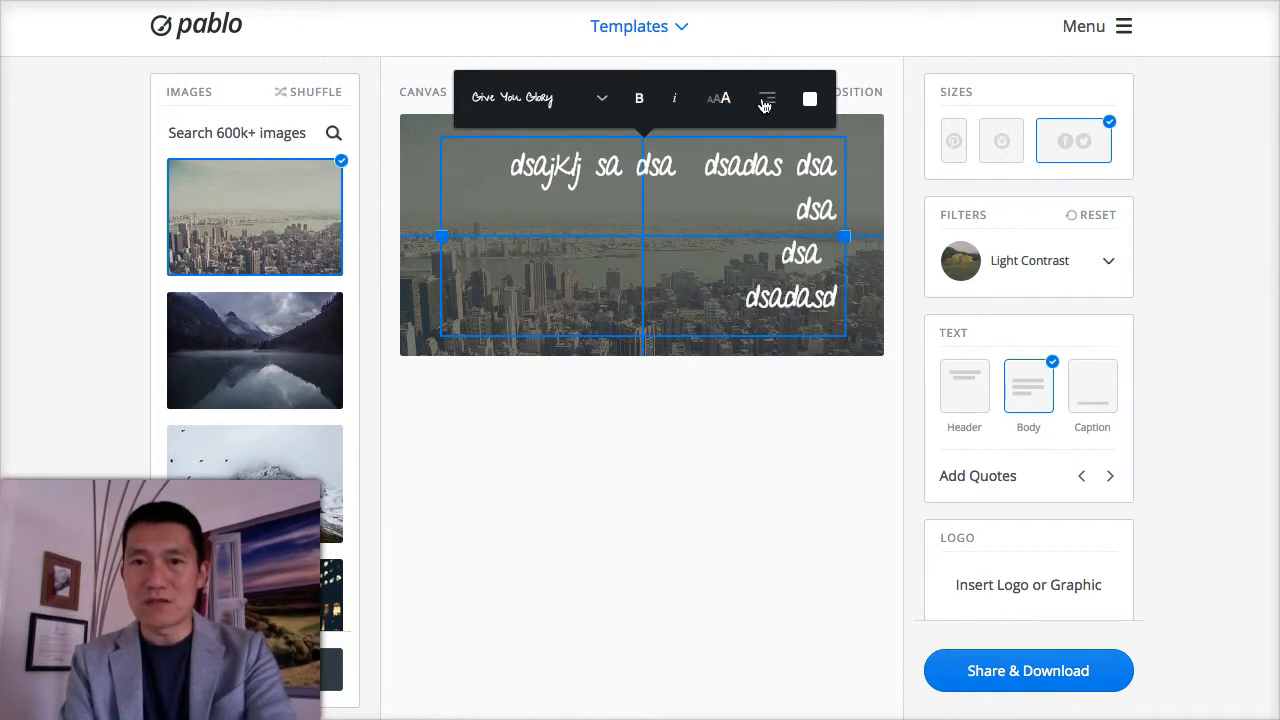
left_click(765, 104)
left_click(810, 98)
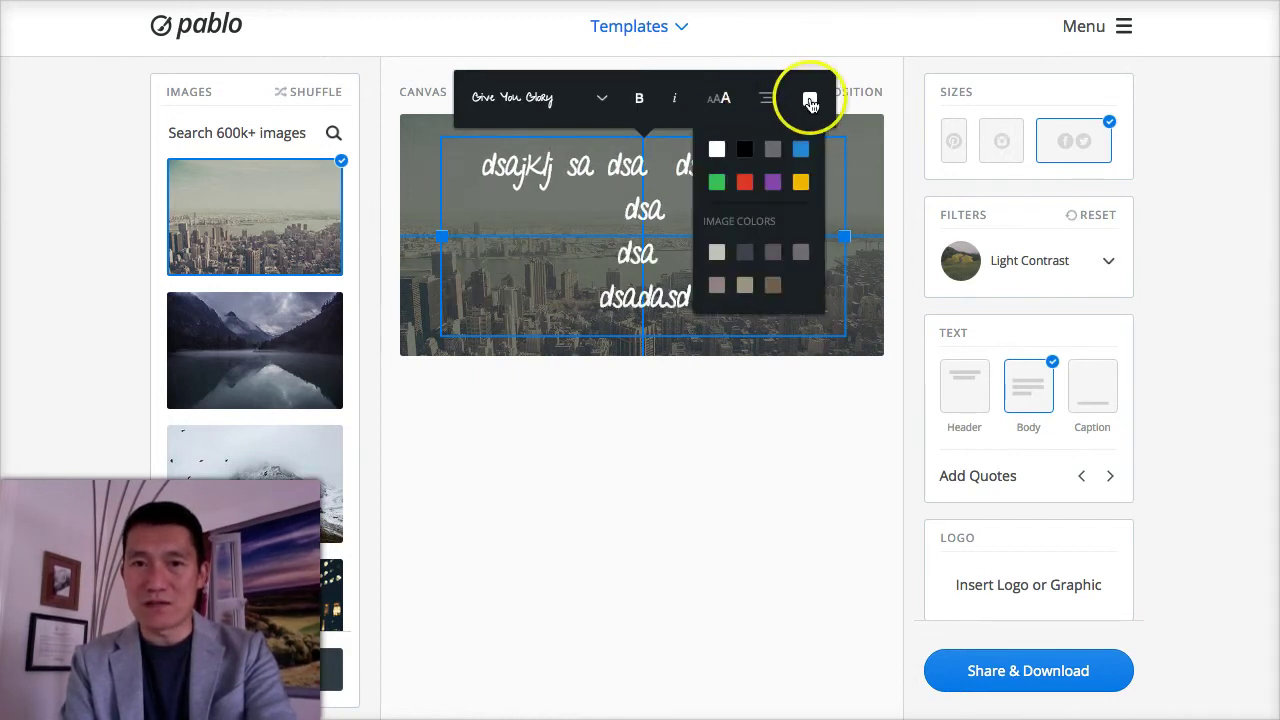
left_click(773, 183)
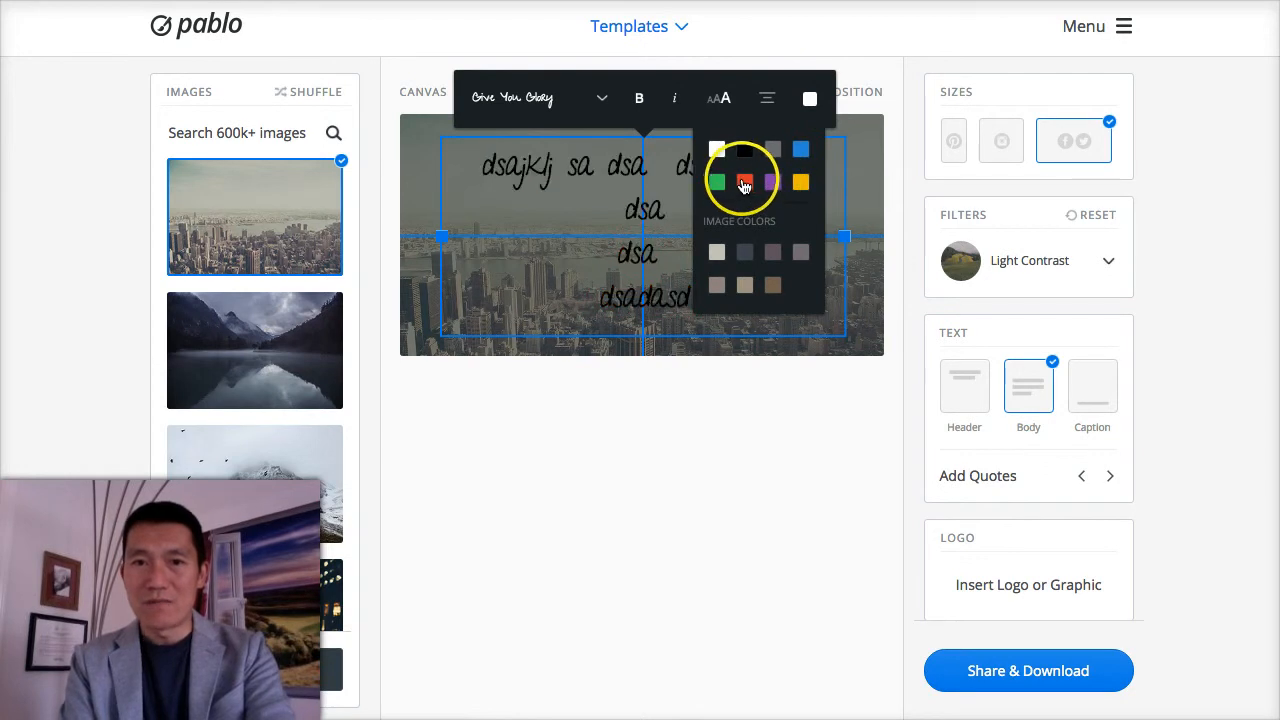
left_click(745, 183)
left_click(608, 449)
- Return the quote text to white and deselect it
left_click(626, 171)
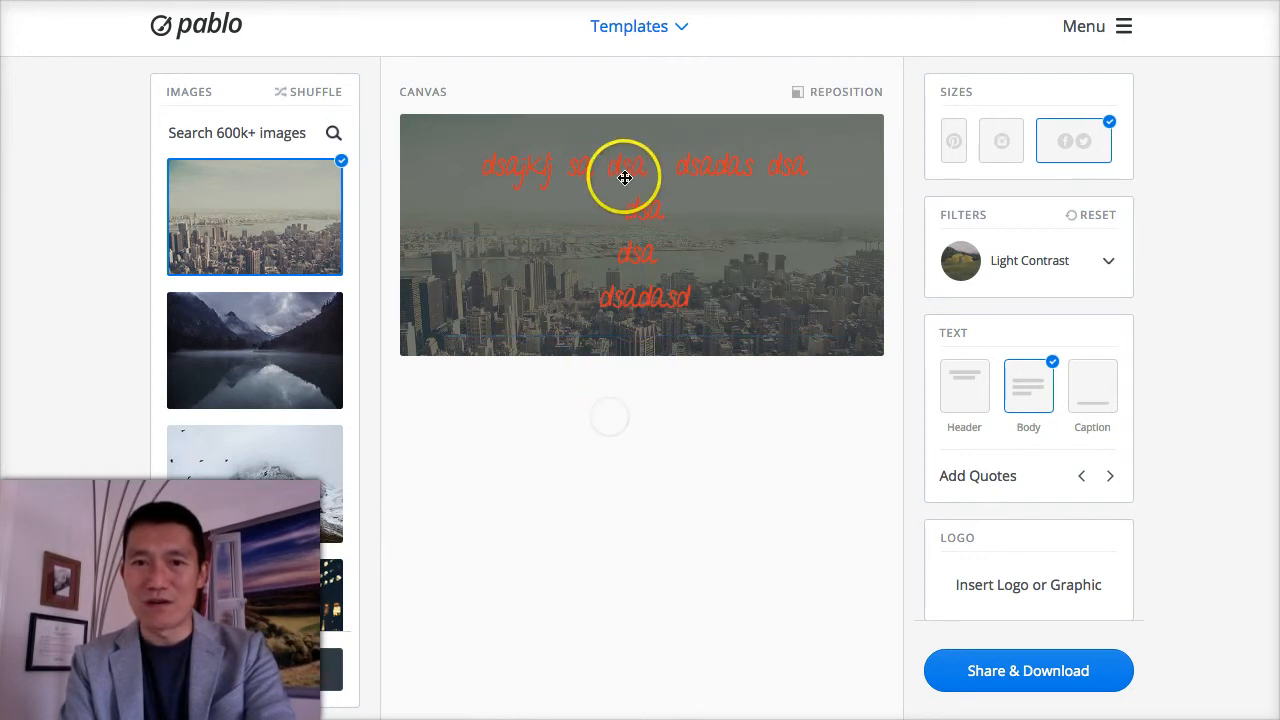
left_click(810, 98)
left_click(810, 98)
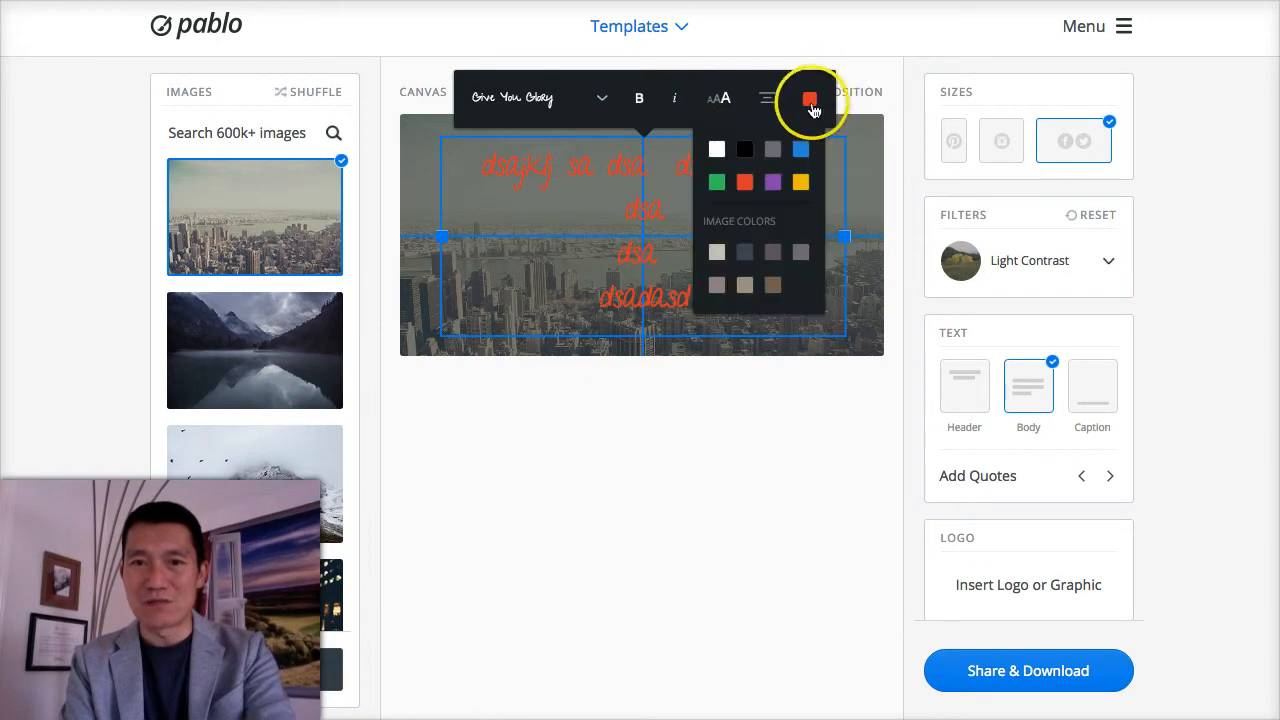
left_click(714, 148)
left_click(708, 441)
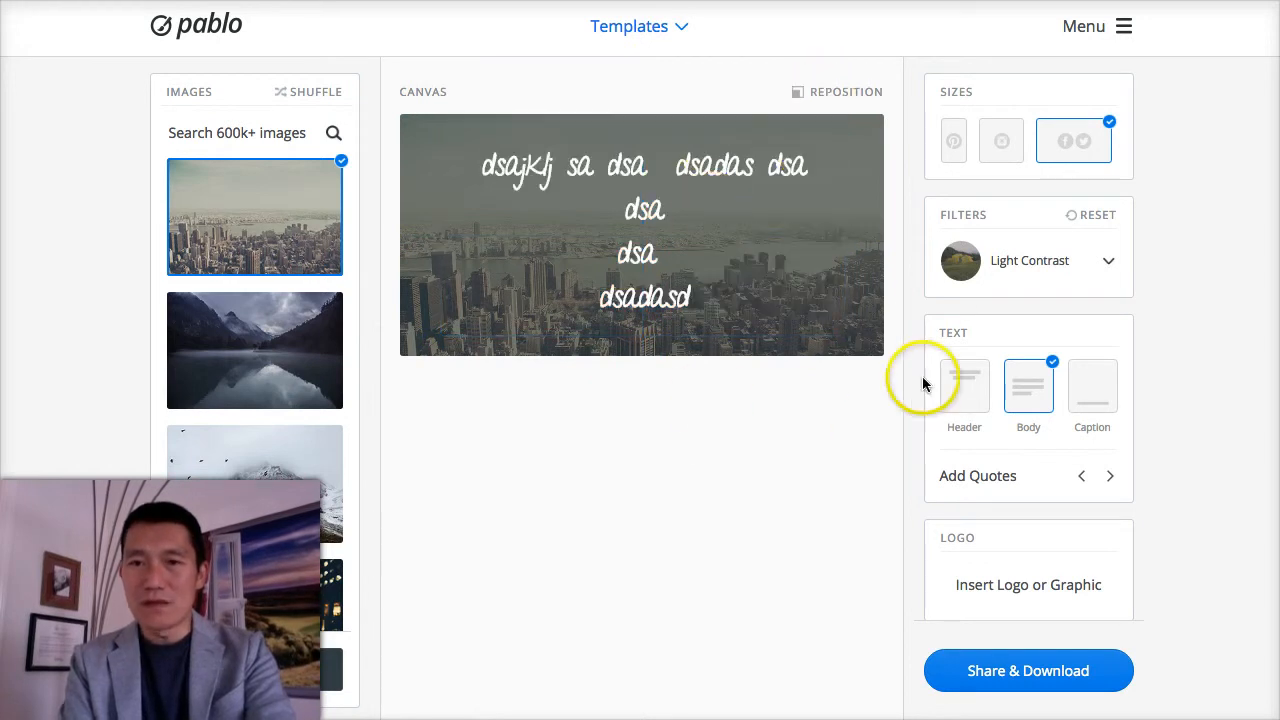
- Try None, Light Contrast, Heavy Contrast and Light Blur filters on the city photo
left_click(1027, 262)
left_click(1013, 329)
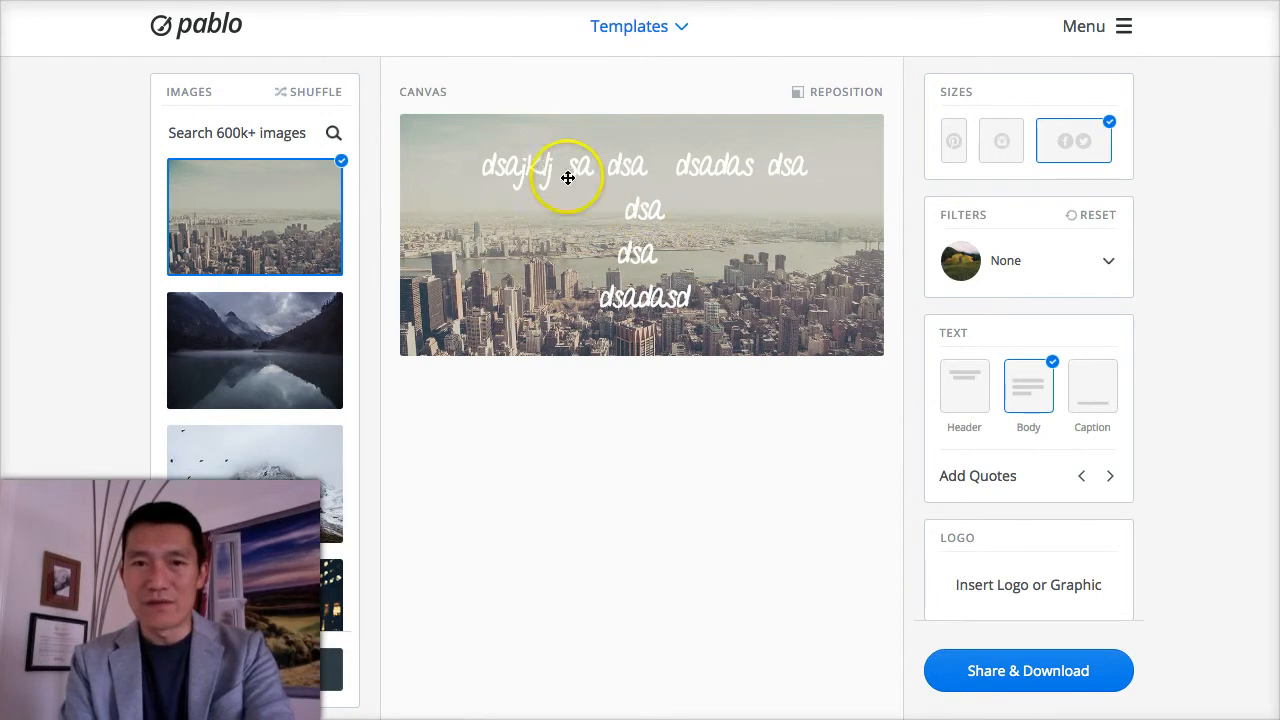
left_click(1030, 268)
left_click(1022, 363)
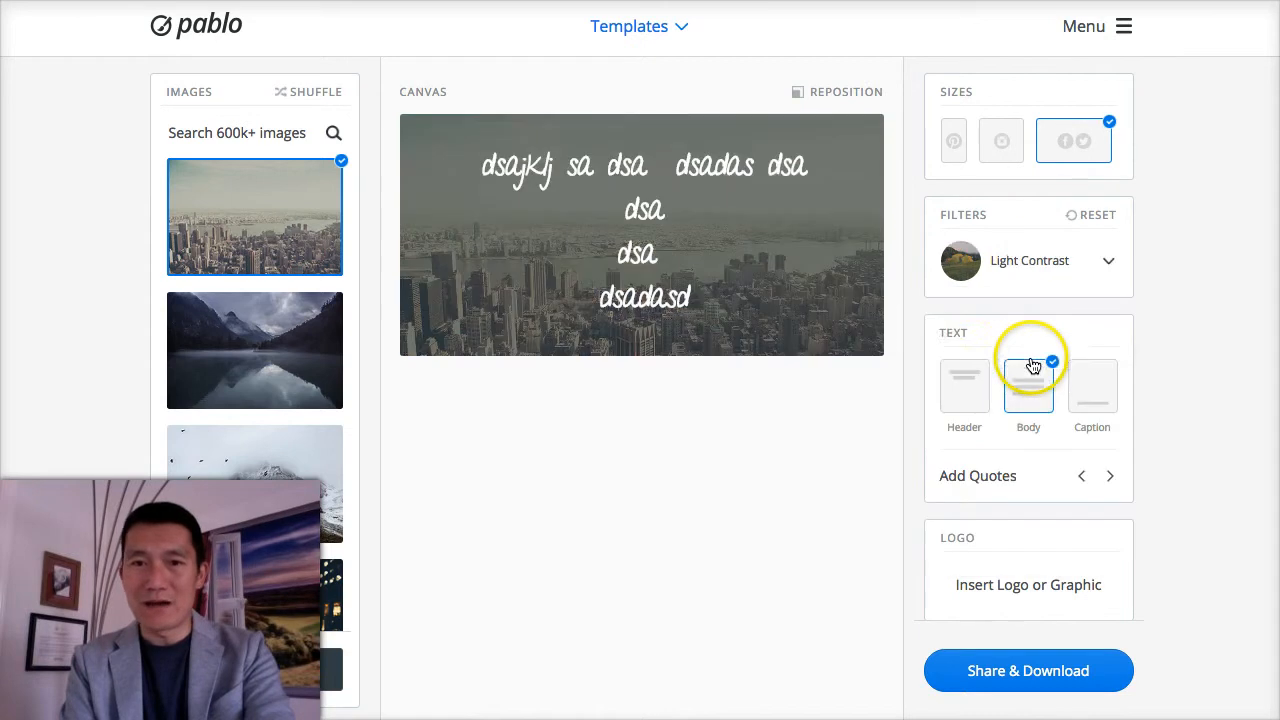
left_click(1014, 262)
left_click(1012, 412)
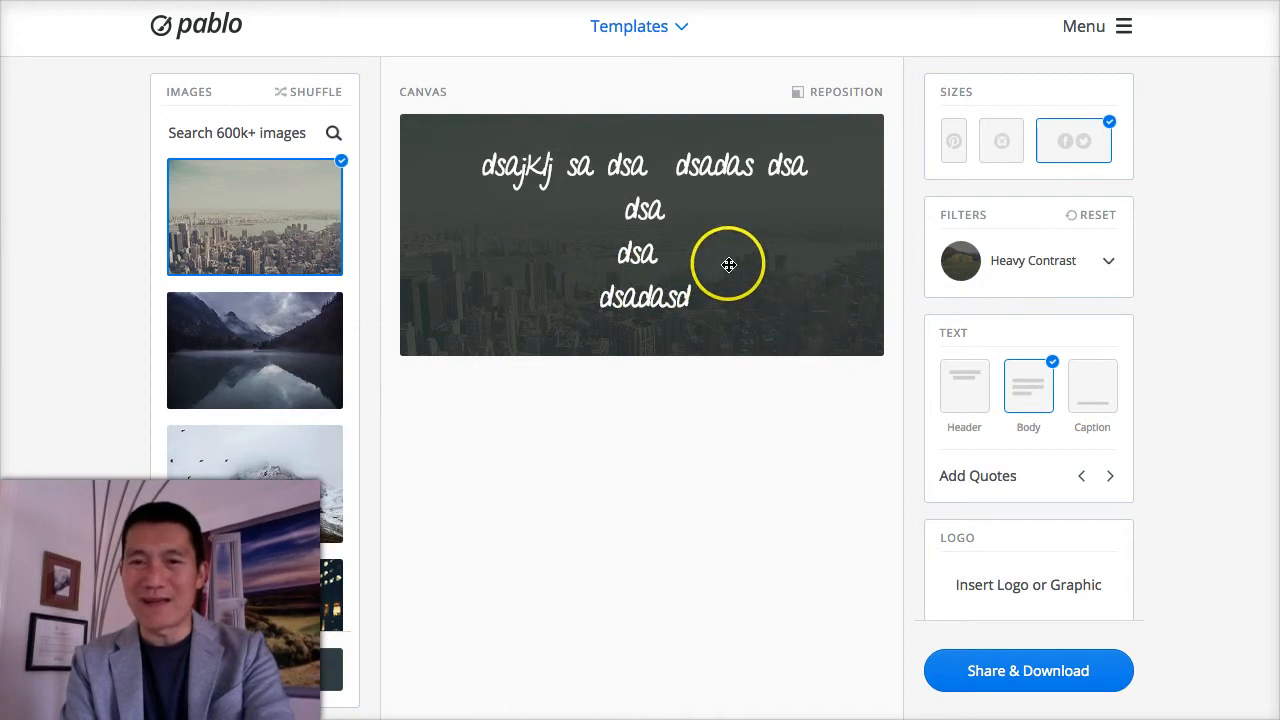
left_click(1043, 268)
scroll(1009, 439, "down", 2)
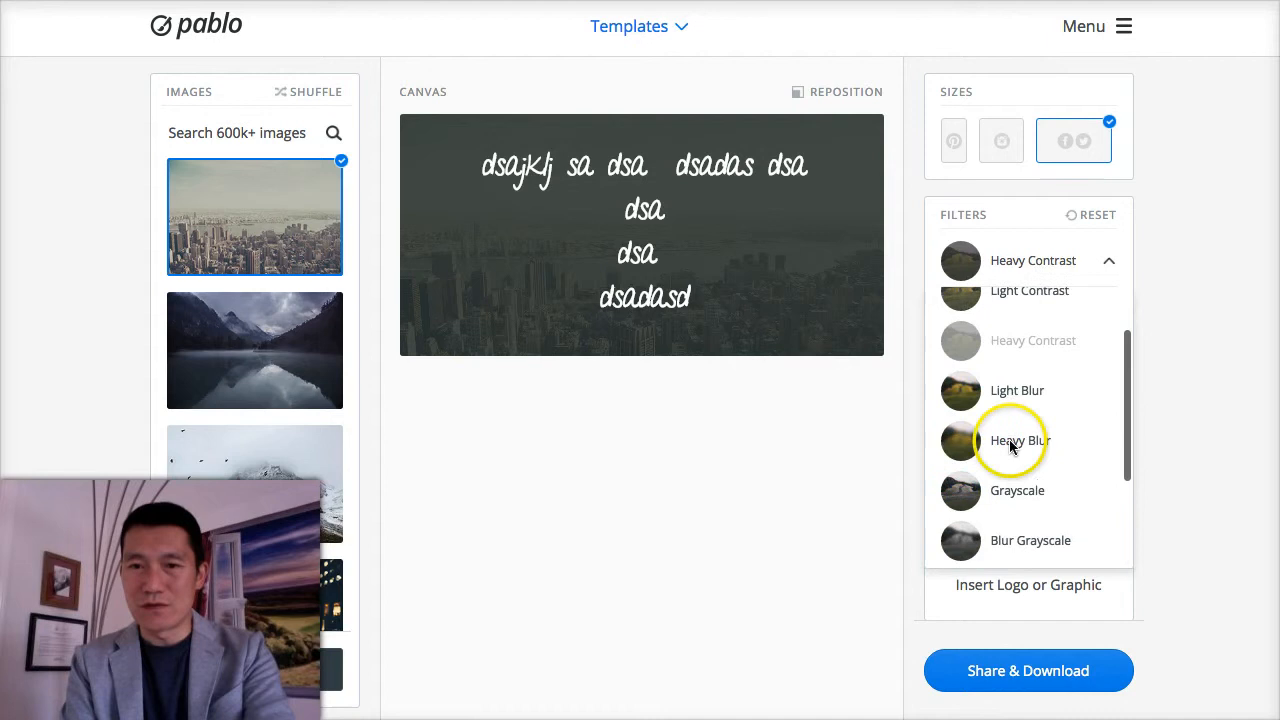
scroll(1010, 400, "down", 1)
left_click(1012, 345)
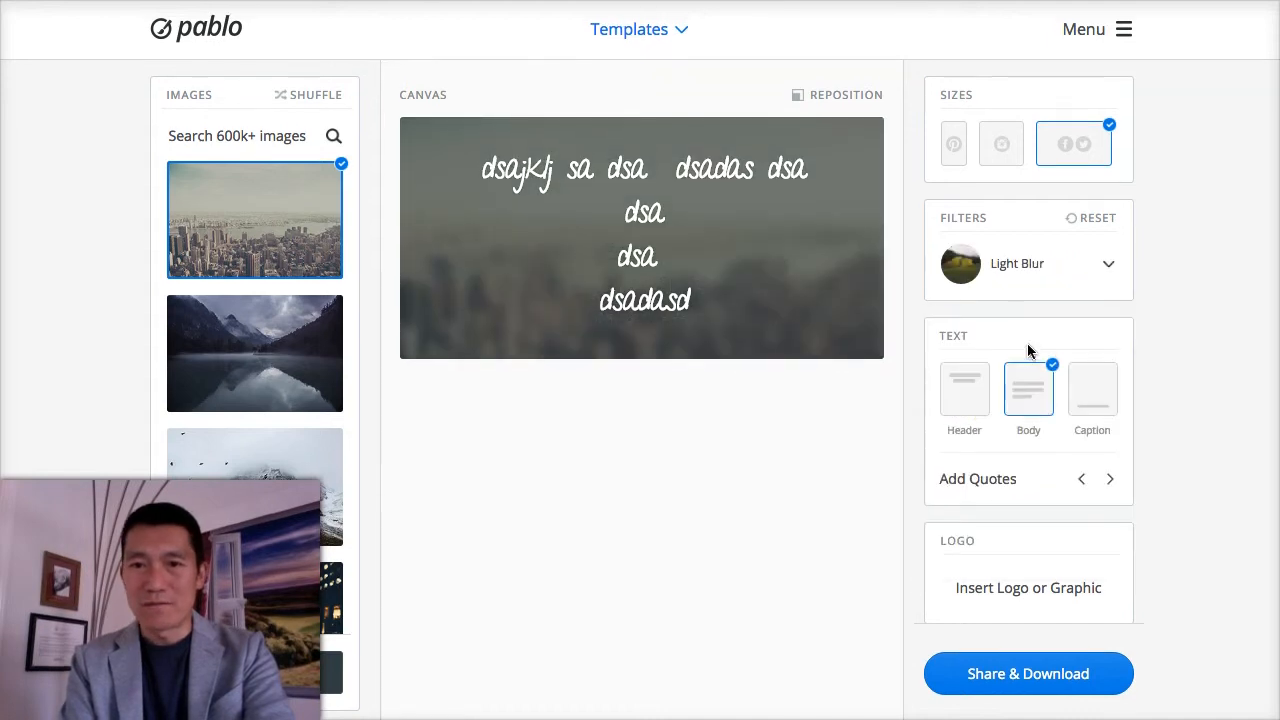
left_click(1023, 275)
scroll(1023, 335, "up", 2)
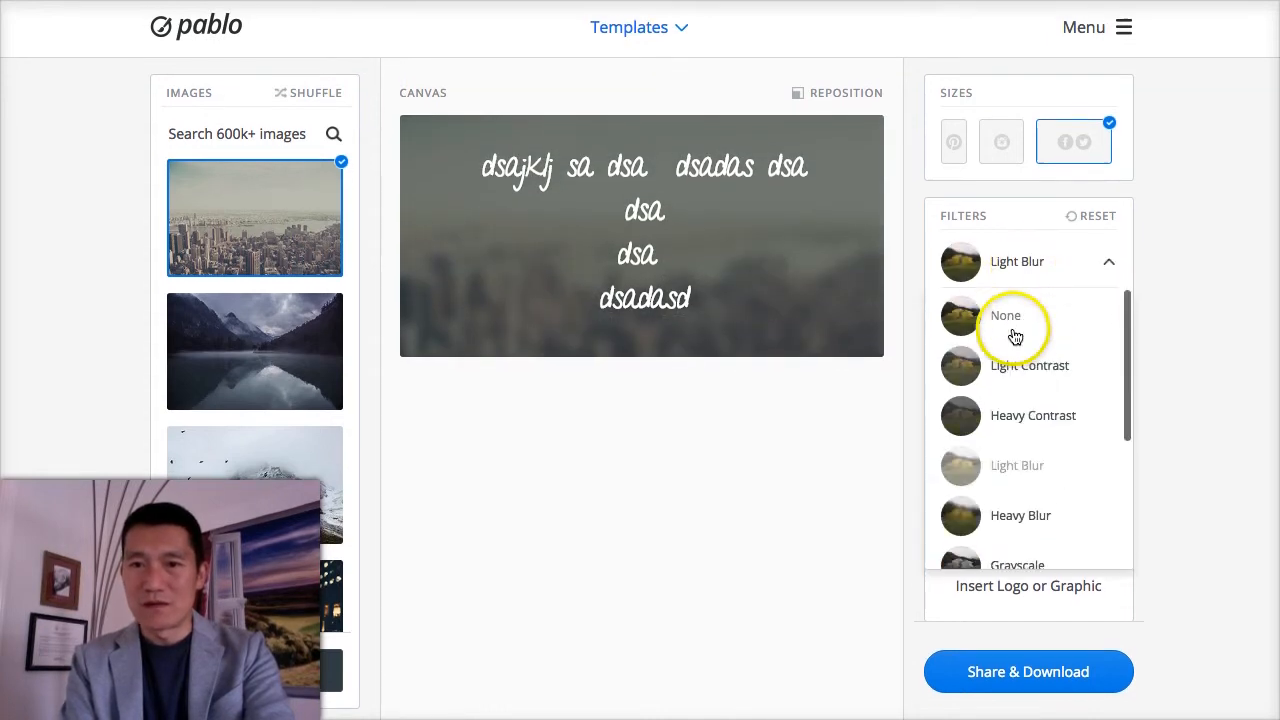
left_click(1012, 334)
- Apply the Red Tint filter to the background photo and keep it
left_click(1028, 276)
scroll(1017, 405, "down", 1)
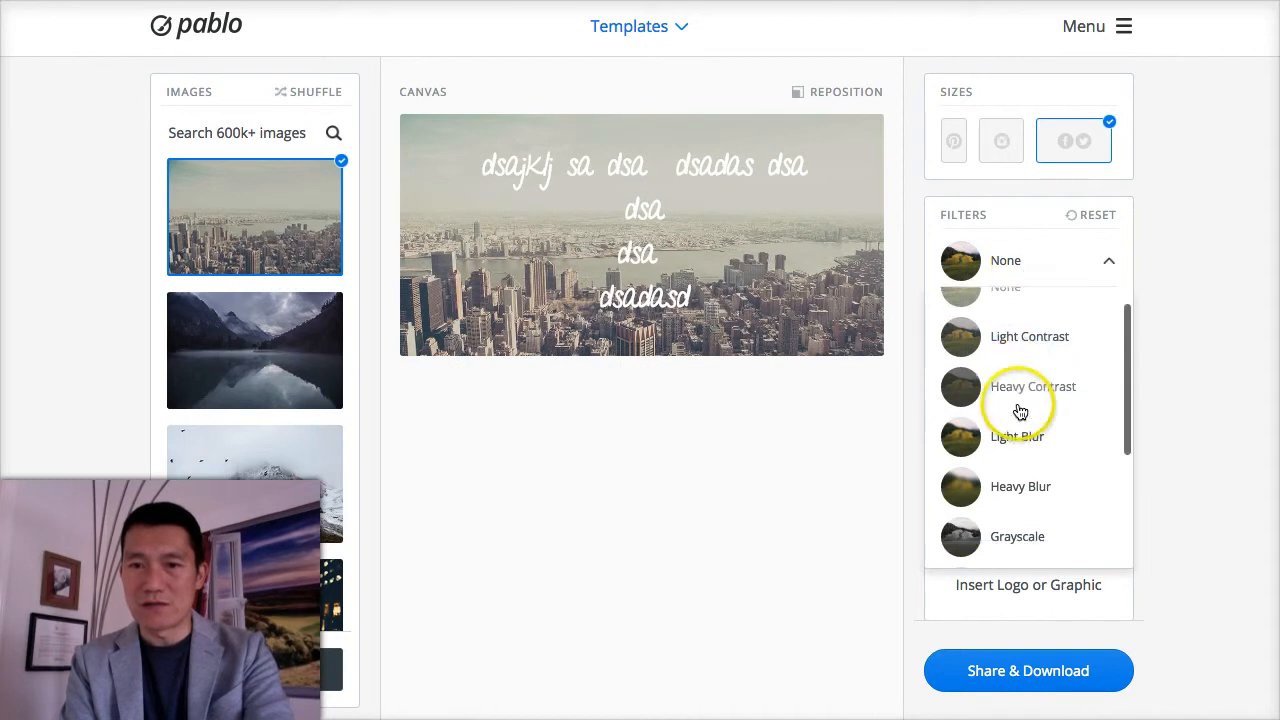
scroll(1005, 415, "down", 1)
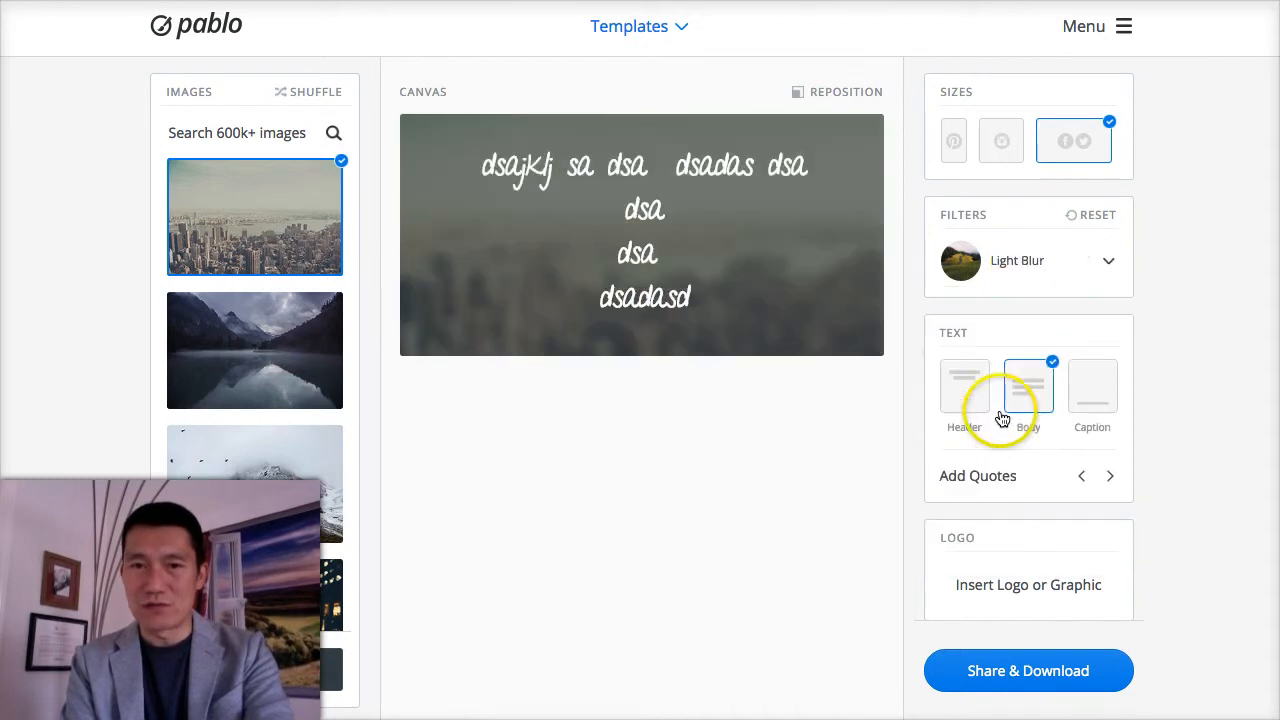
left_click(1029, 268)
scroll(1010, 385, "down", 3)
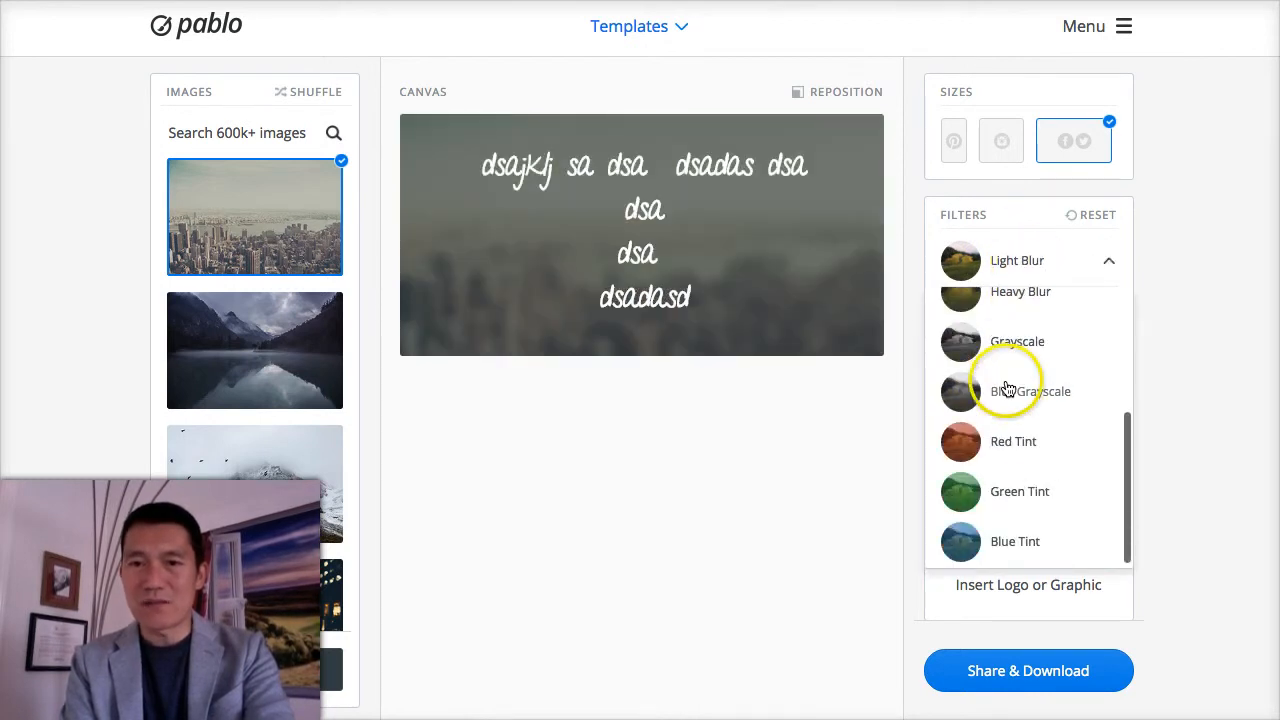
left_click(1008, 447)
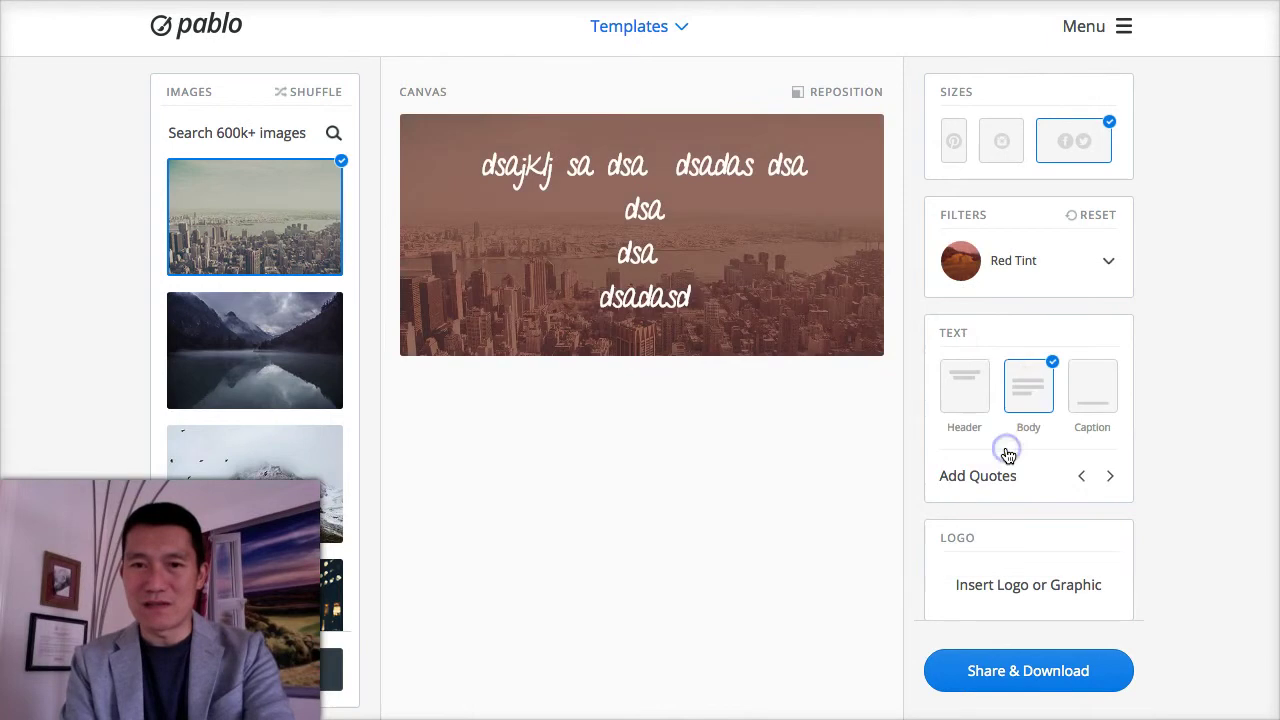
left_click(1007, 268)
scroll(1034, 343, "down", 2)
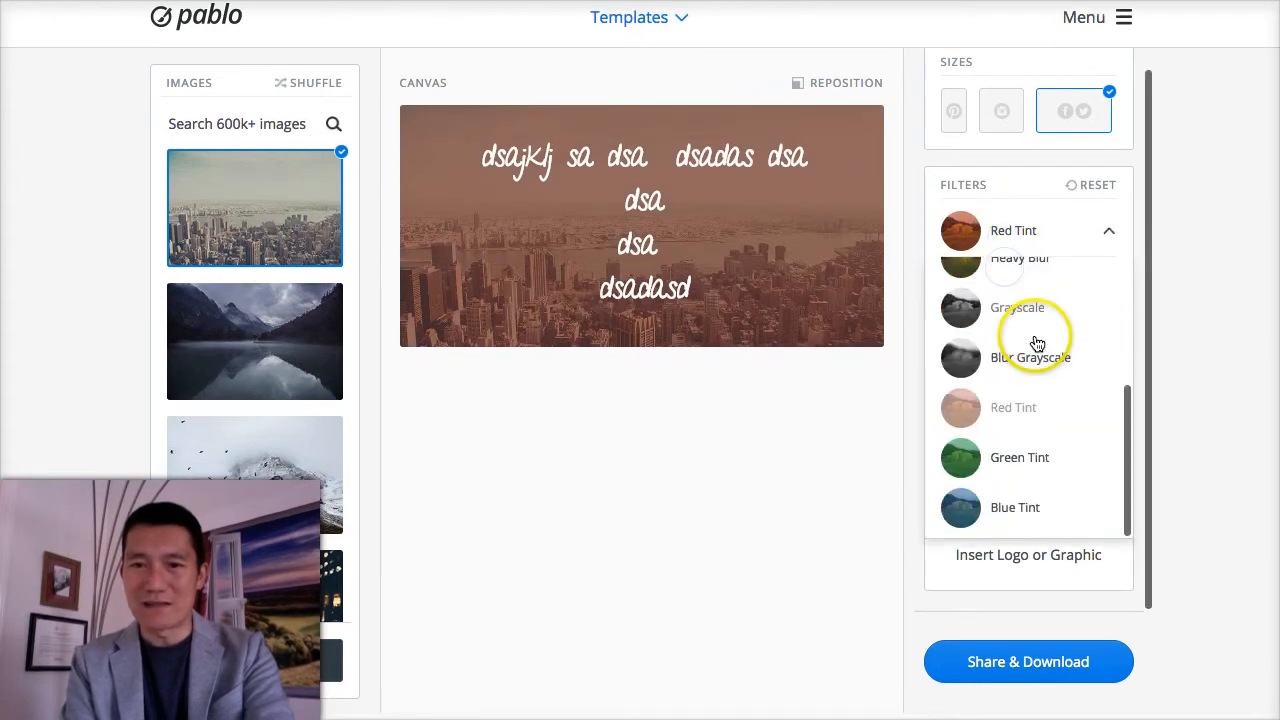
left_click(851, 341)
left_click(1028, 245)
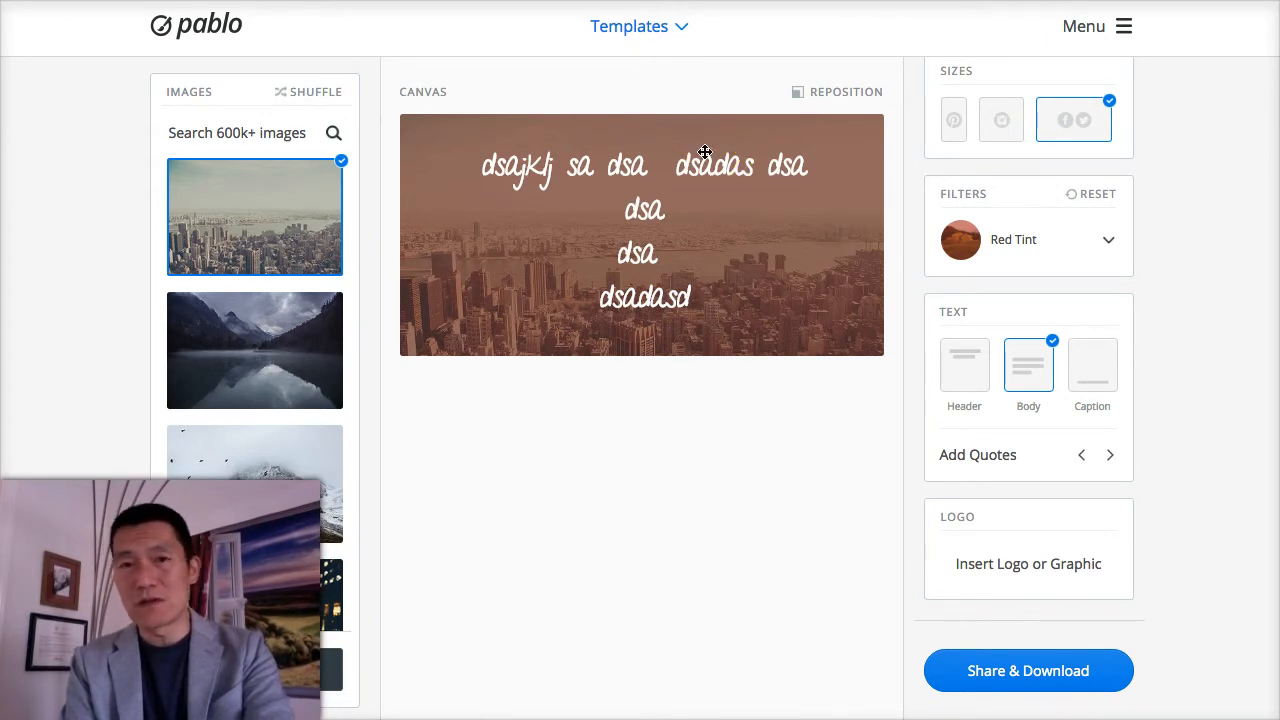
- Try the square Instagram and wide Facebook/Twitter sizes, finishing on the tall Pinterest size
left_click(1006, 126)
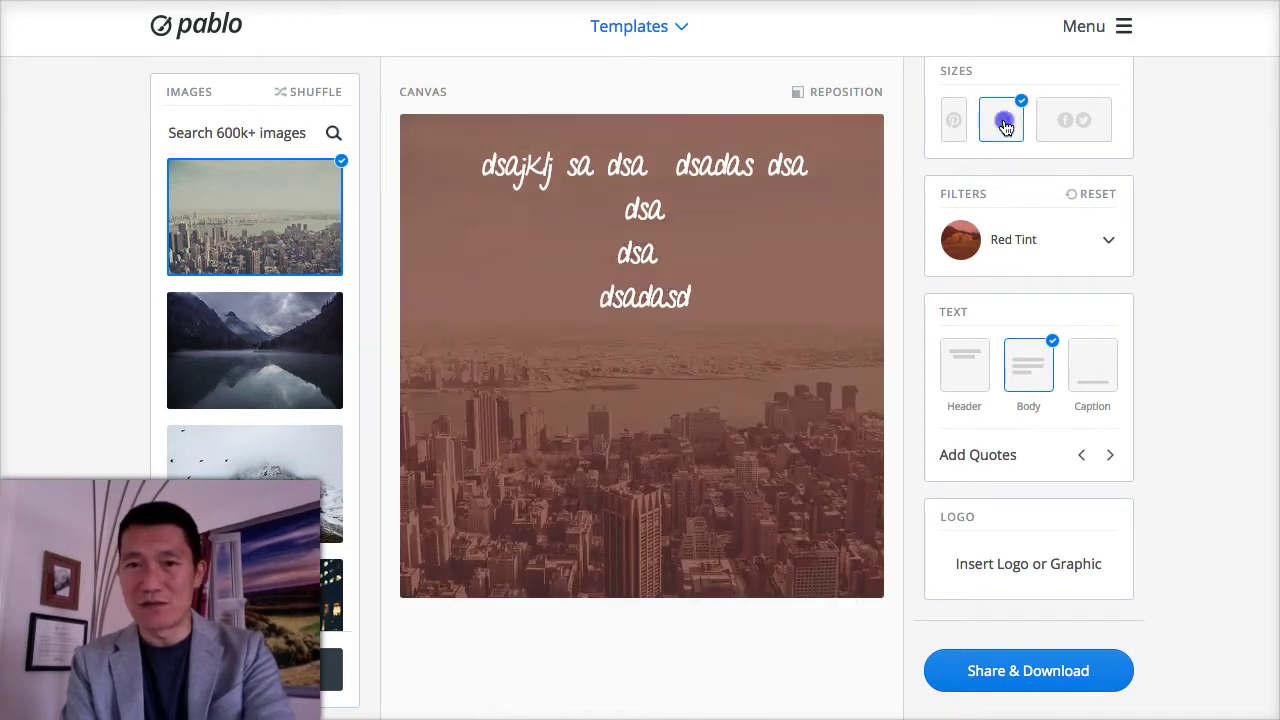
left_click(951, 120)
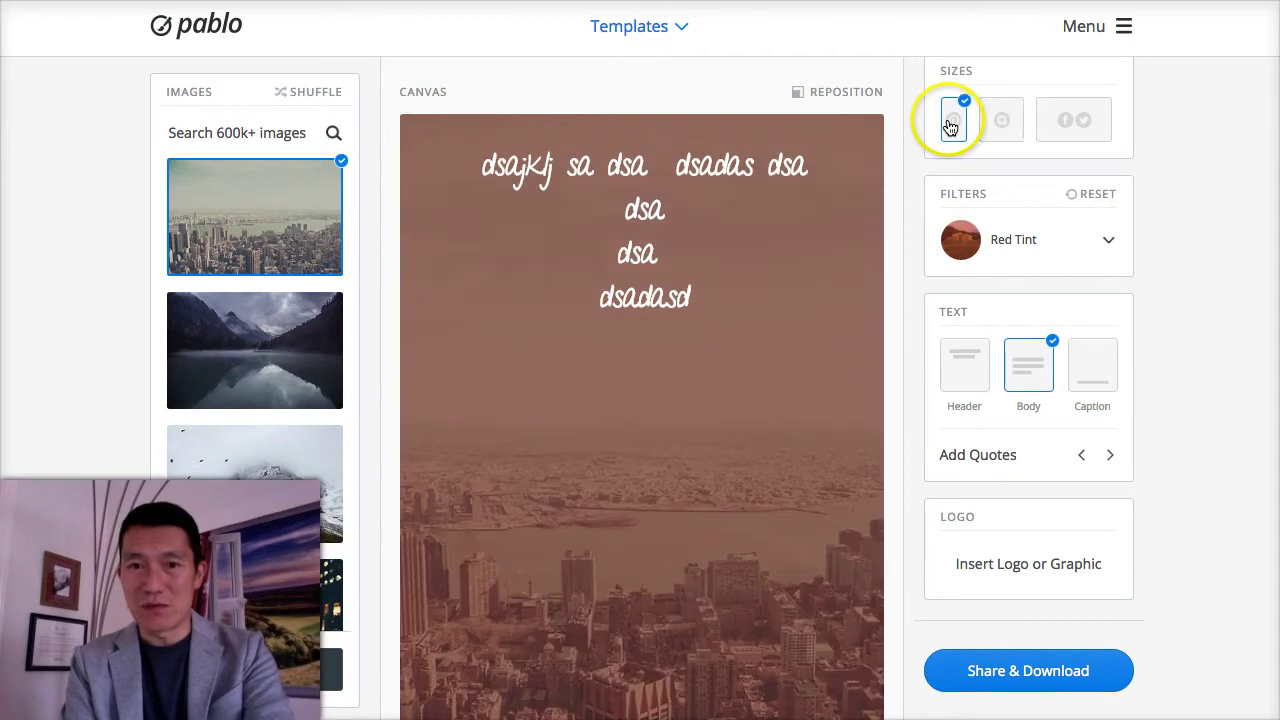
left_click(1003, 126)
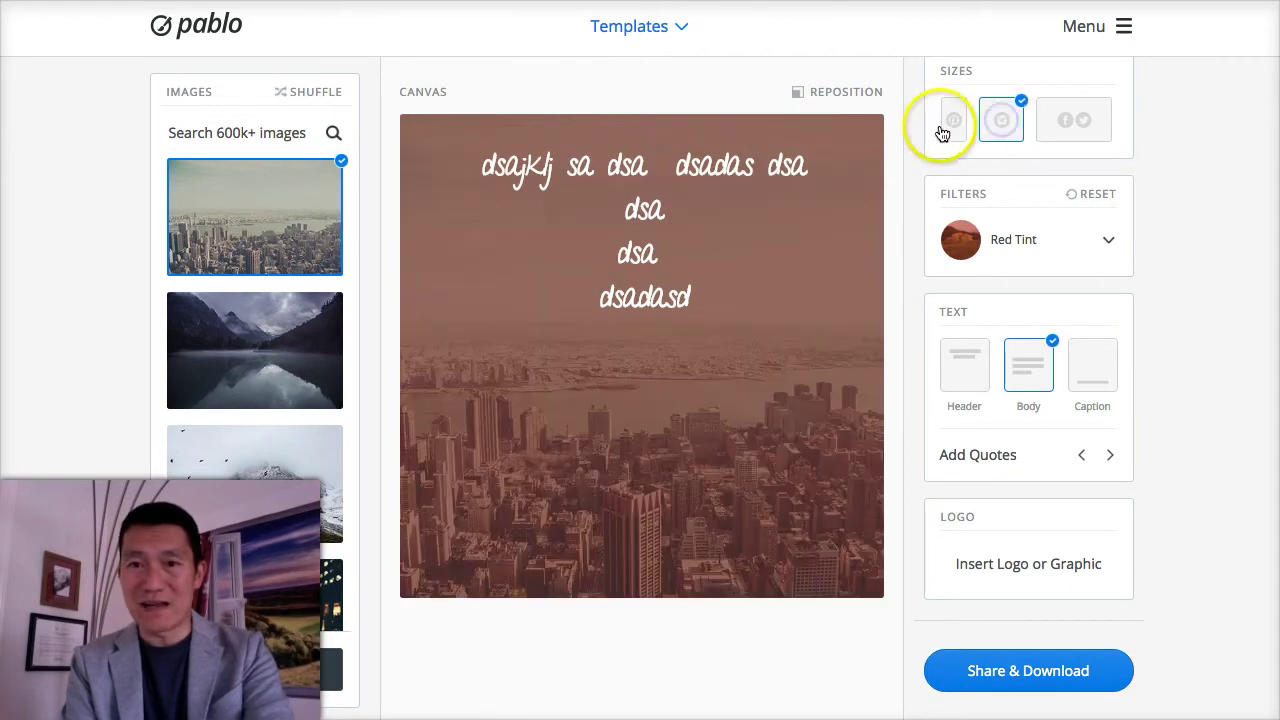
left_click(1062, 122)
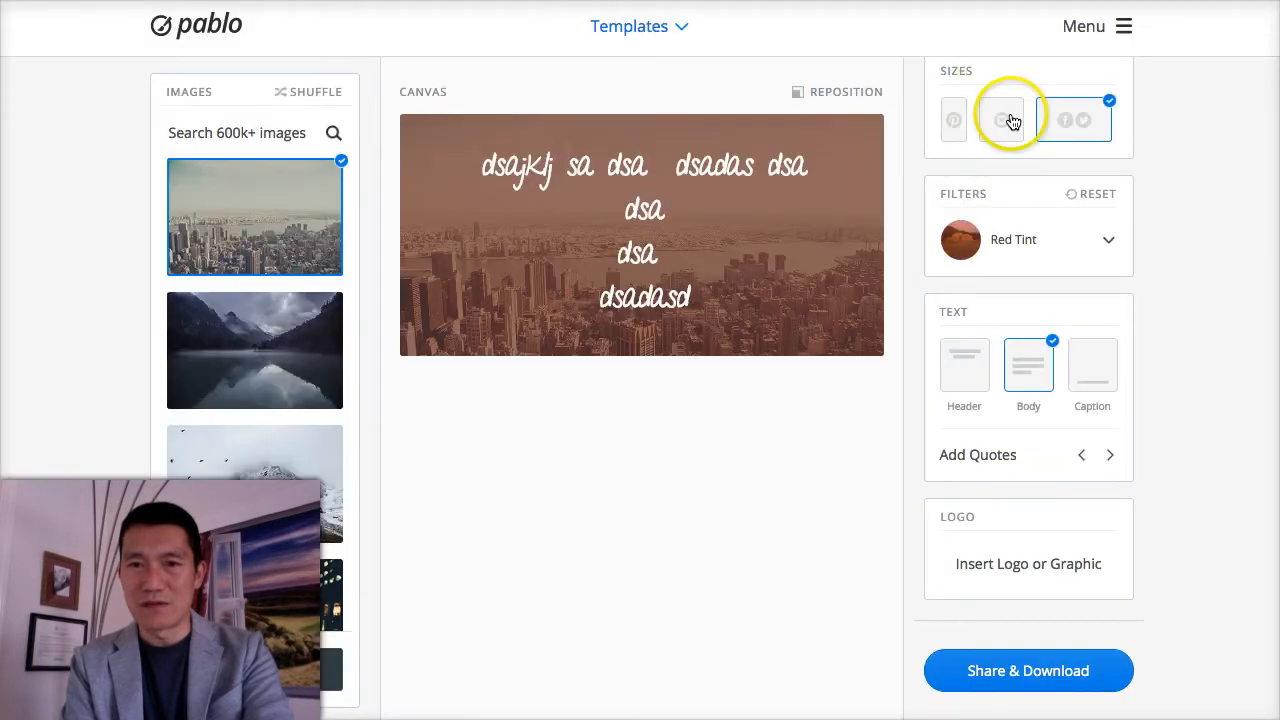
left_click(1003, 116)
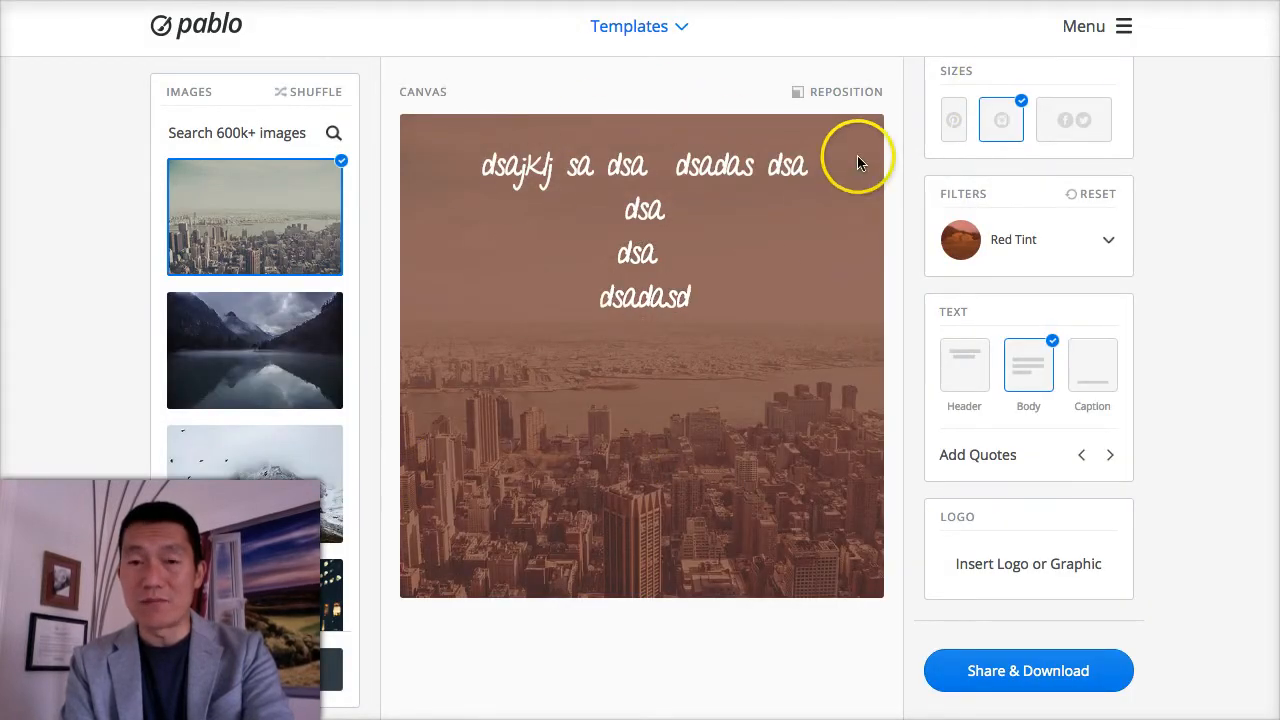
left_click(953, 122)
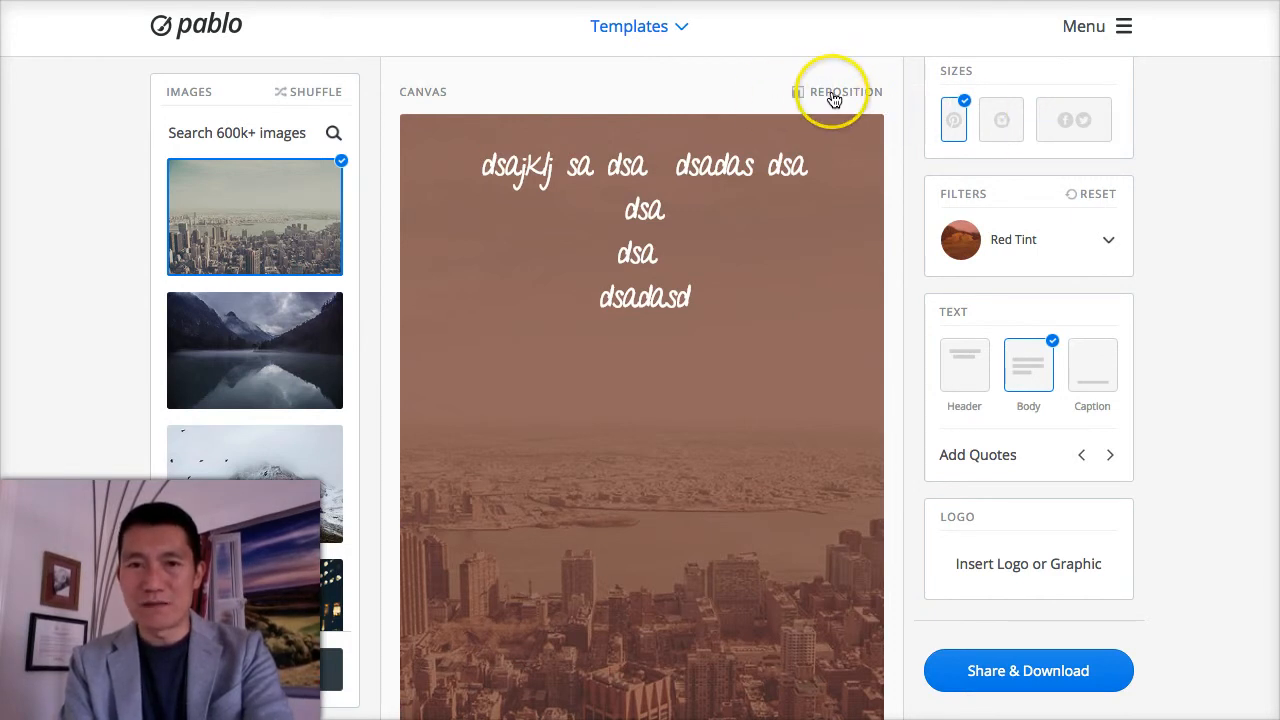
- Reposition the background: zoom into the city photo and pan it up so buildings sit under the quote, then confirm
left_click(831, 94)
mouse_move(683, 280)
left_mouse_down()
mouse_move(890, 242)
mouse_move(797, 255)
left_mouse_up()
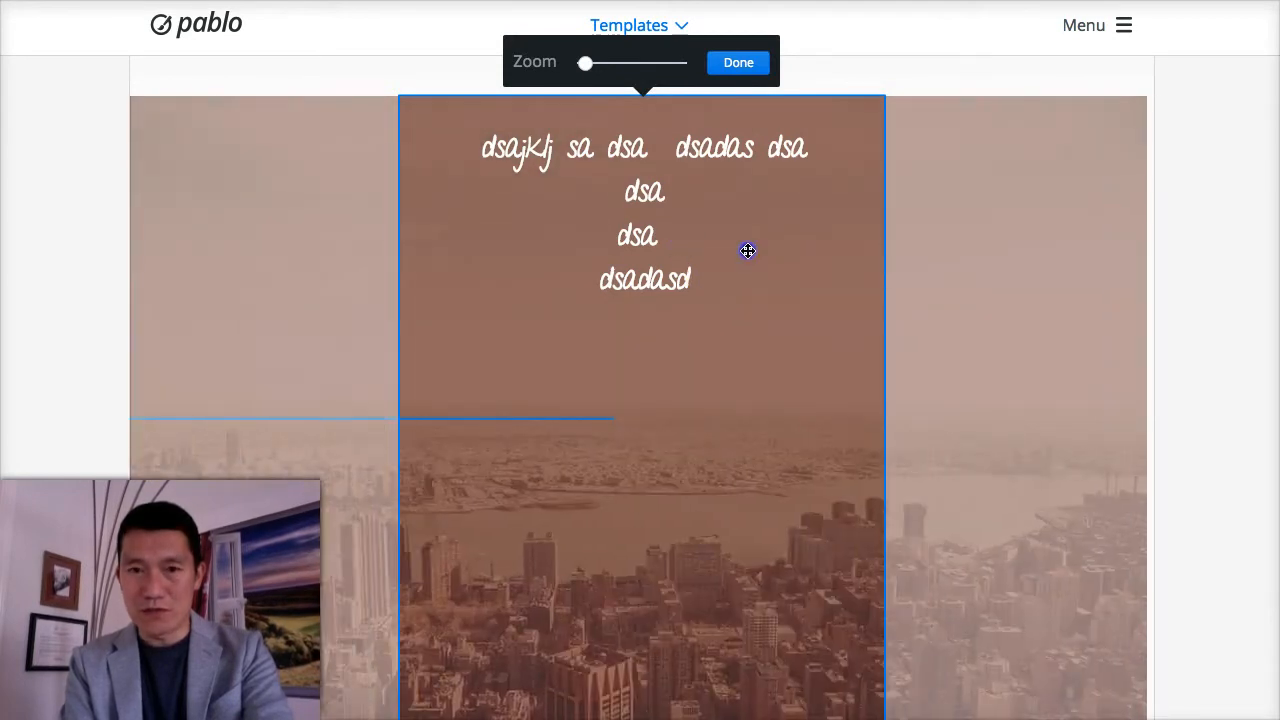
left_click_drag(585, 62, 677, 66)
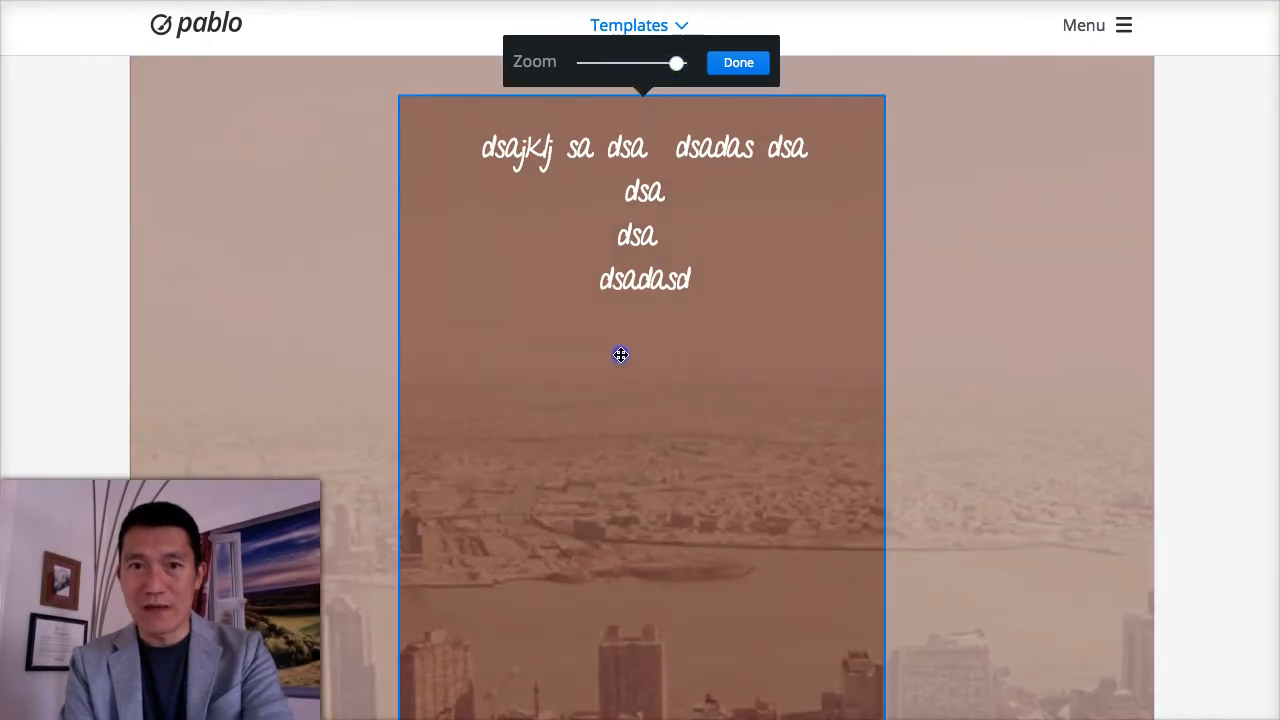
left_click_drag(591, 327, 651, 158)
left_click_drag(632, 257, 646, 134)
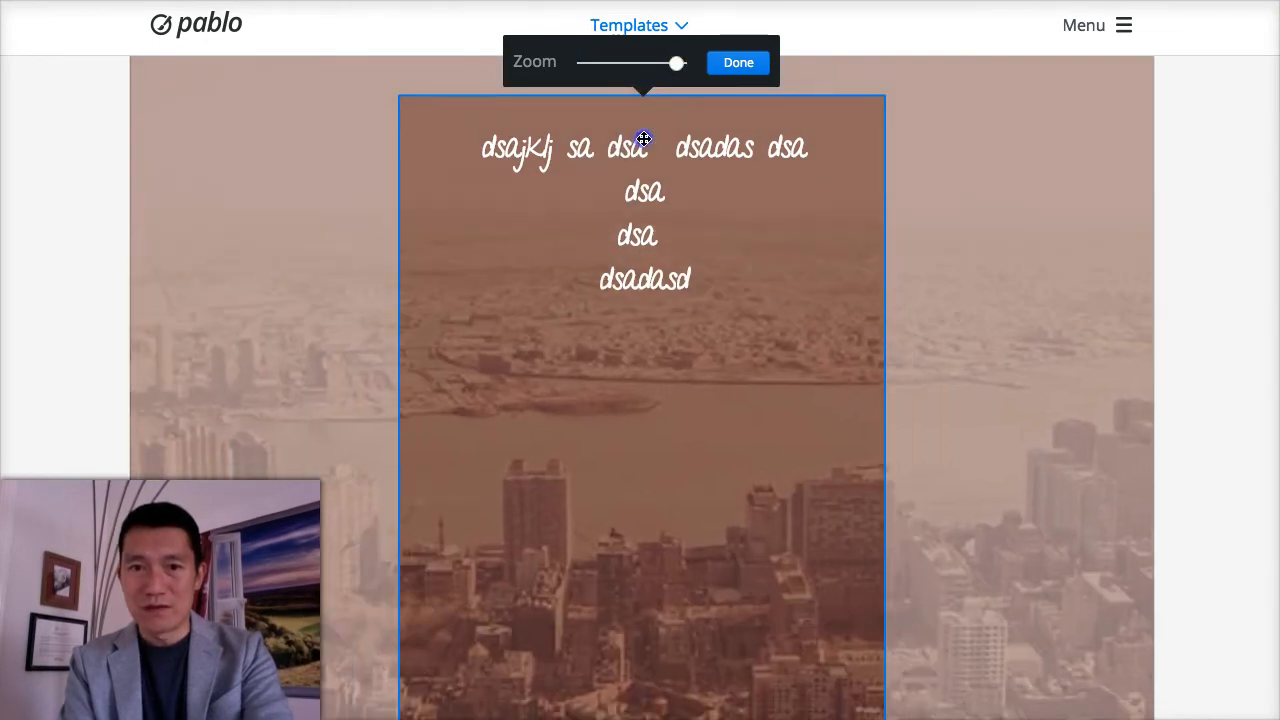
mouse_move(700, 437)
left_mouse_down()
mouse_move(736, 265)
mouse_move(754, 289)
left_mouse_up()
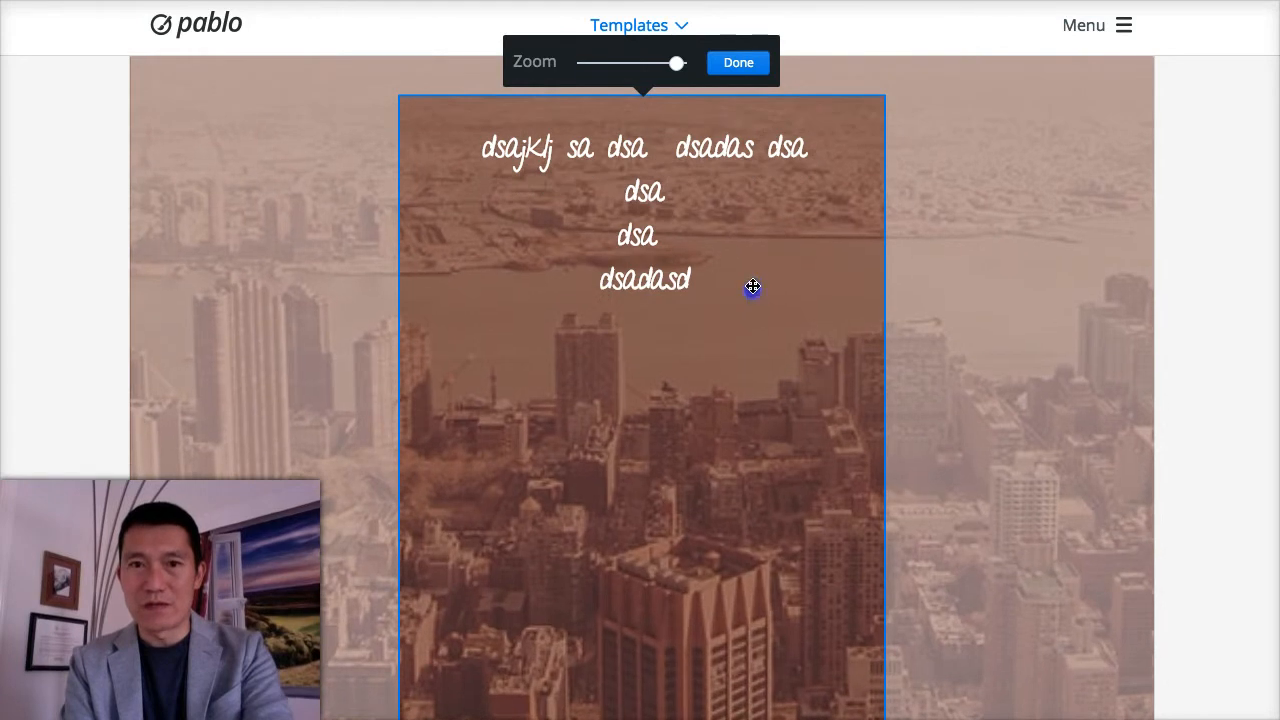
left_click(740, 66)
left_click(740, 66)
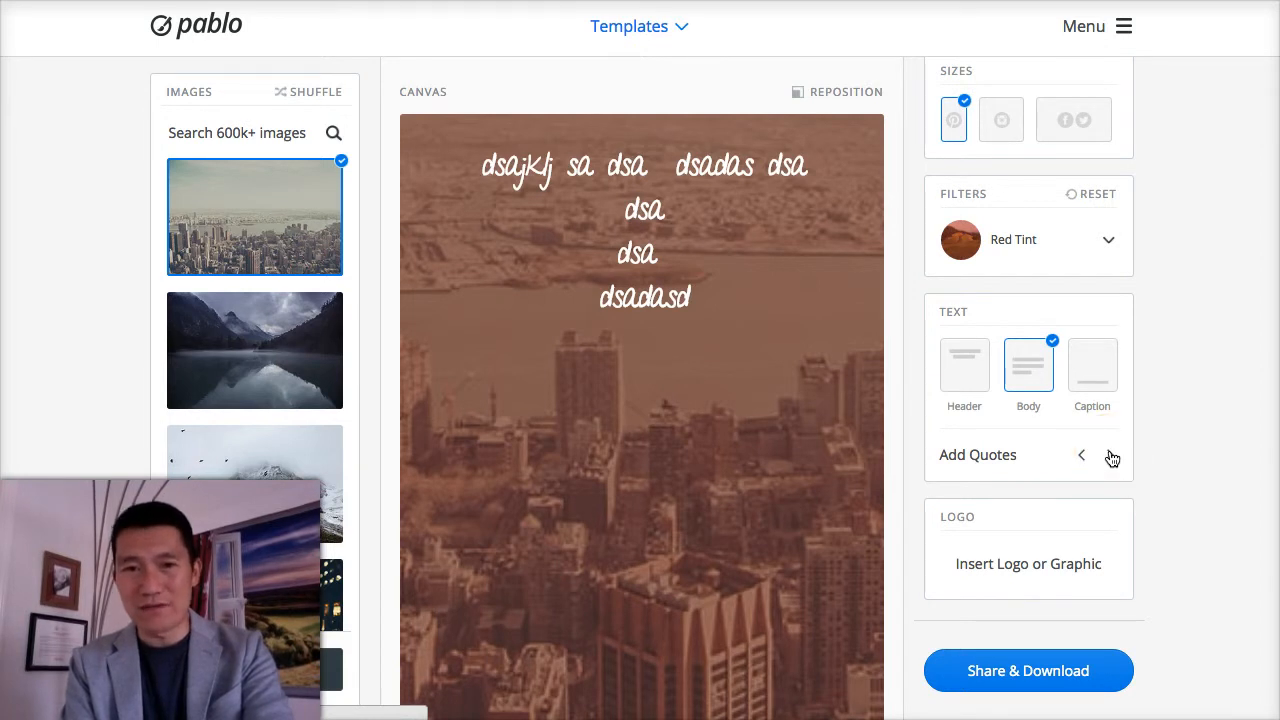
- Cycle the Add Quotes arrow to Eleanor Roosevelt's 'With the new day comes new strength' quote and check its font
left_click(1112, 456)
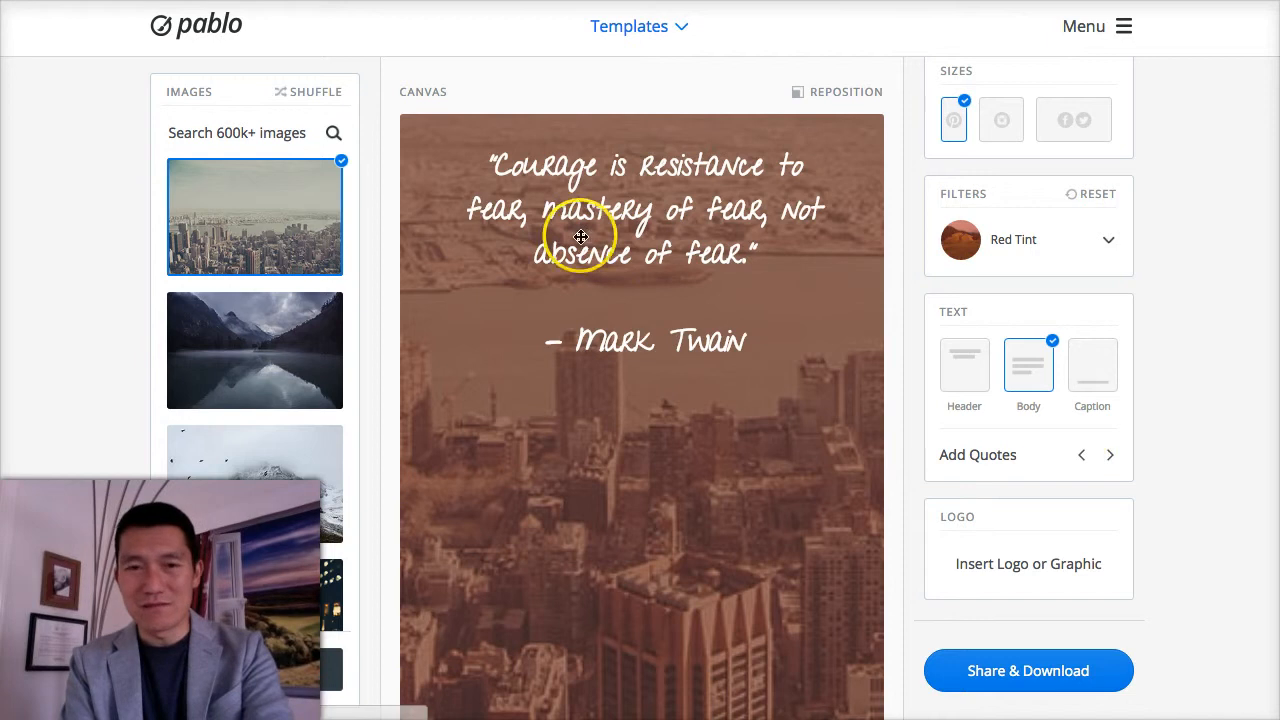
left_click(1112, 458)
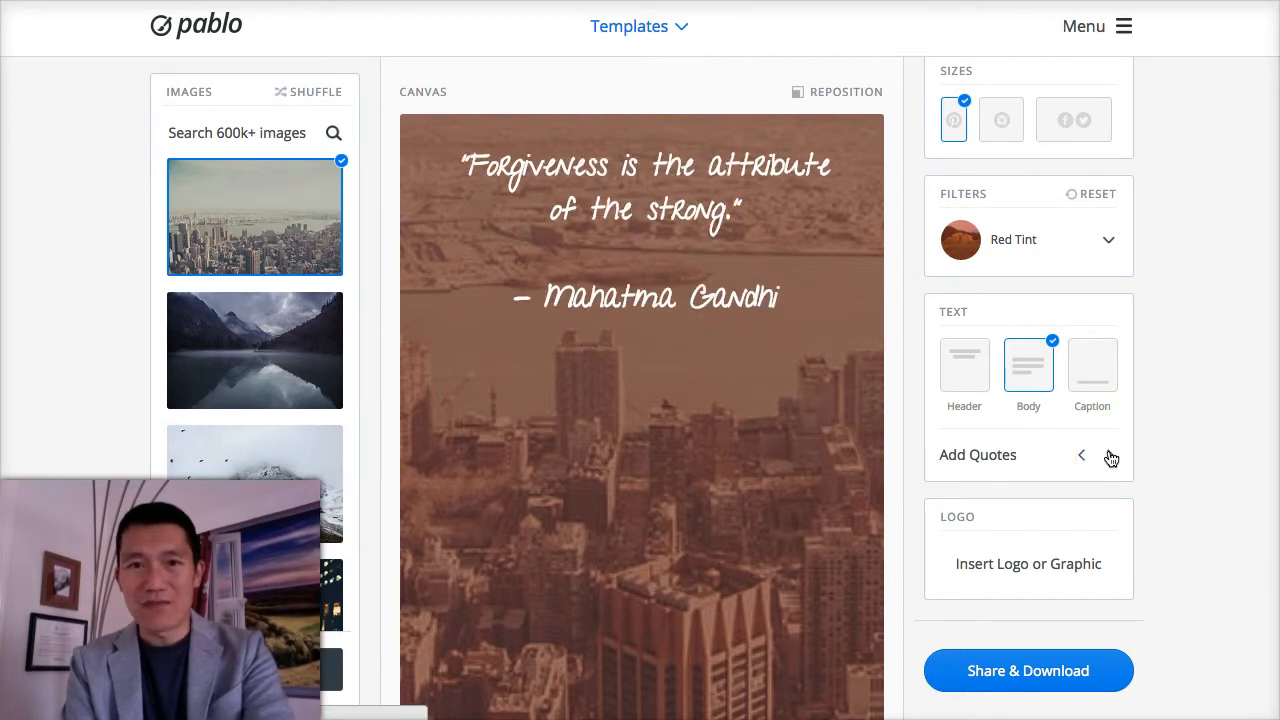
left_click(1112, 458)
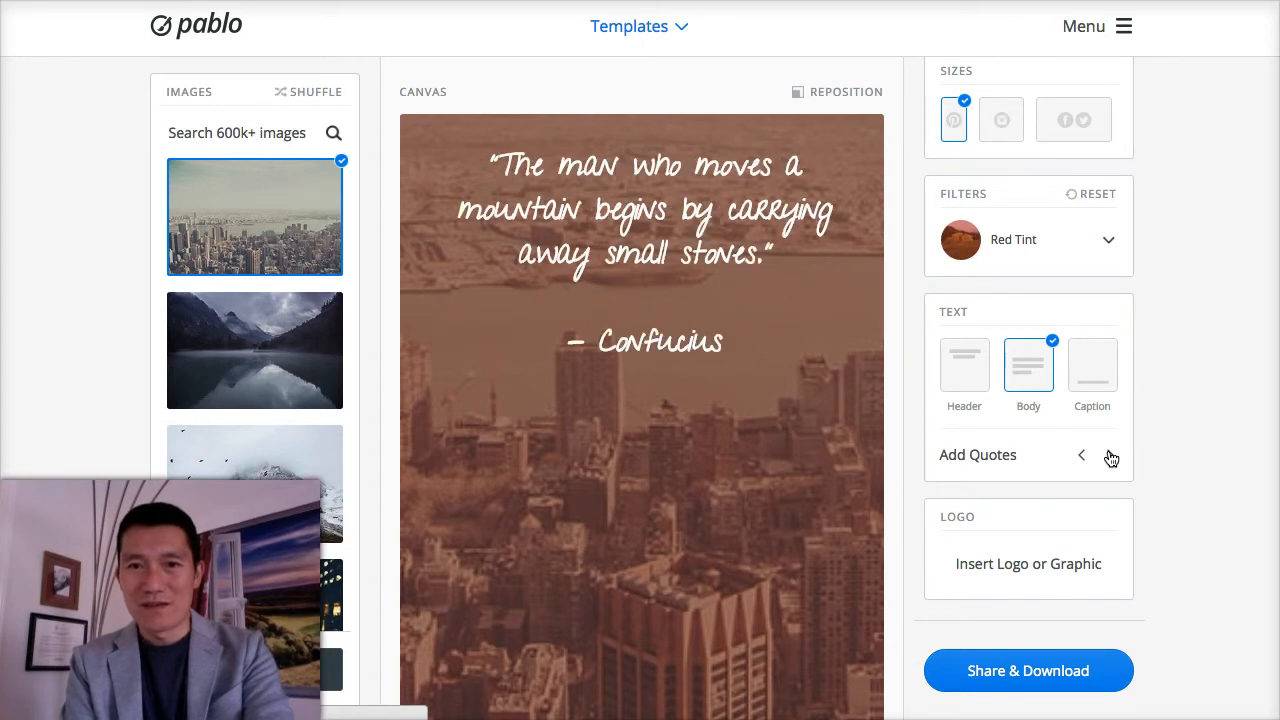
left_click(1112, 458)
left_click(644, 268)
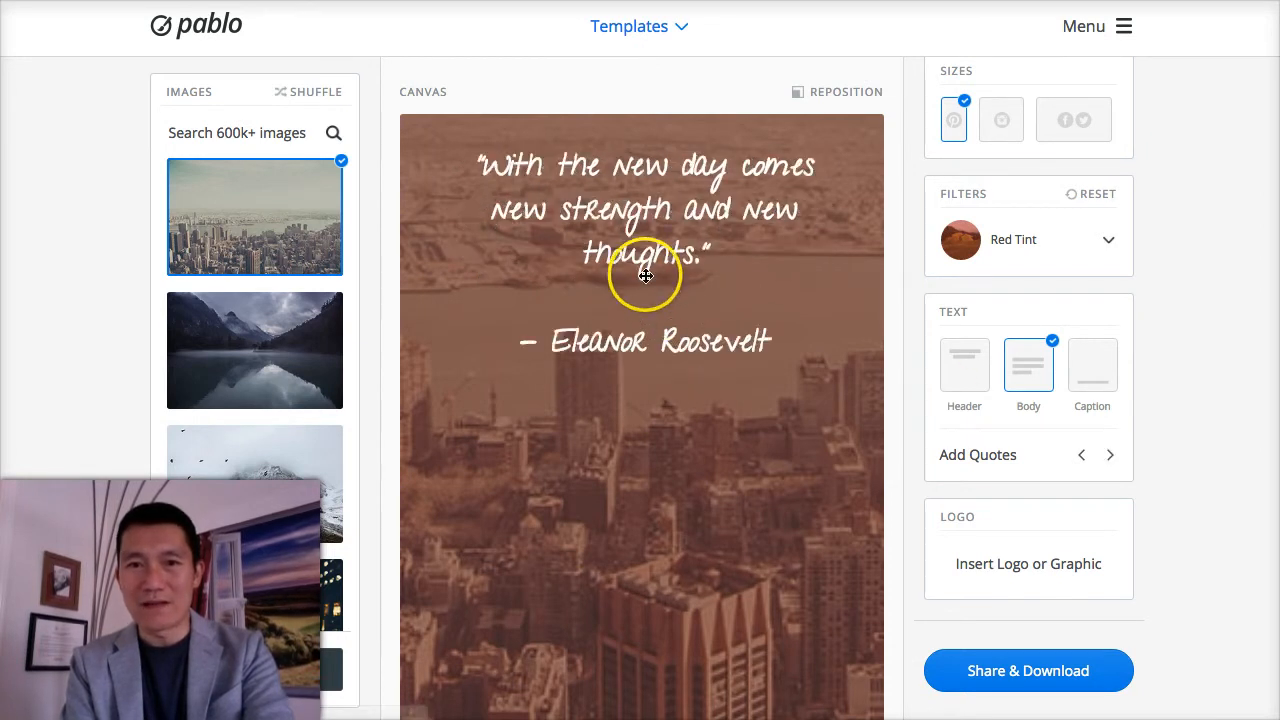
left_click(515, 98)
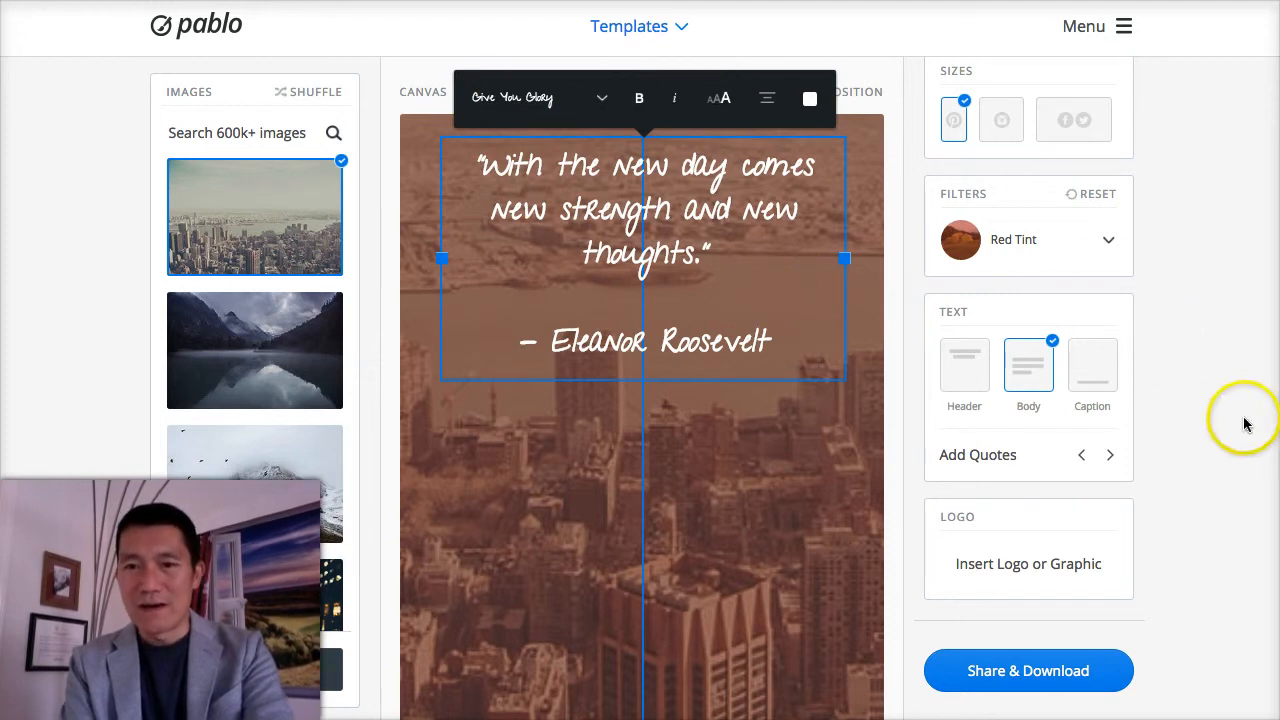
scroll(1188, 410, "down", 2)
scroll(1186, 403, "down", 1)
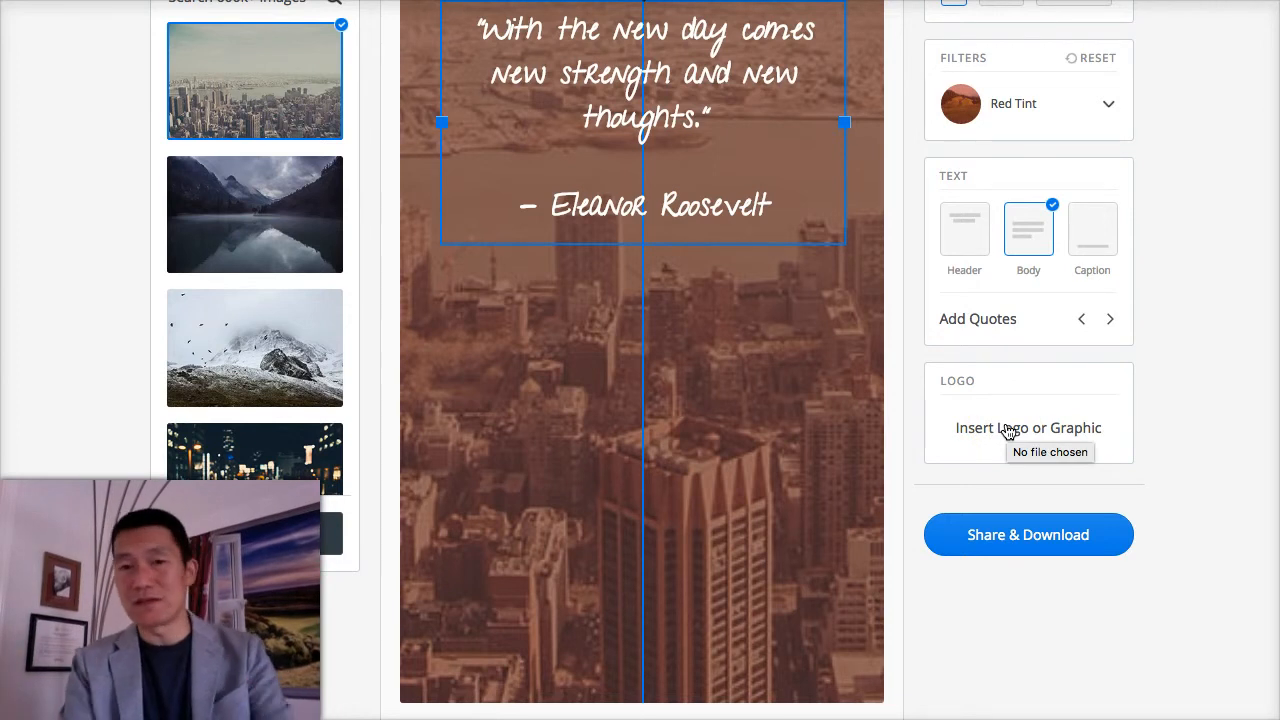
left_click(1008, 430)
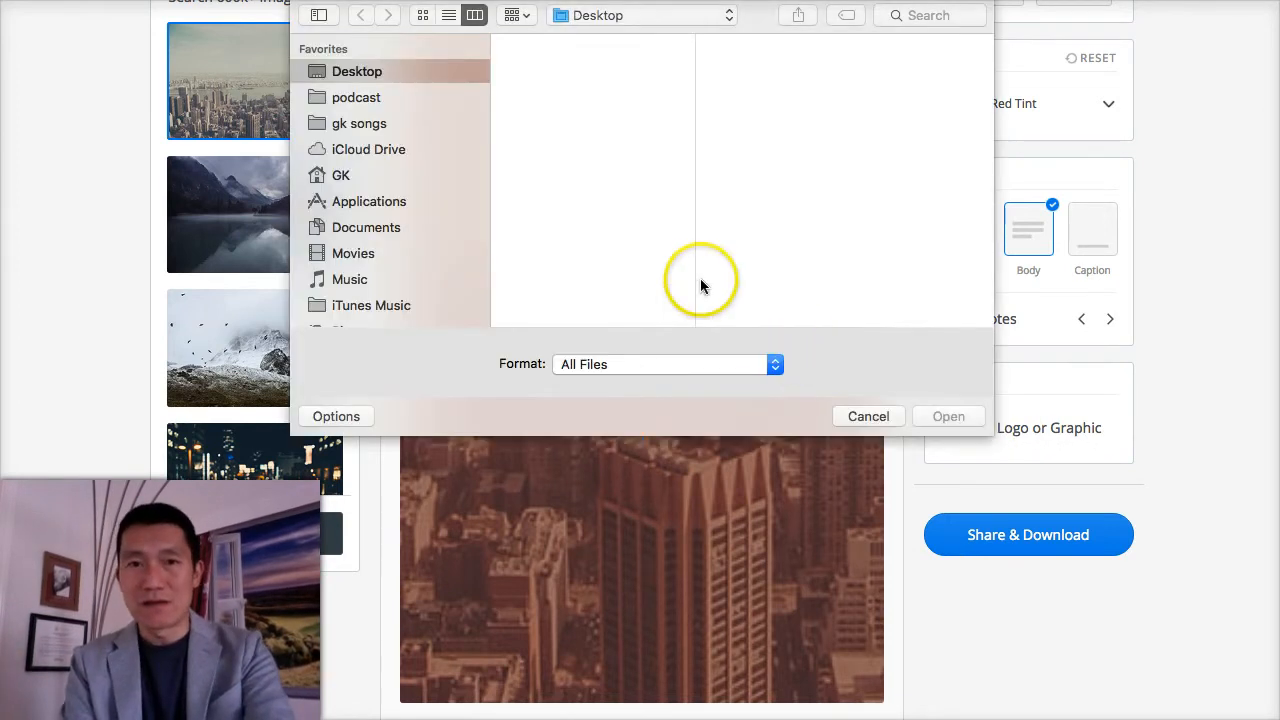
key("Escape")
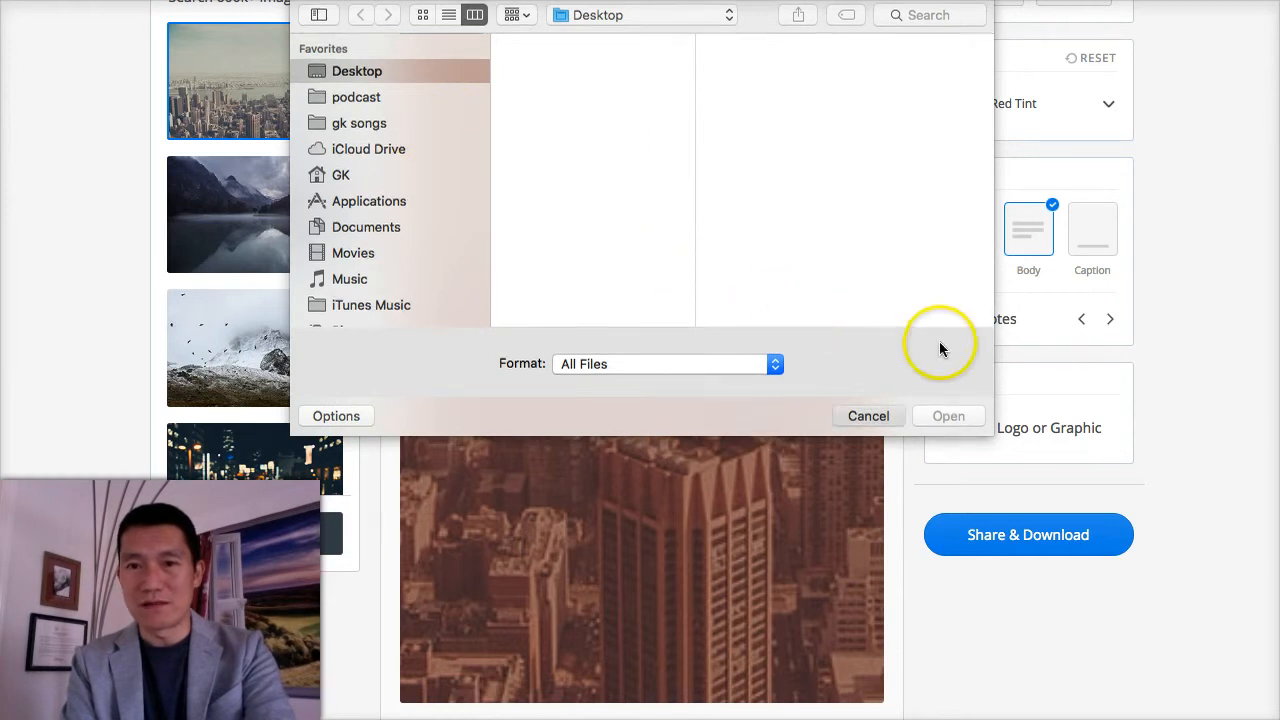
scroll(1166, 414, "up", 3)
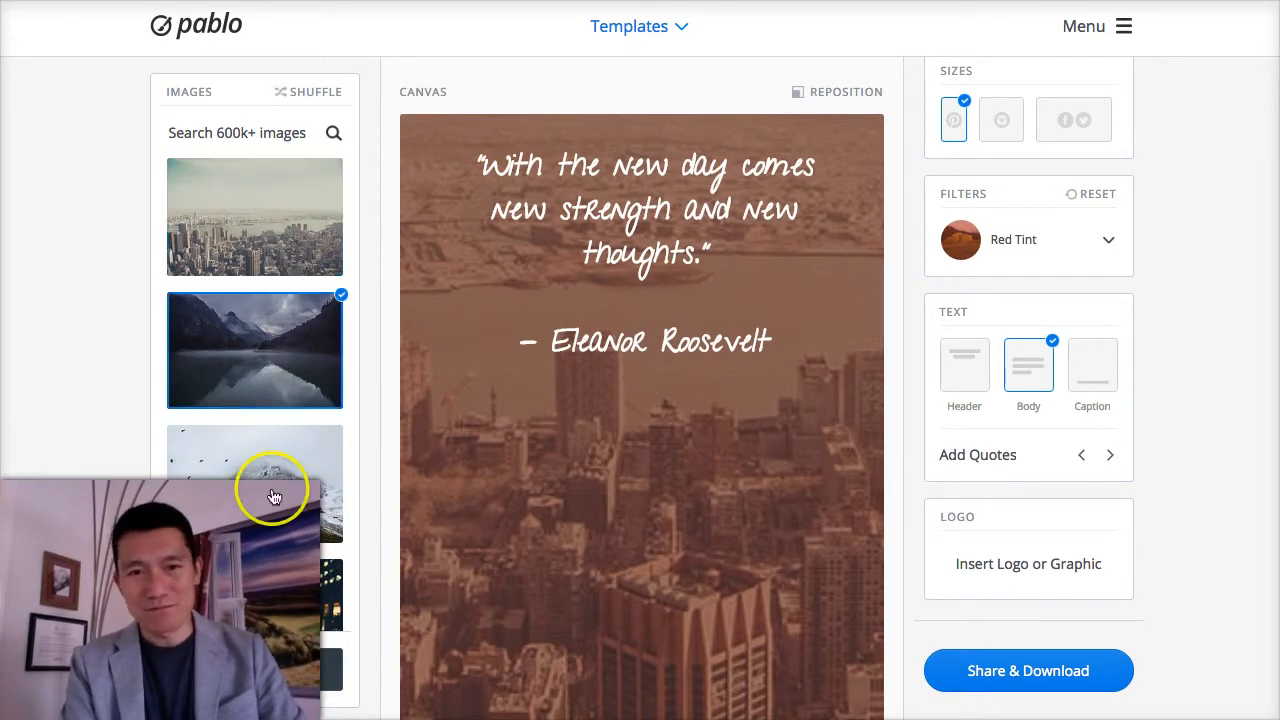
- Use the misty lake photo as background, nudge its position and make the canvas square
left_click(278, 366)
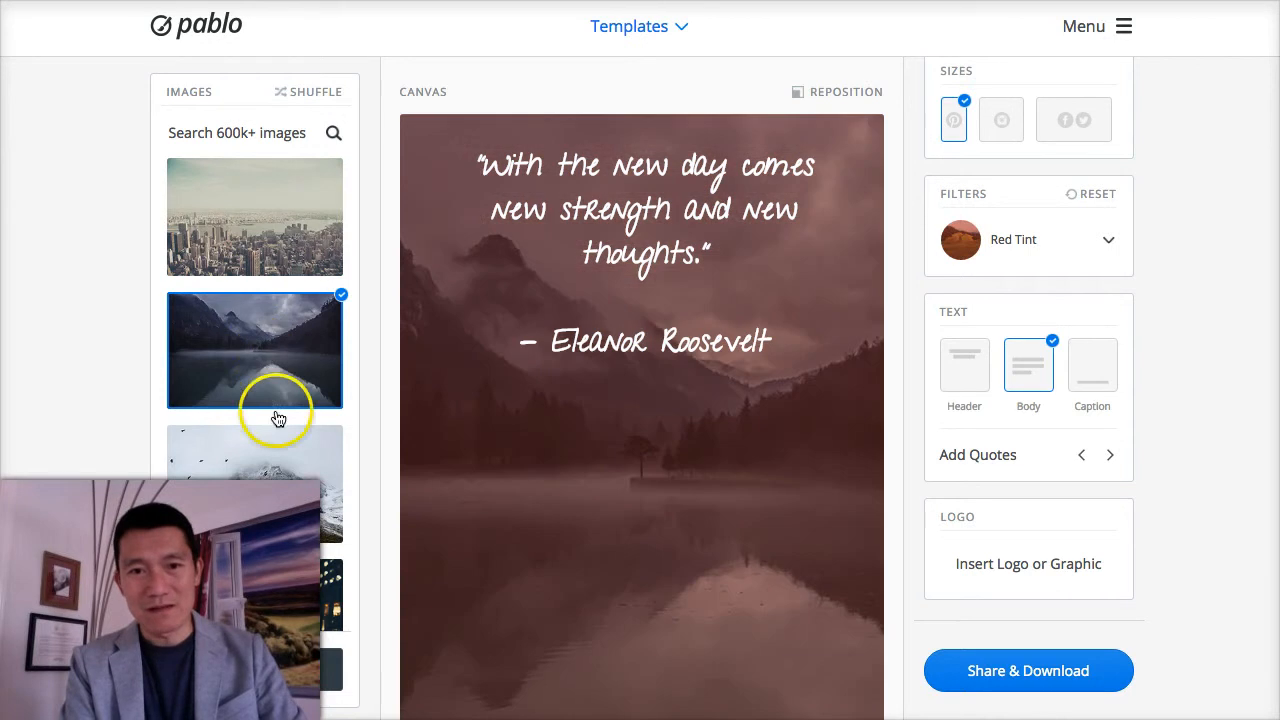
left_click(821, 97)
mouse_move(714, 343)
left_mouse_down()
mouse_move(586, 320)
mouse_move(718, 327)
left_mouse_up()
left_click(728, 64)
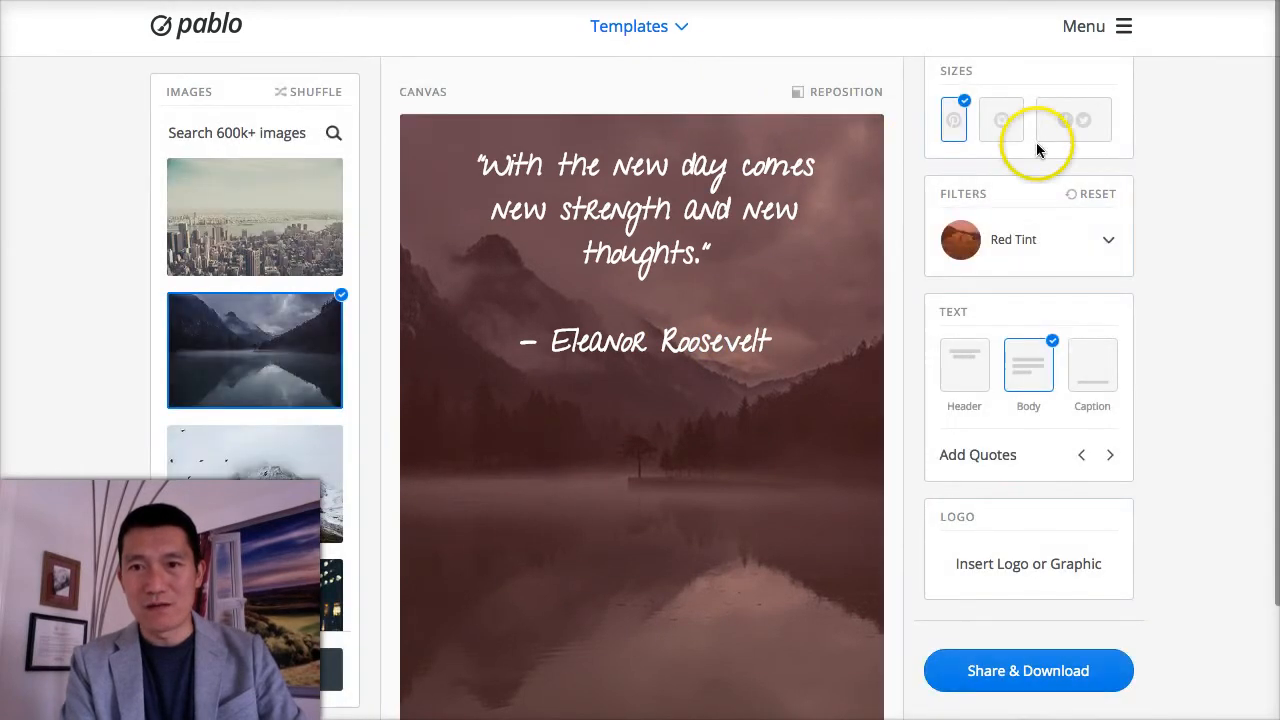
left_click(1002, 128)
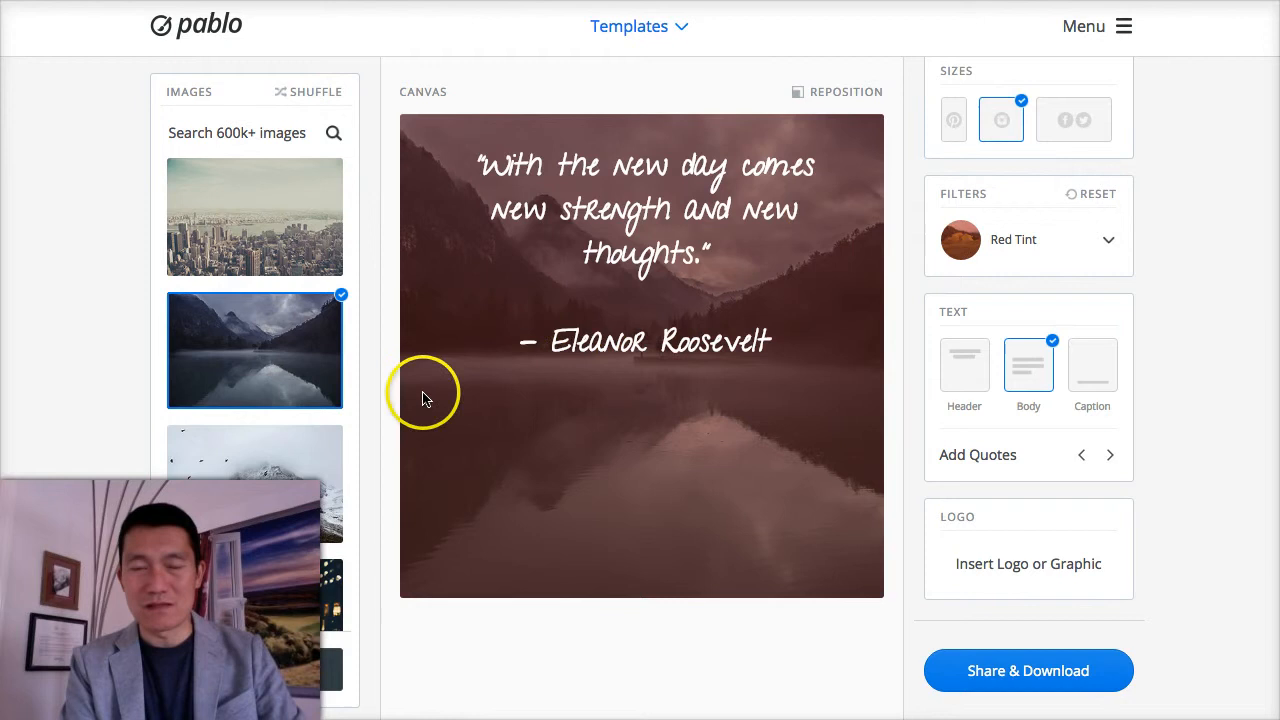
- Try the snowy mountain photo, shuffle for fresh stock photos and put the sunset-over-water photo behind the quote
left_click(282, 483)
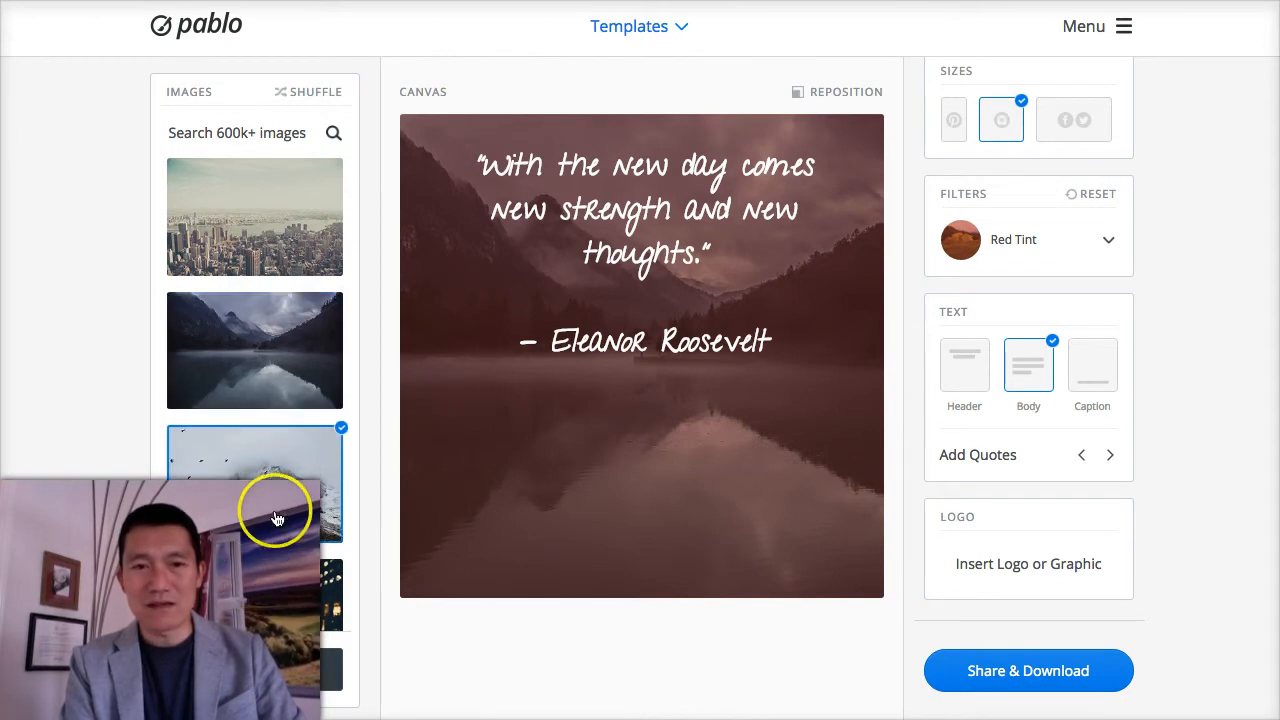
scroll(281, 559, "down", 3)
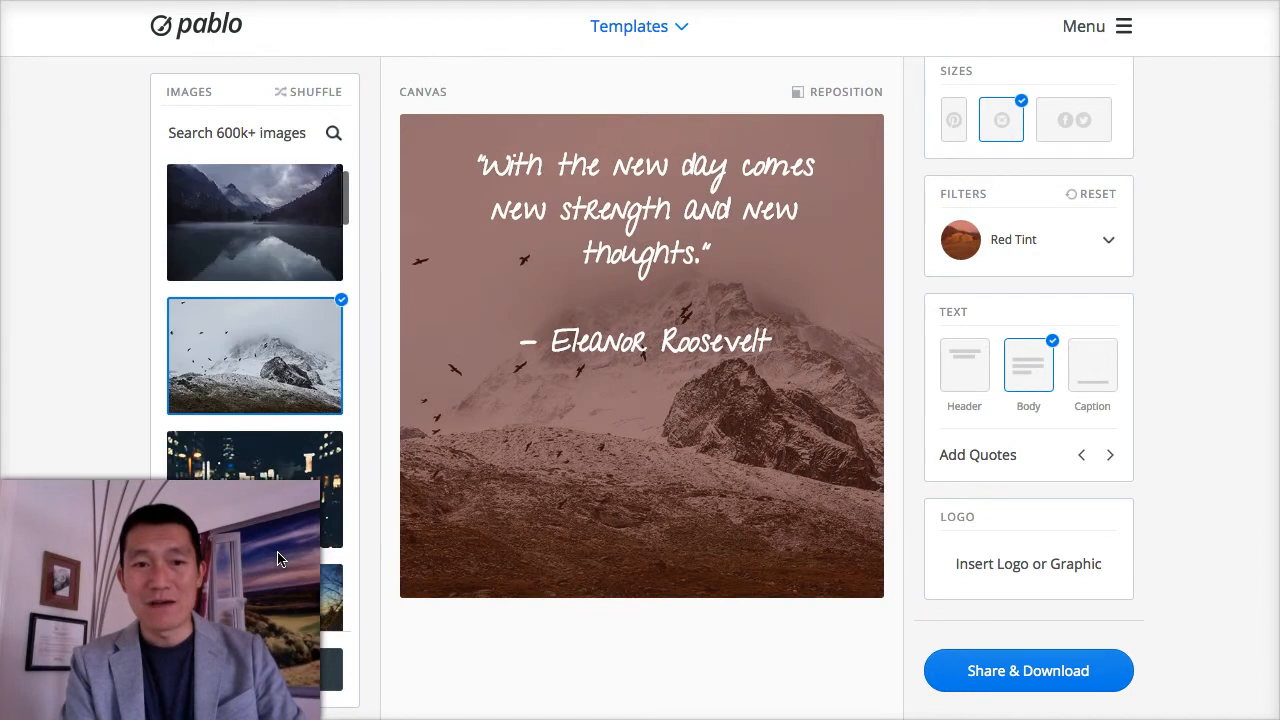
scroll(281, 559, "down", 3)
scroll(281, 559, "down", 3)
scroll(281, 559, "down", 3)
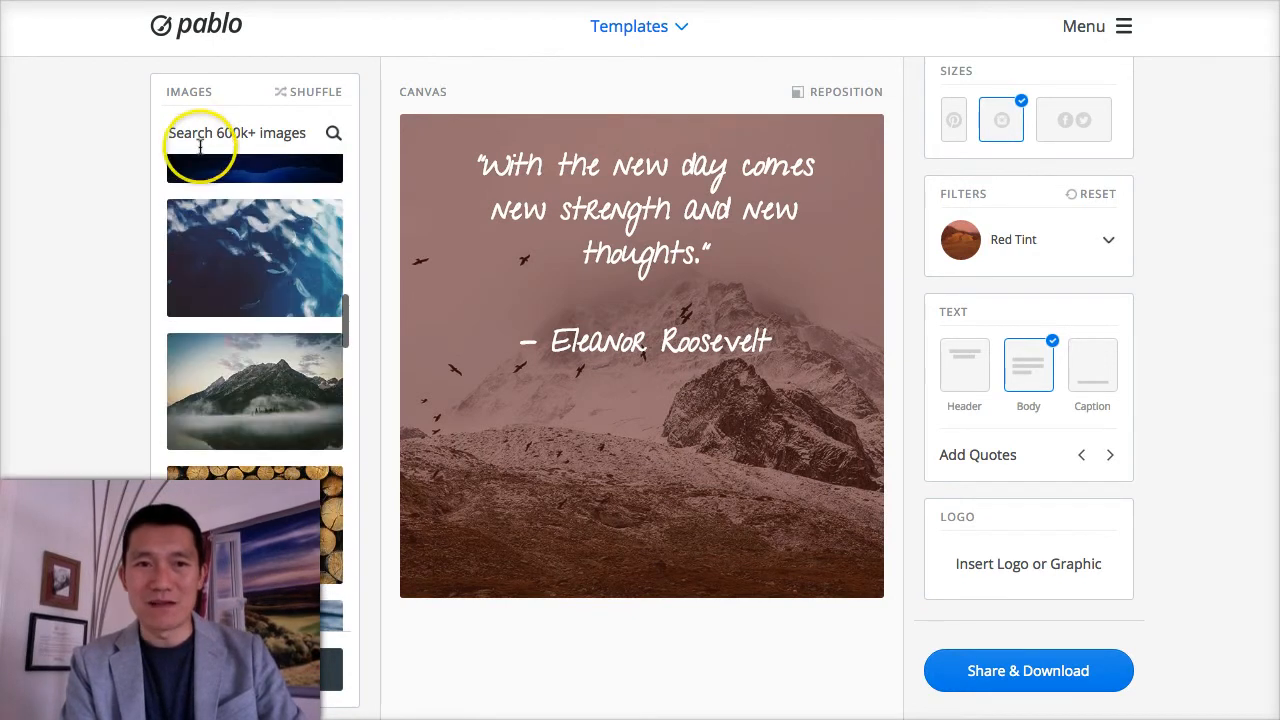
scroll(293, 284, "down", 1)
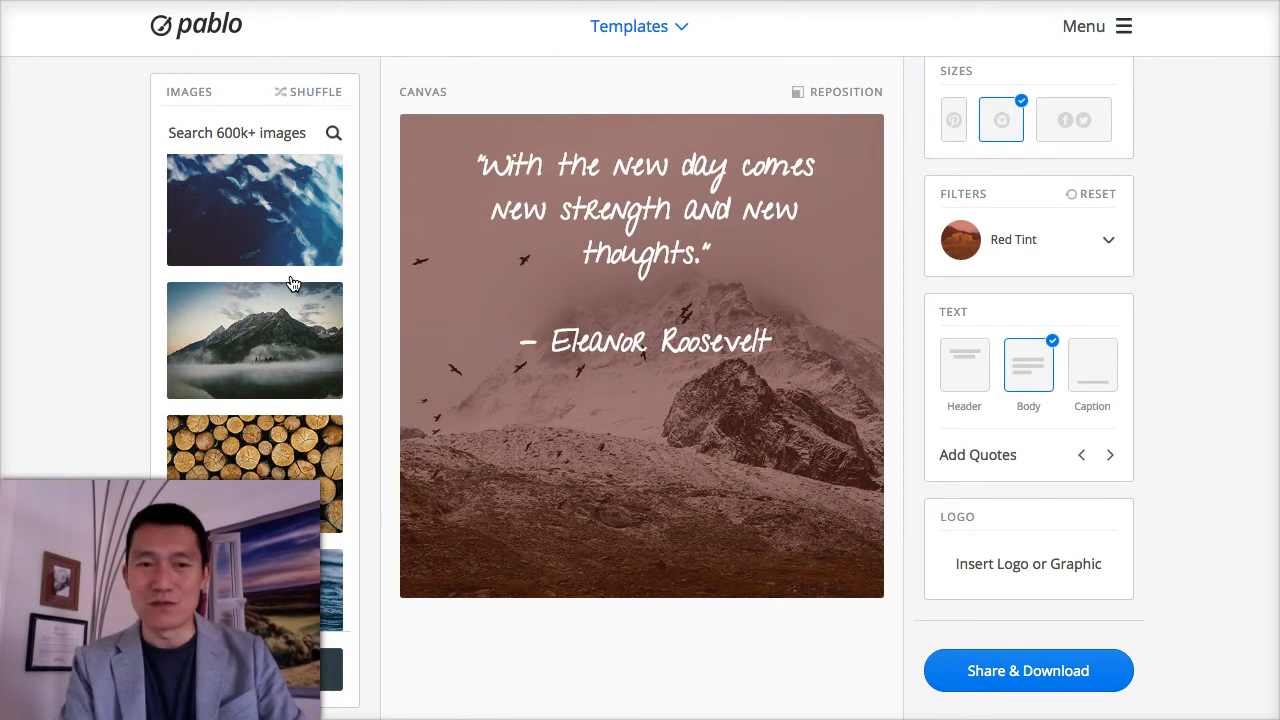
scroll(293, 284, "down", 1)
scroll(293, 284, "down", 1)
scroll(293, 284, "down", 3)
scroll(293, 284, "down", 3)
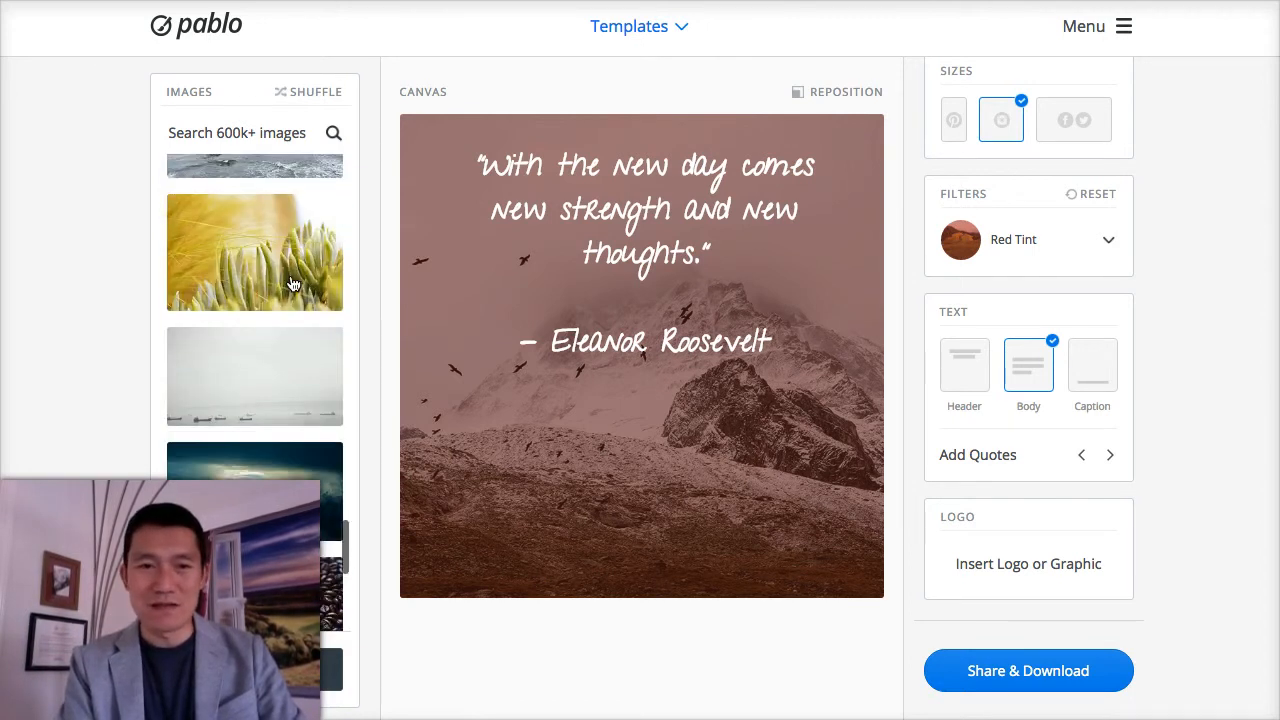
scroll(290, 283, "down", 3)
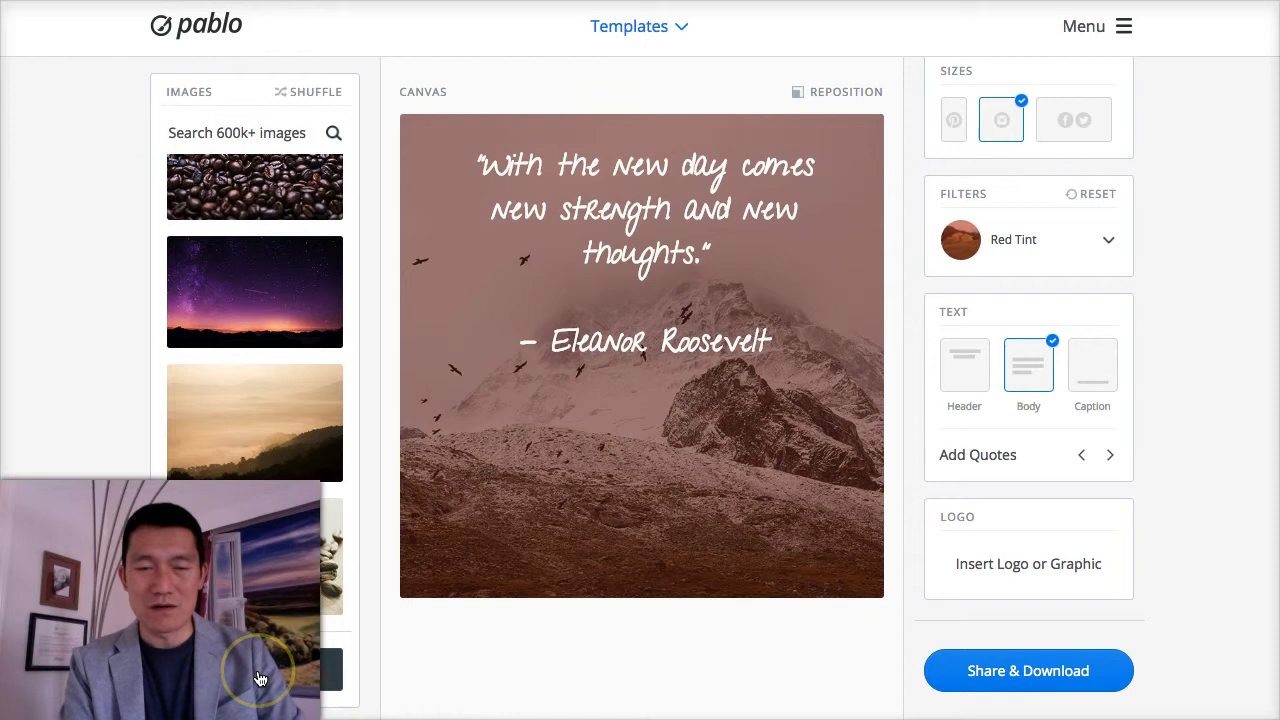
left_click(272, 668)
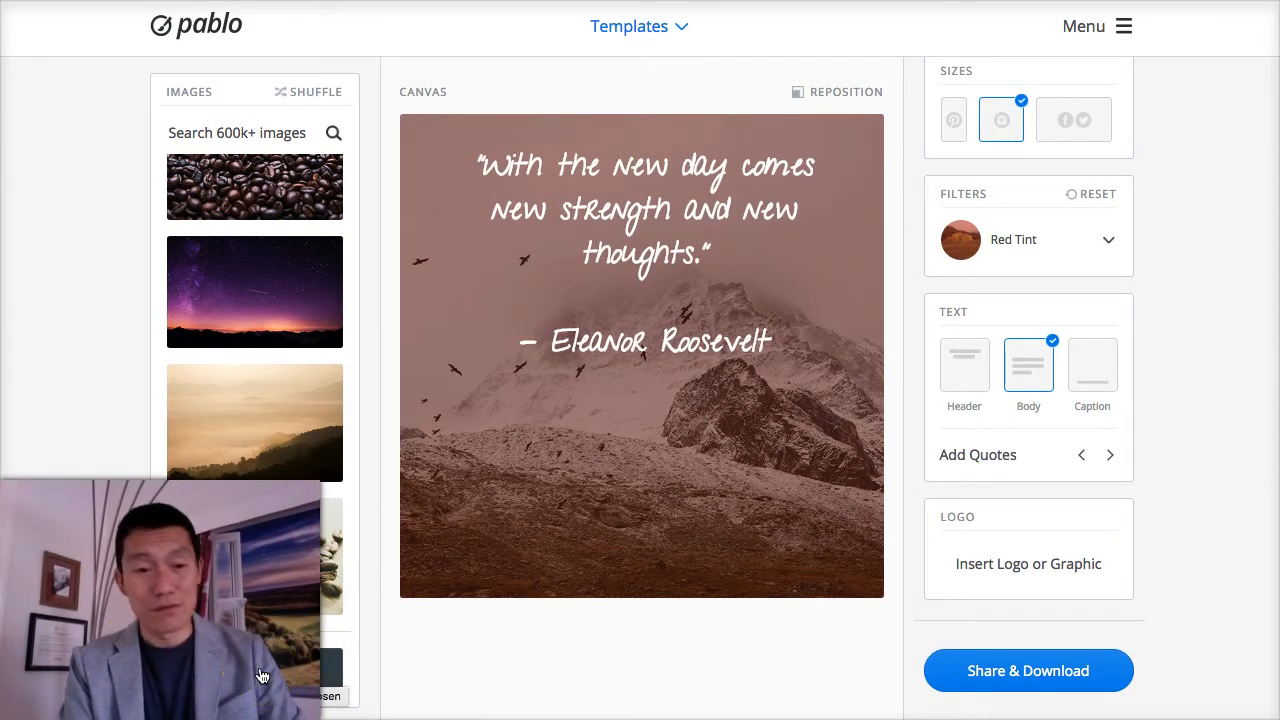
scroll(271, 405, "down", 3)
scroll(268, 390, "down", 3)
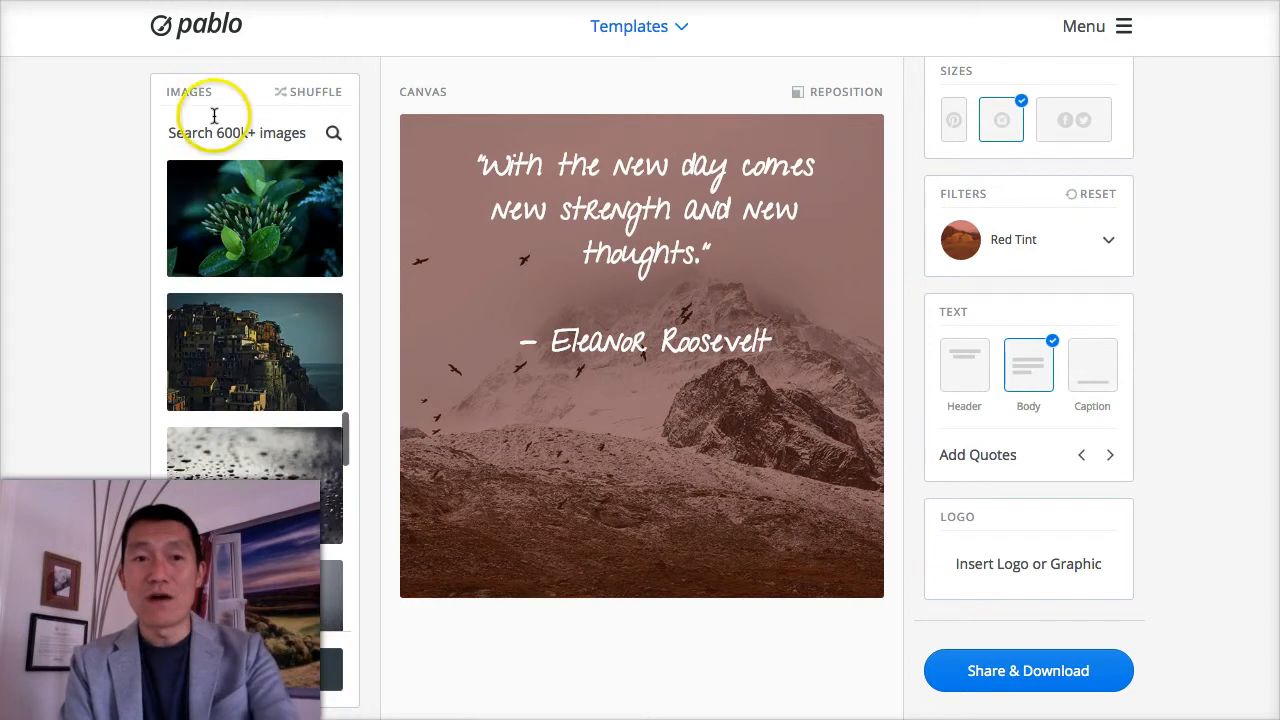
left_click(318, 97)
scroll(283, 249, "down", 5)
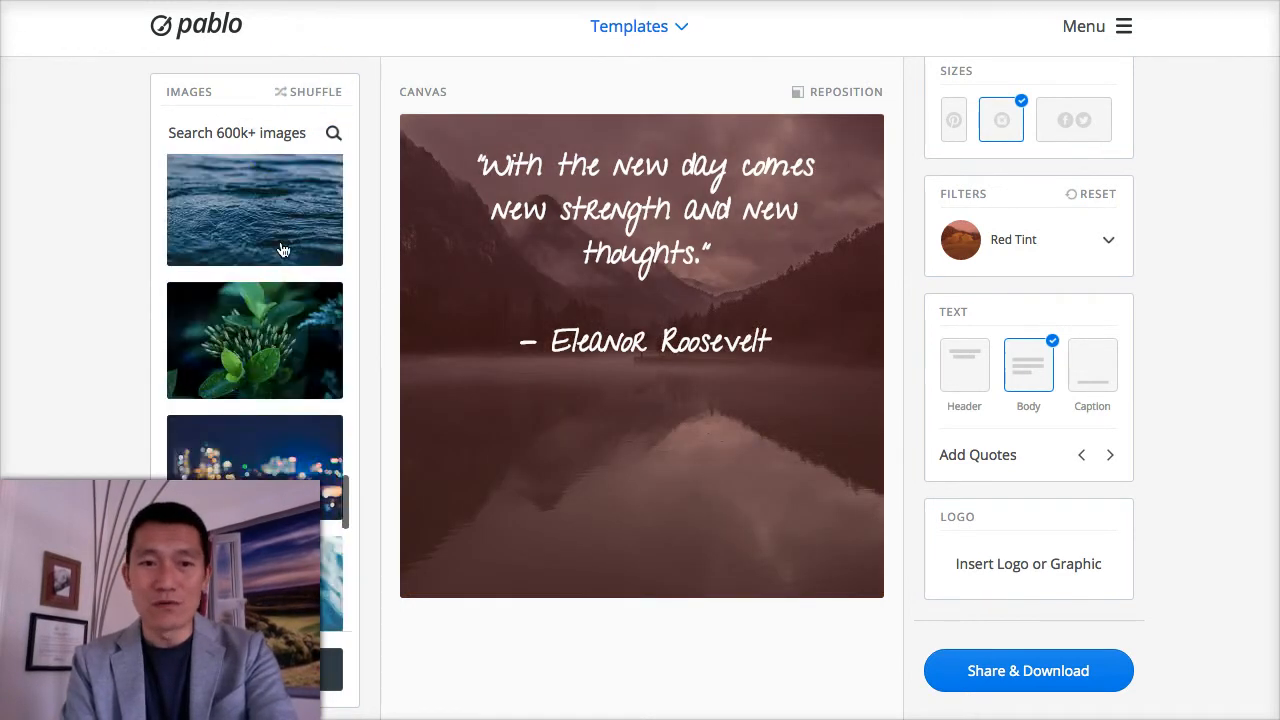
scroll(283, 249, "down", 3)
scroll(280, 251, "up", 10)
left_click(315, 93)
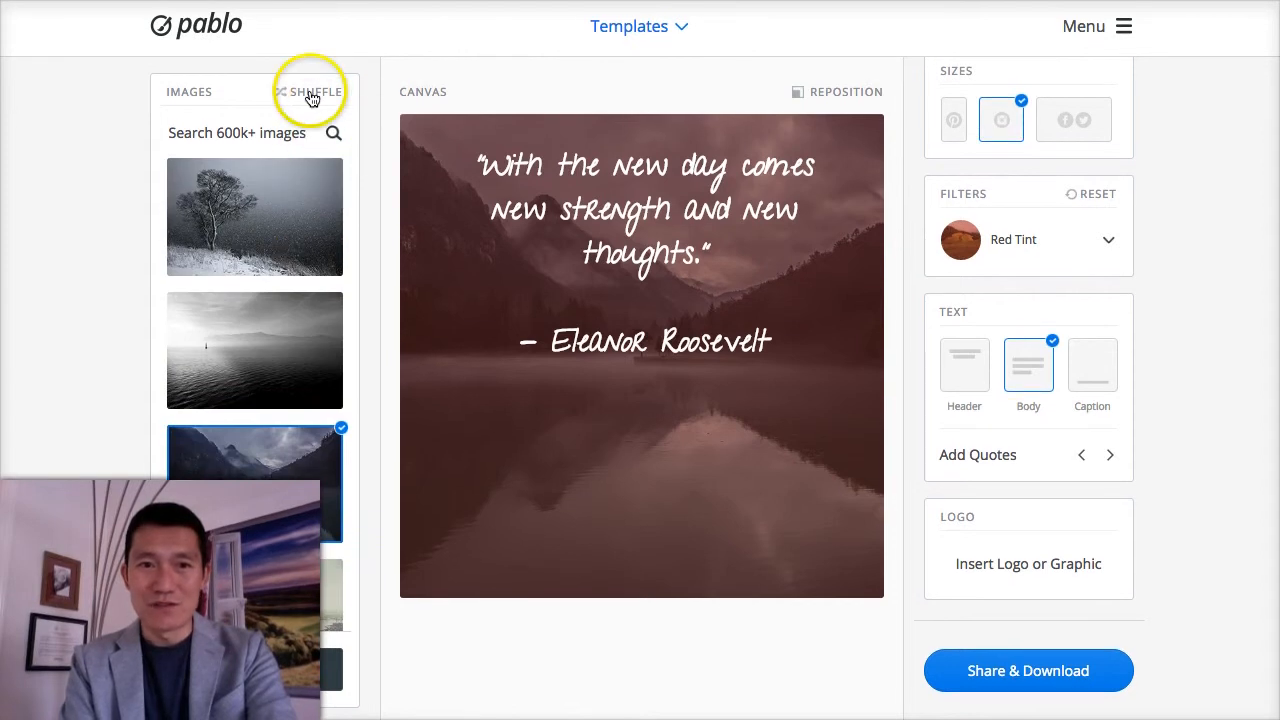
scroll(280, 257, "down", 3)
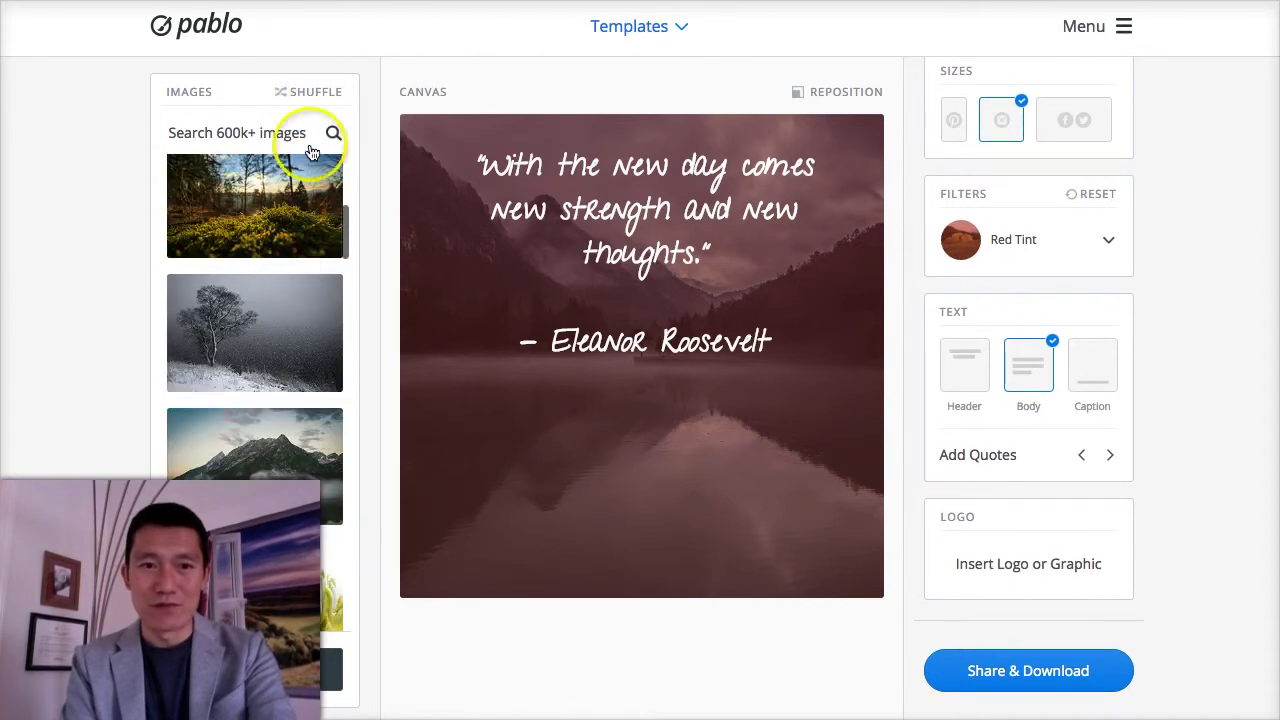
left_click(323, 87)
scroll(300, 305, "up", 5)
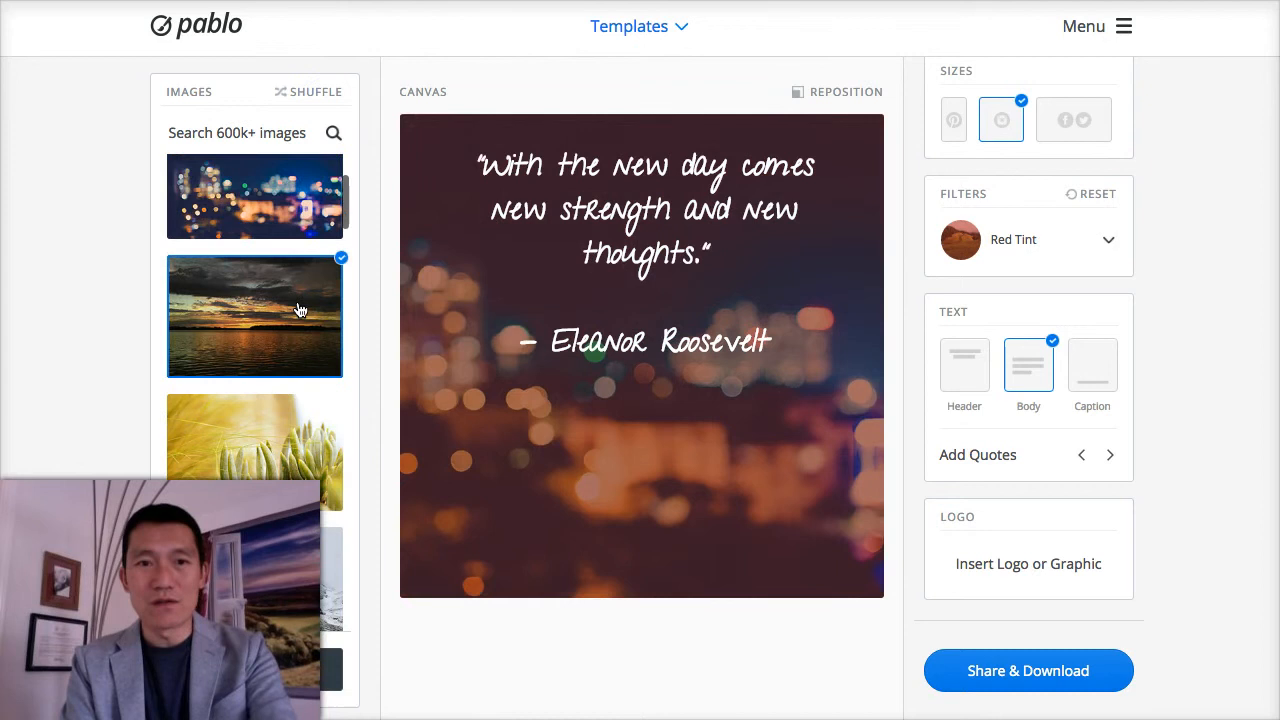
scroll(298, 310, "up", 3)
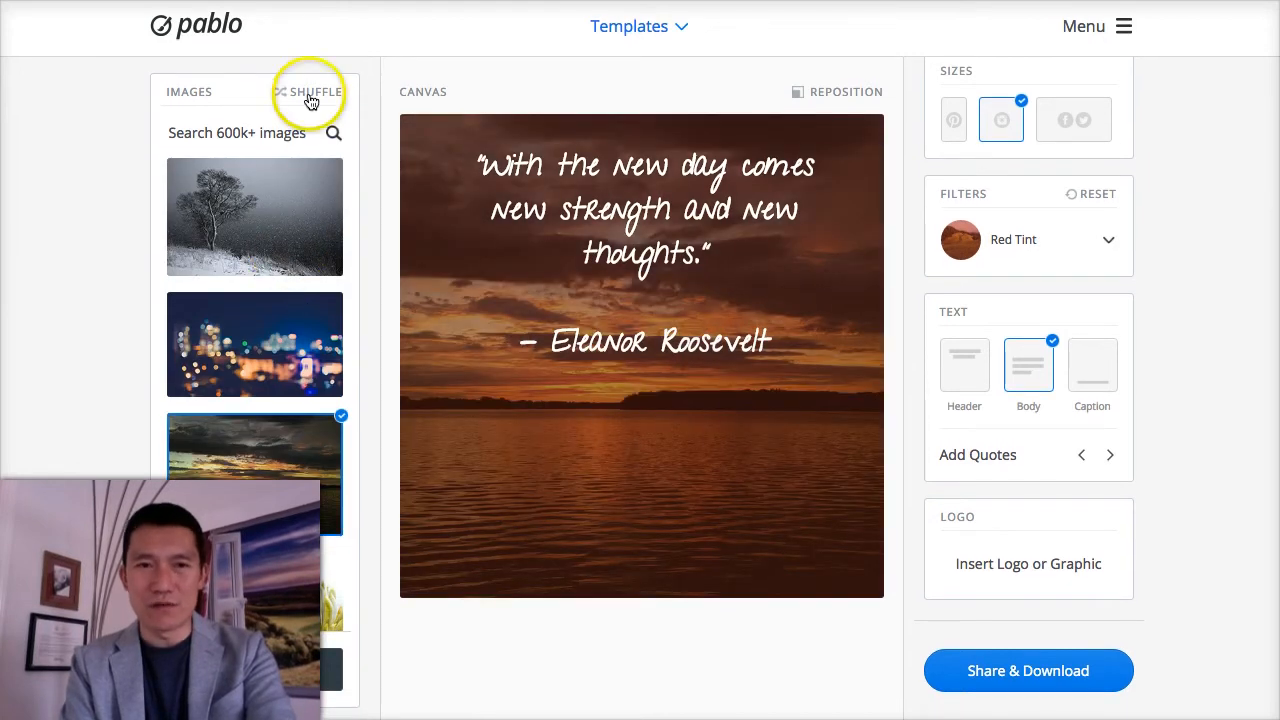
scroll(294, 280, "down", 3)
scroll(294, 280, "down", 3)
scroll(294, 285, "down", 3)
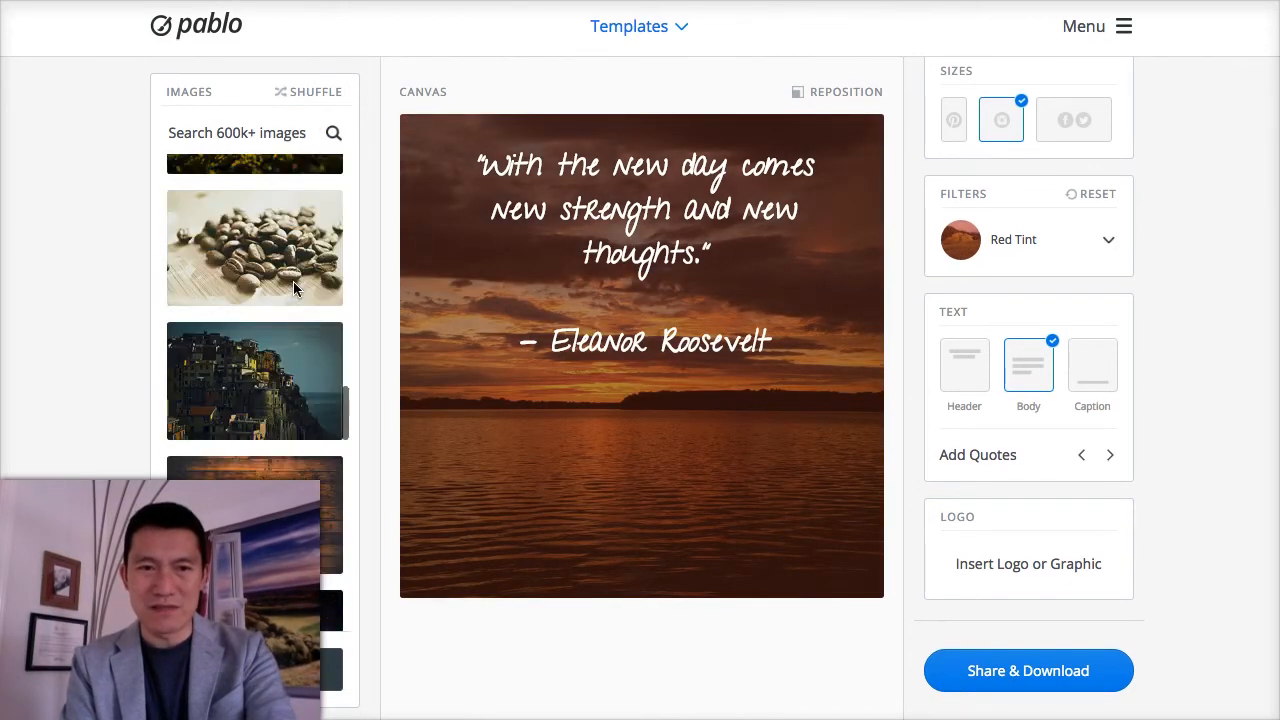
scroll(293, 283, "up", 5)
scroll(294, 286, "up", 4)
type("ocean")
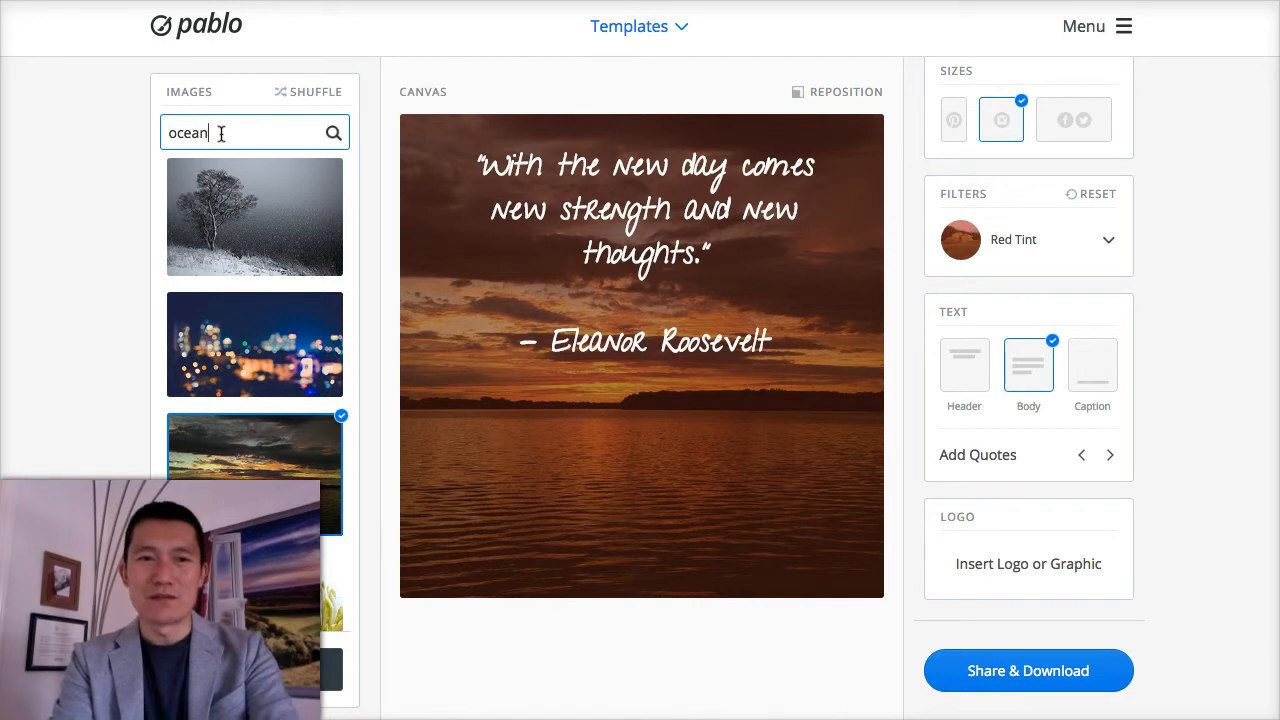
key("Return")
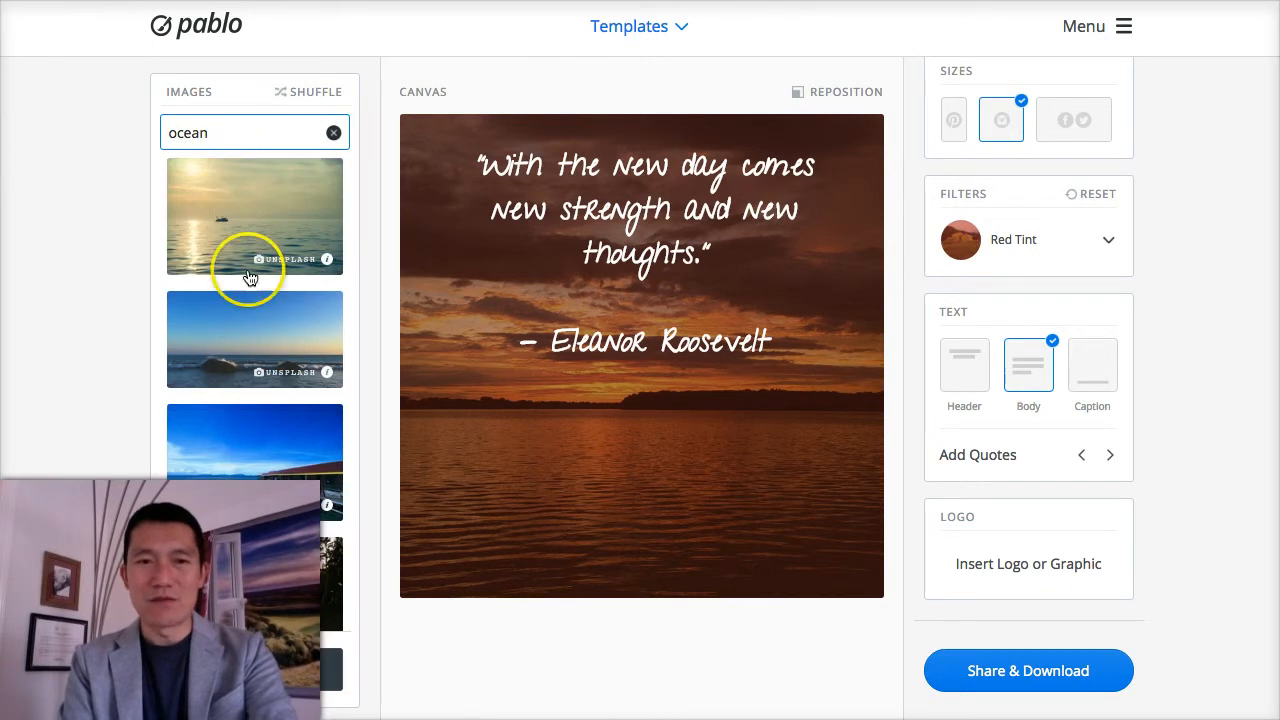
left_click(253, 350)
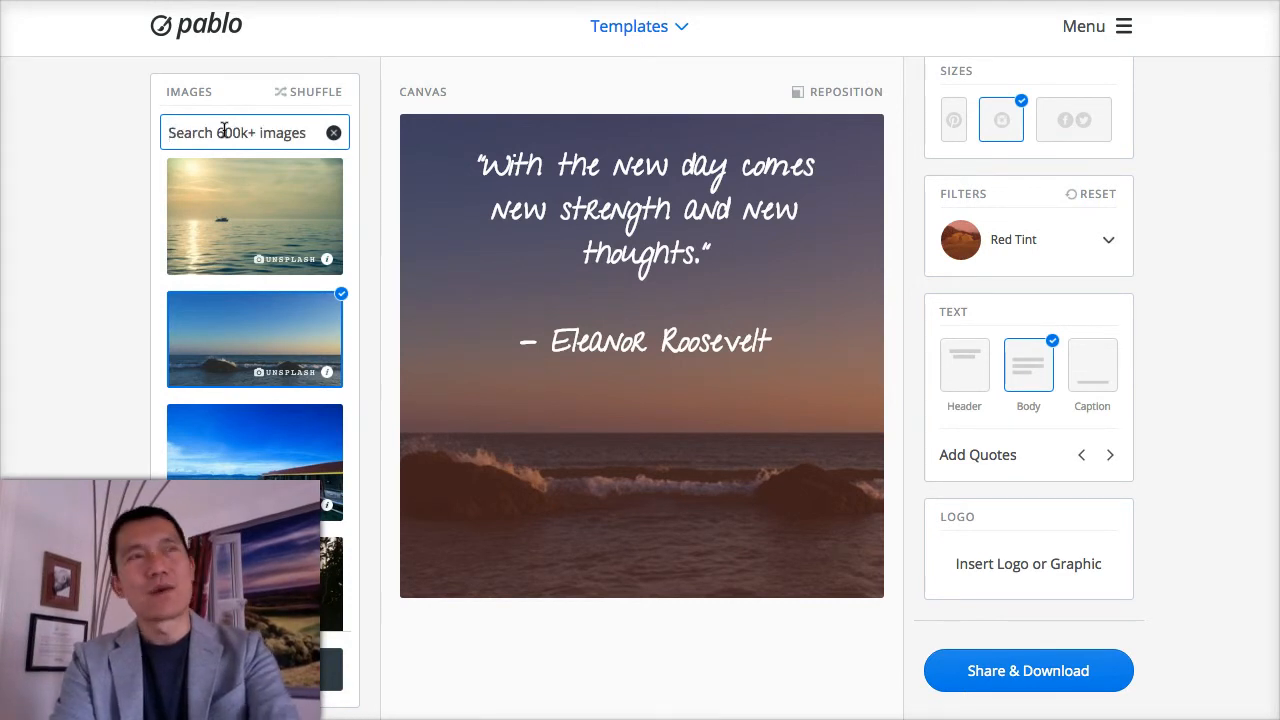
type("flower")
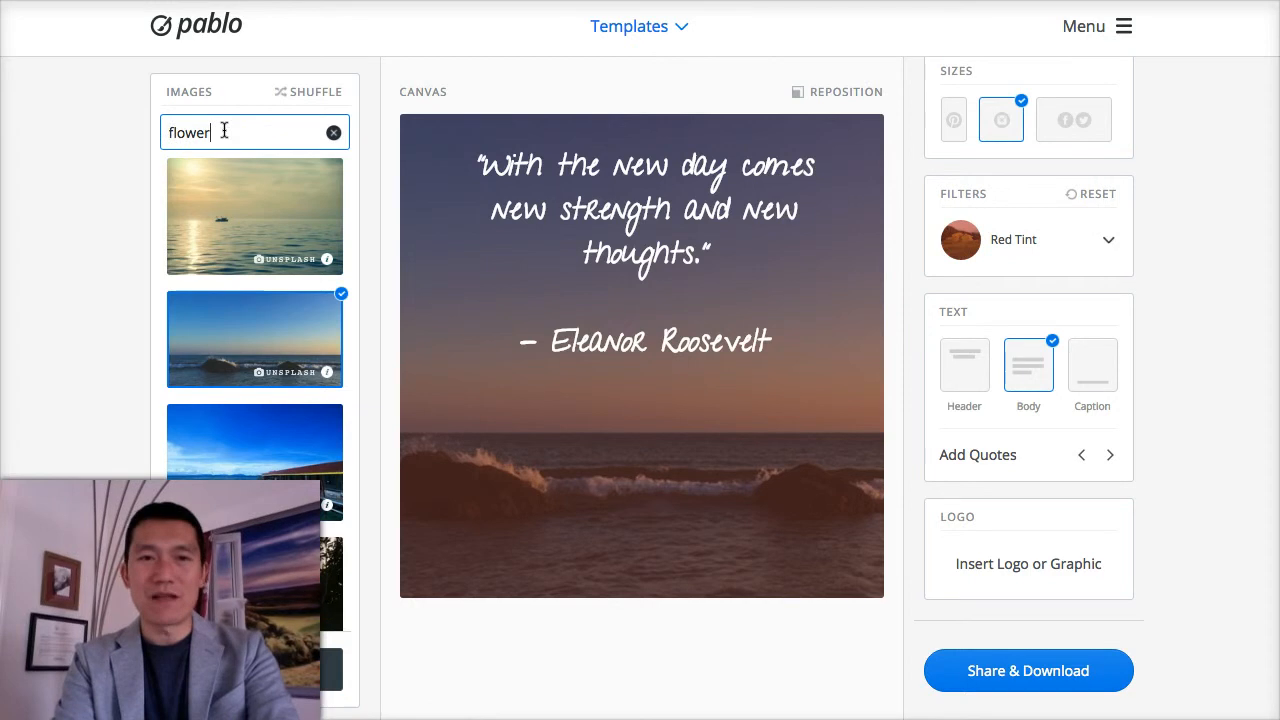
left_click(248, 222)
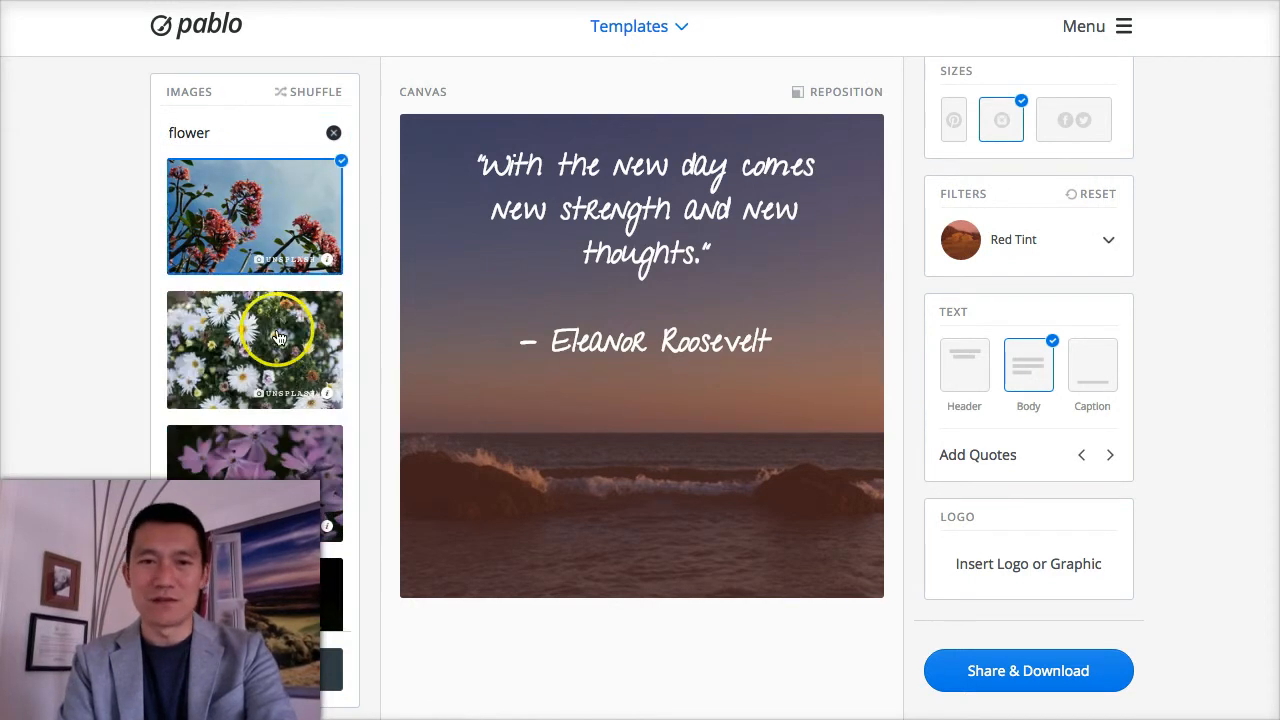
scroll(266, 325, "down", 3)
scroll(275, 350, "down", 3)
scroll(270, 330, "up", 2)
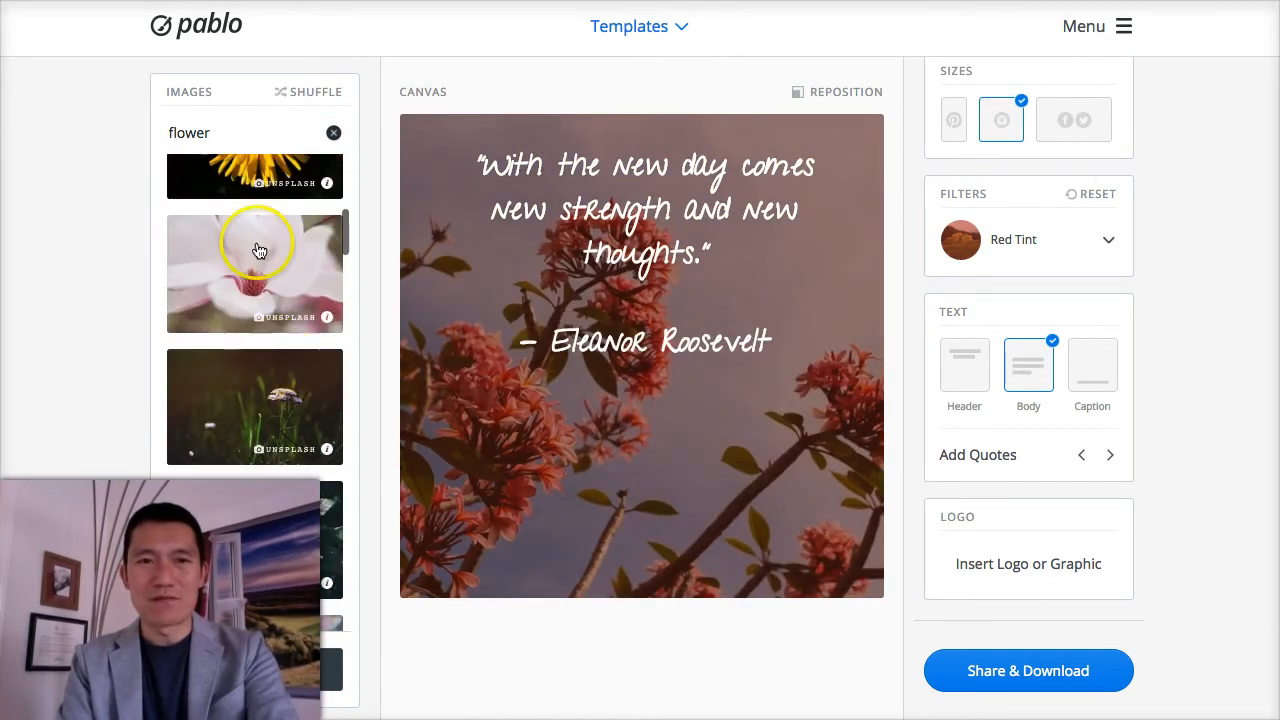
double_click(221, 131)
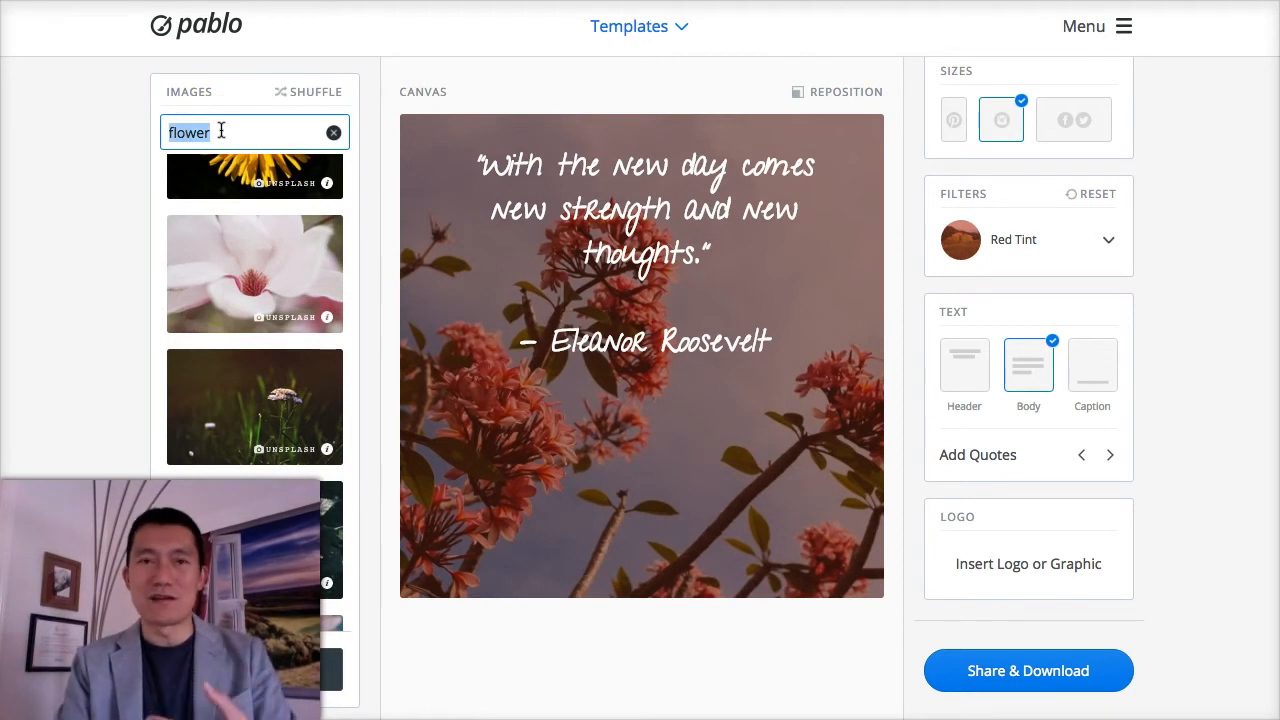
type("courage")
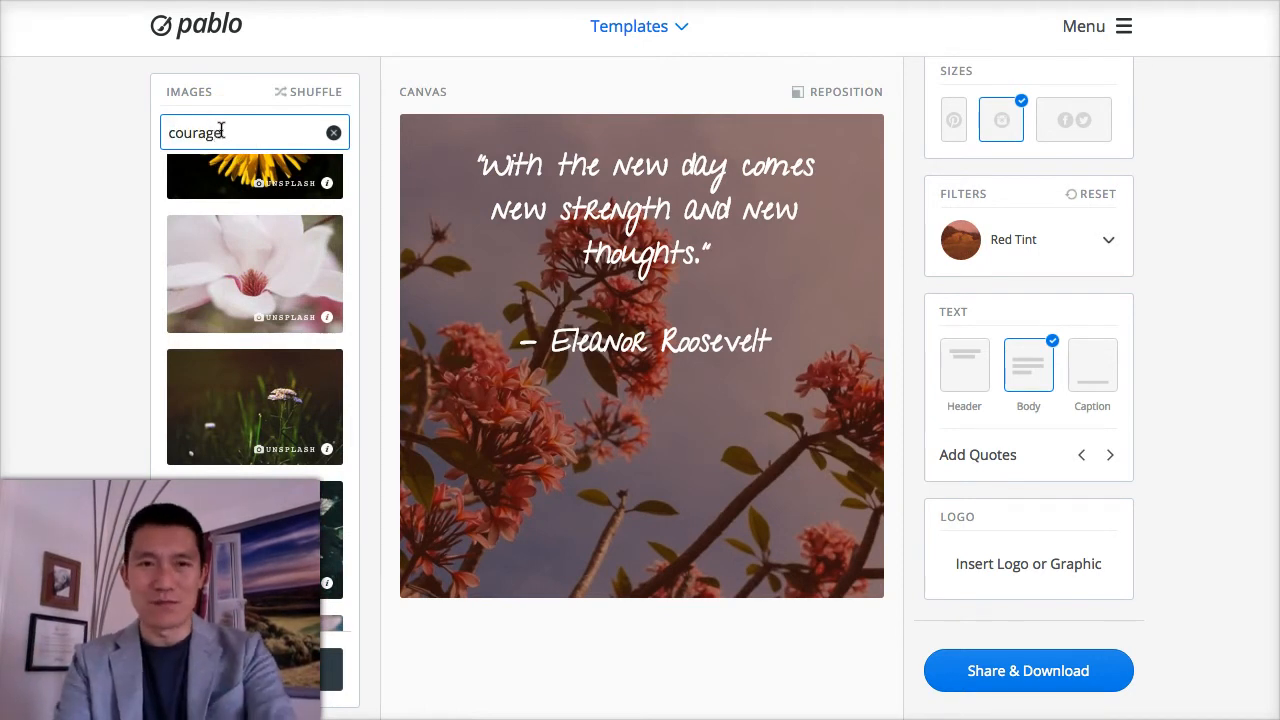
- Search stock images for 'courage', then extend the search to 'courage creativity'
key("Return")
scroll(297, 307, "down", 3)
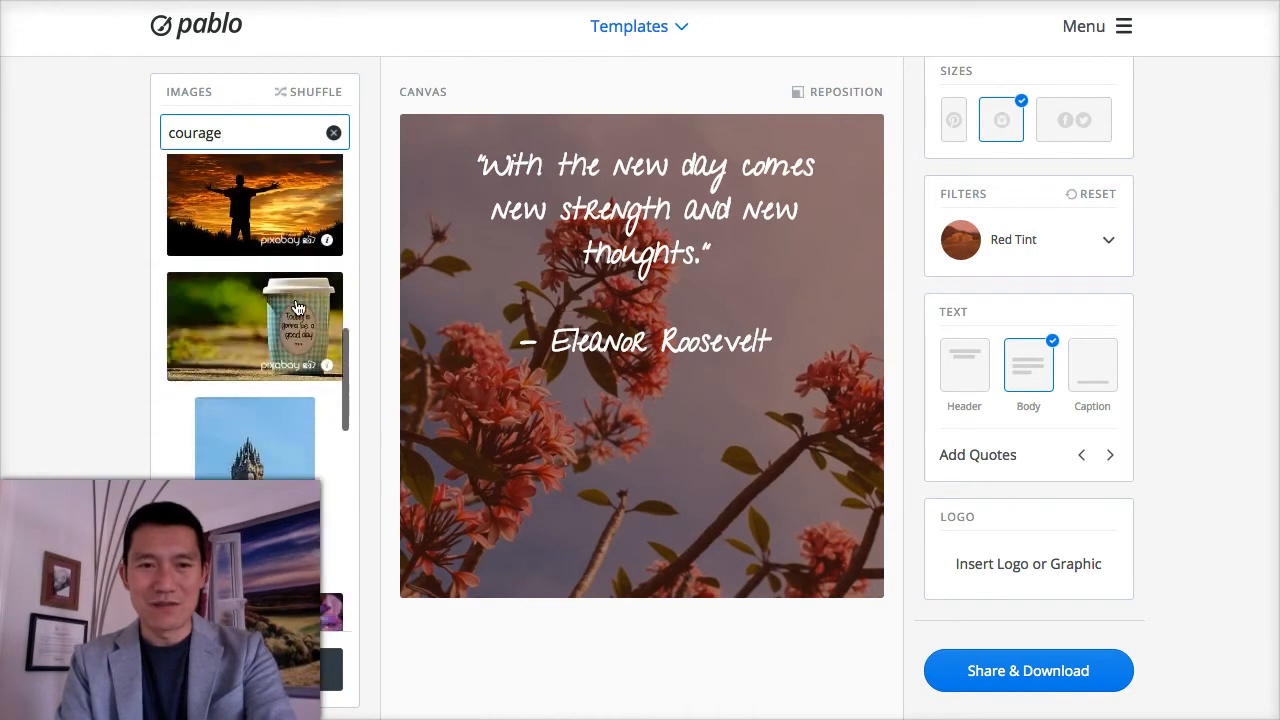
scroll(297, 307, "up", 5)
left_click(224, 133)
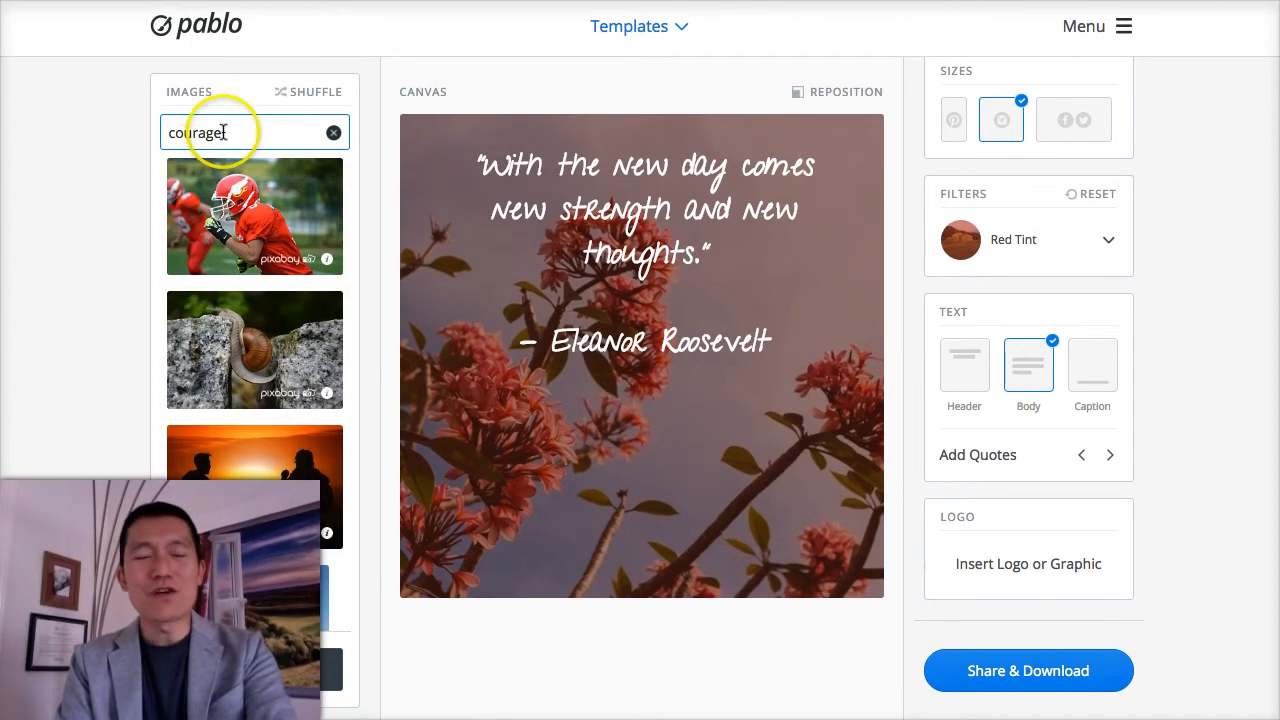
double_click(223, 133)
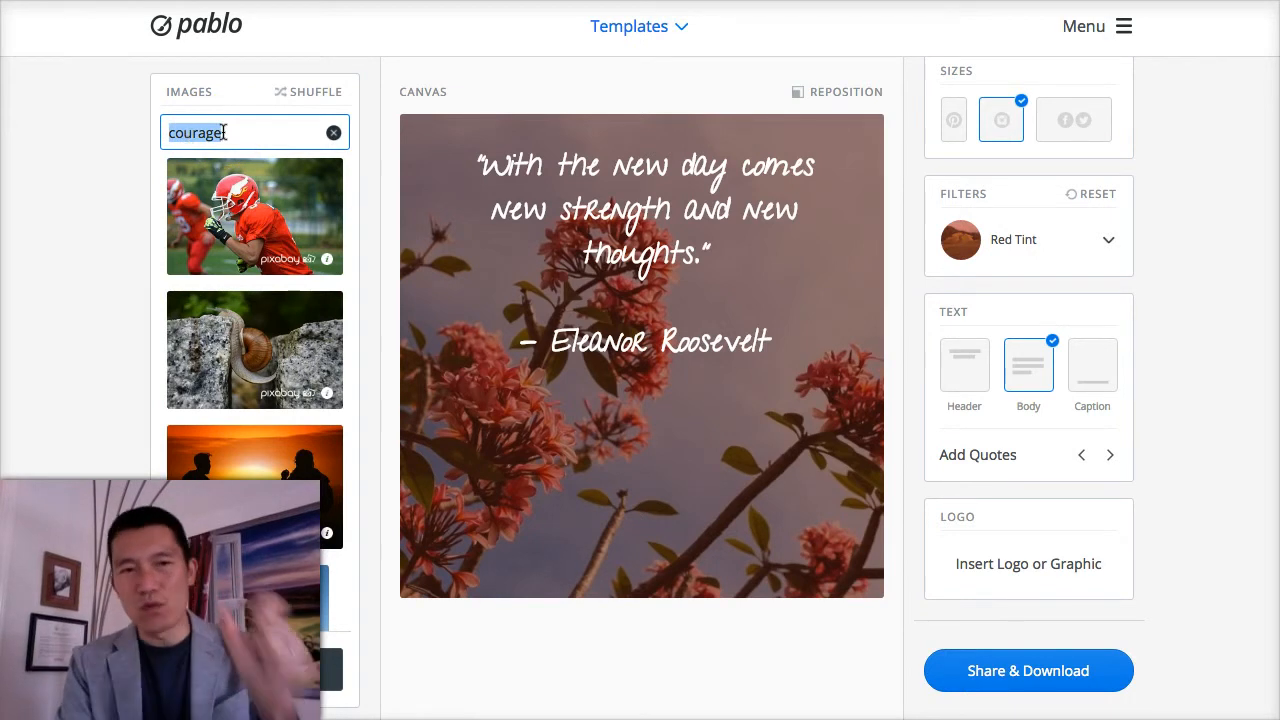
left_click(238, 250)
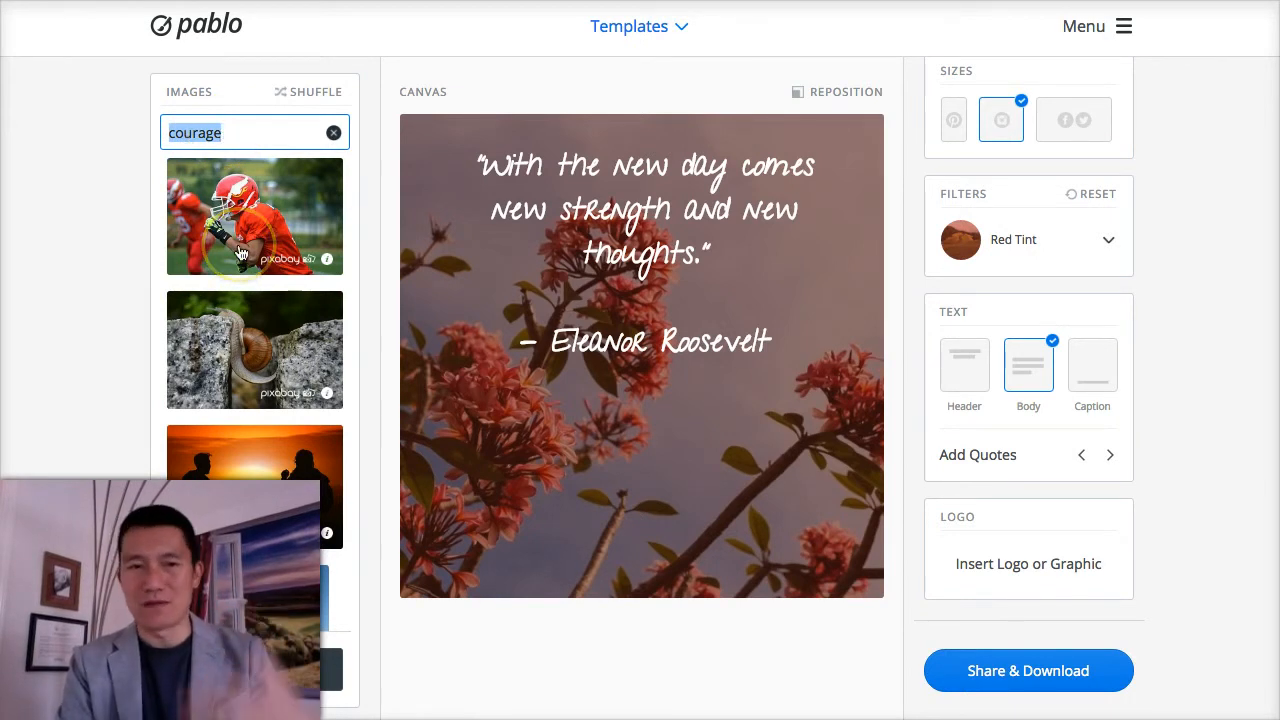
left_click(256, 128)
type("creativity")
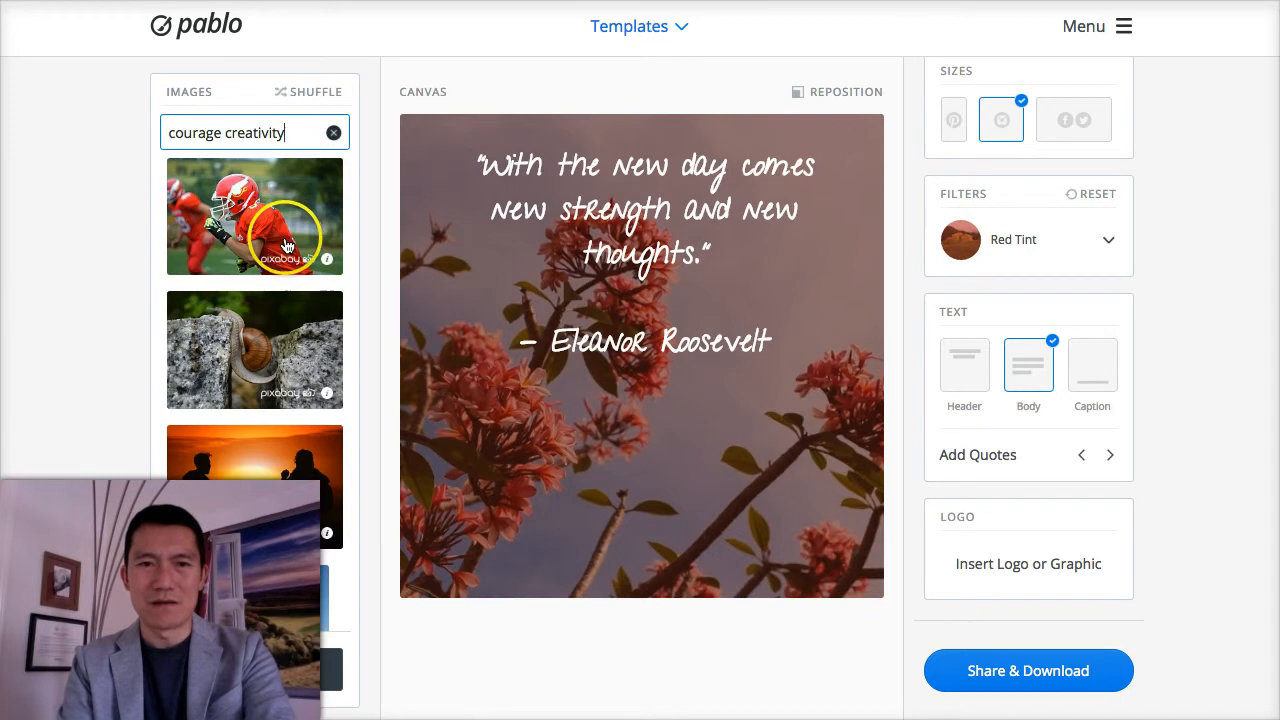
scroll(300, 229, "down", 5)
scroll(290, 240, "up", 5)
scroll(287, 246, "down", 5)
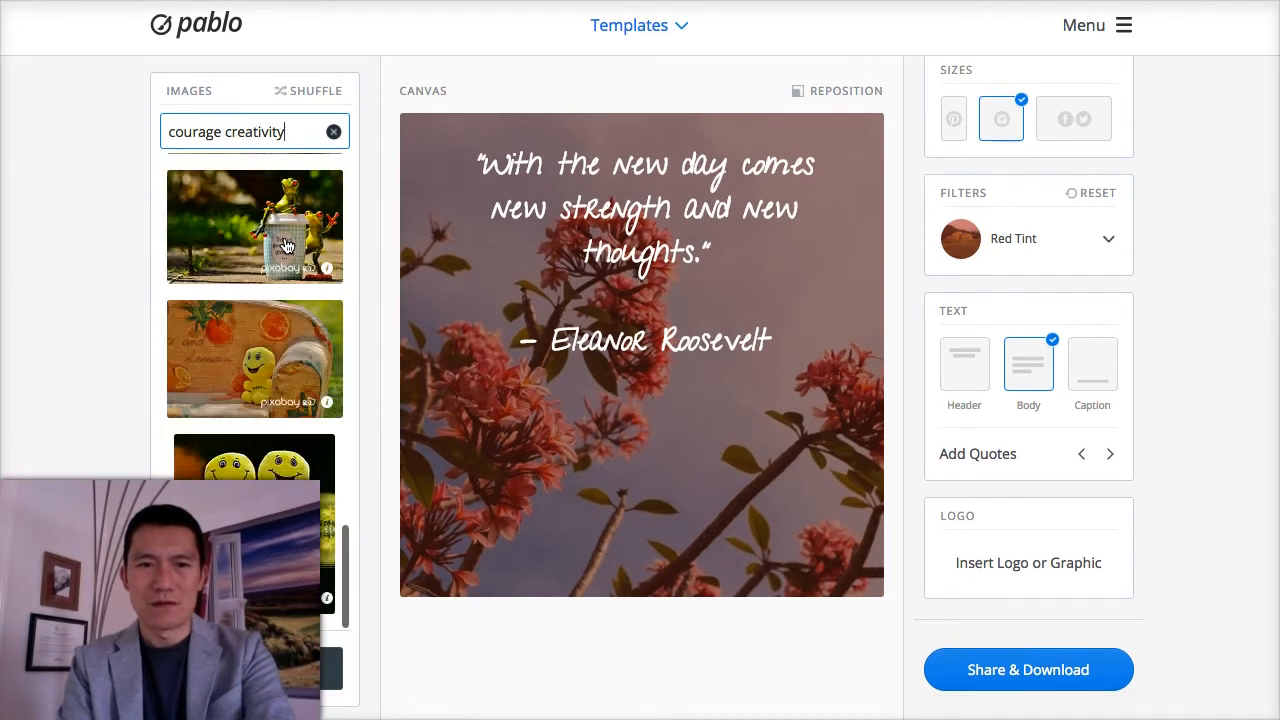
scroll(285, 230, "up", 3)
scroll(283, 200, "up", 3)
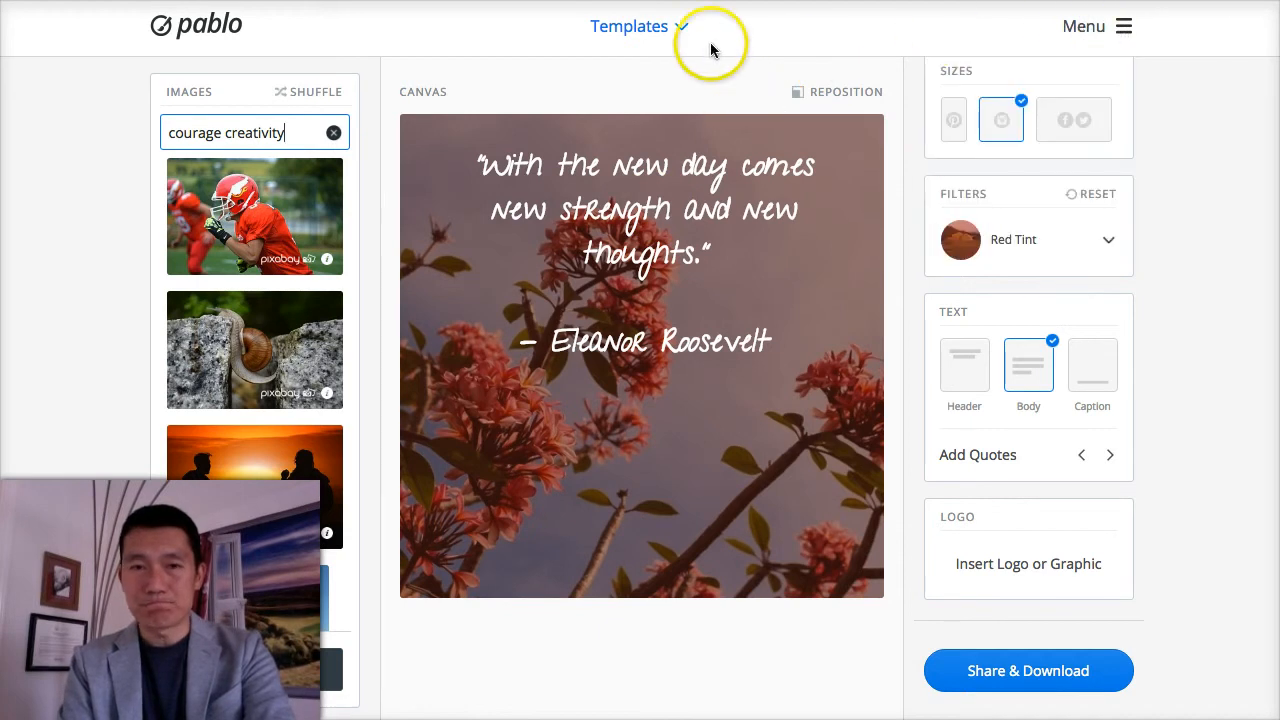
- Enable the Header and Caption text options after glancing at the Templates list
left_click(651, 30)
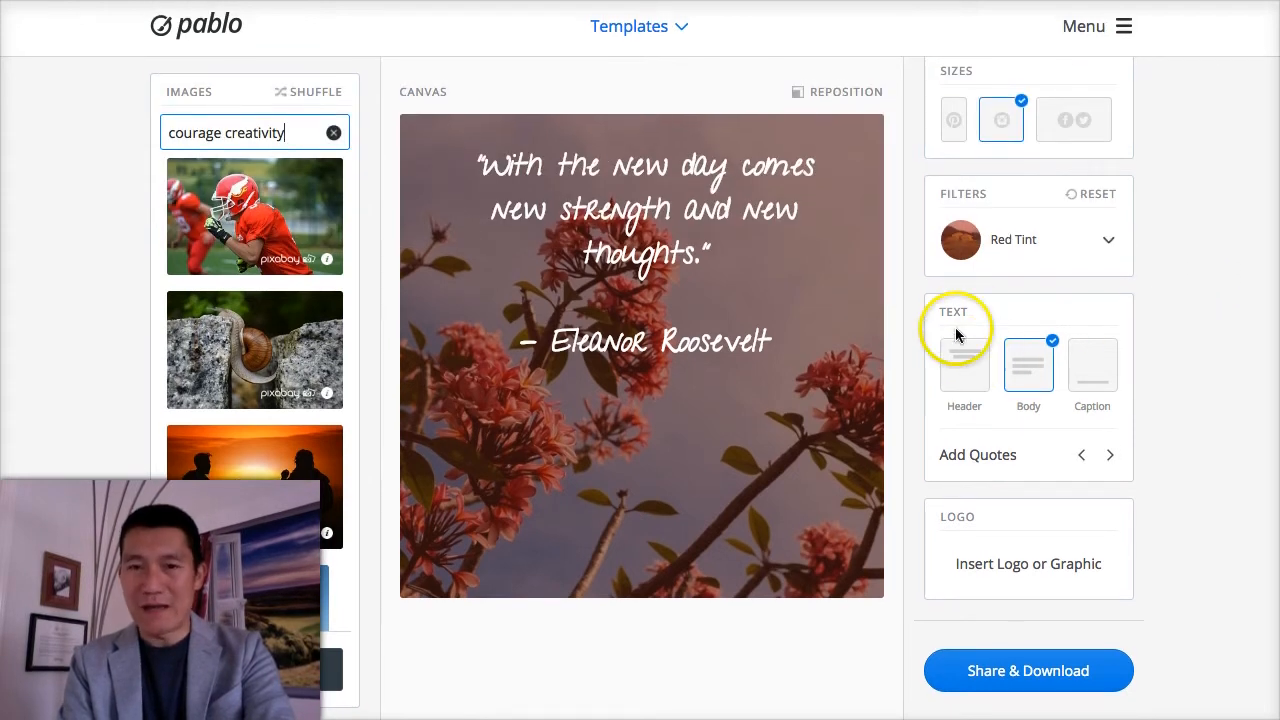
left_click(970, 374)
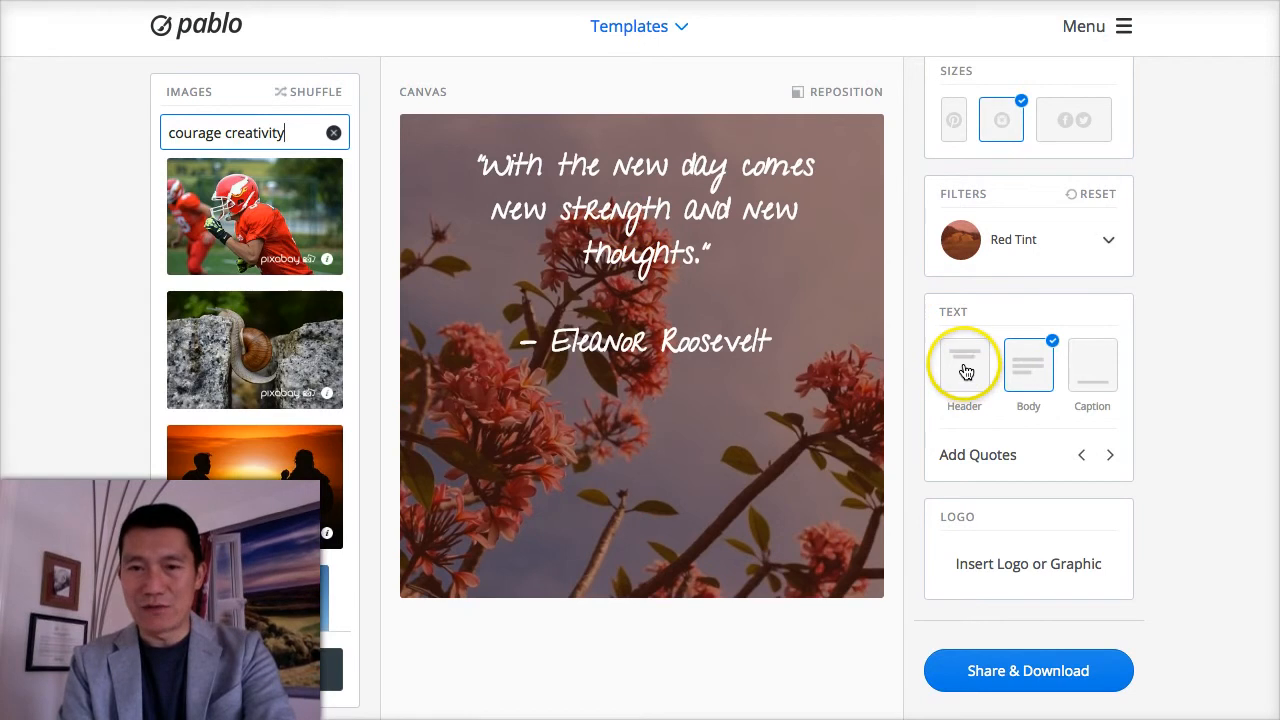
left_click(1099, 372)
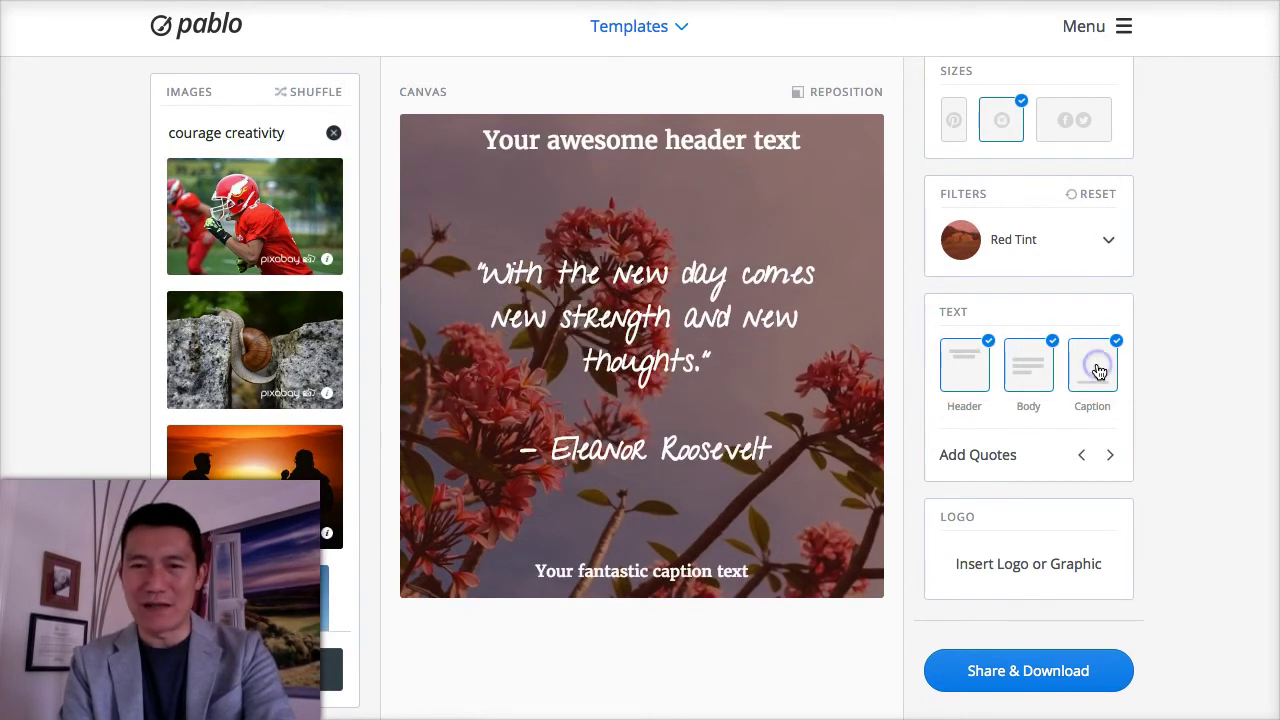
left_click(618, 574)
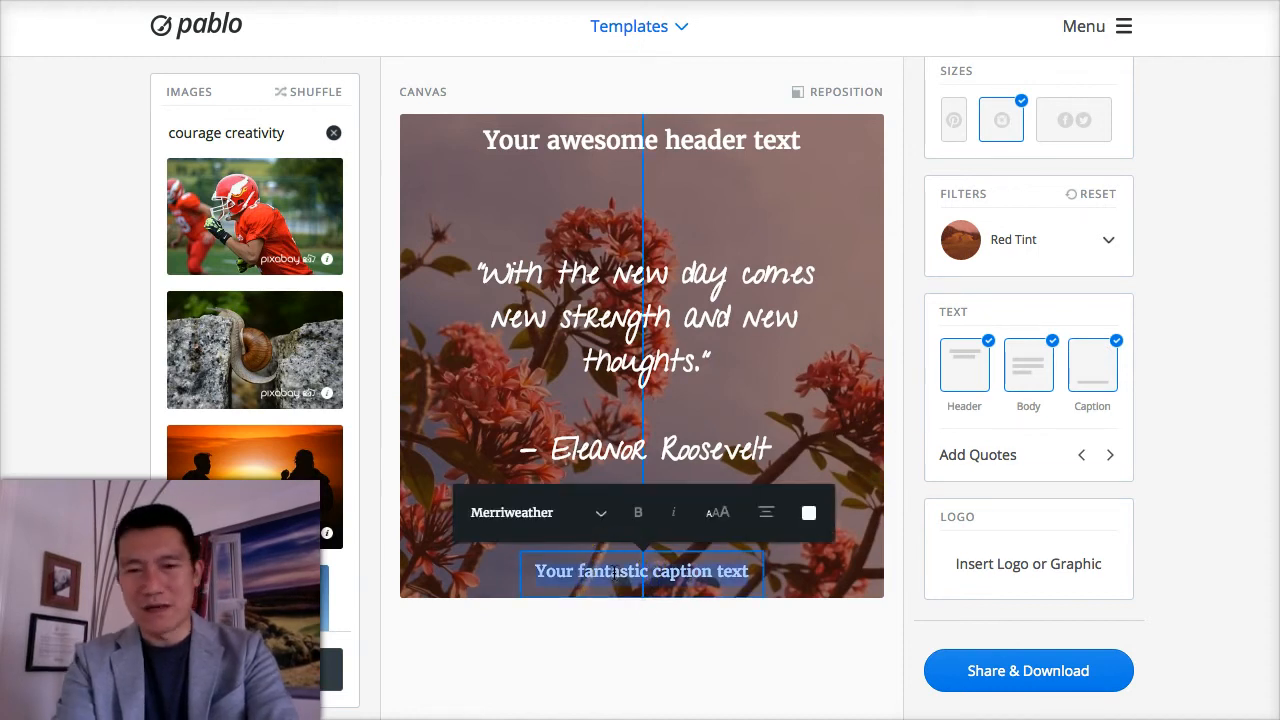
type("www.georgeka")
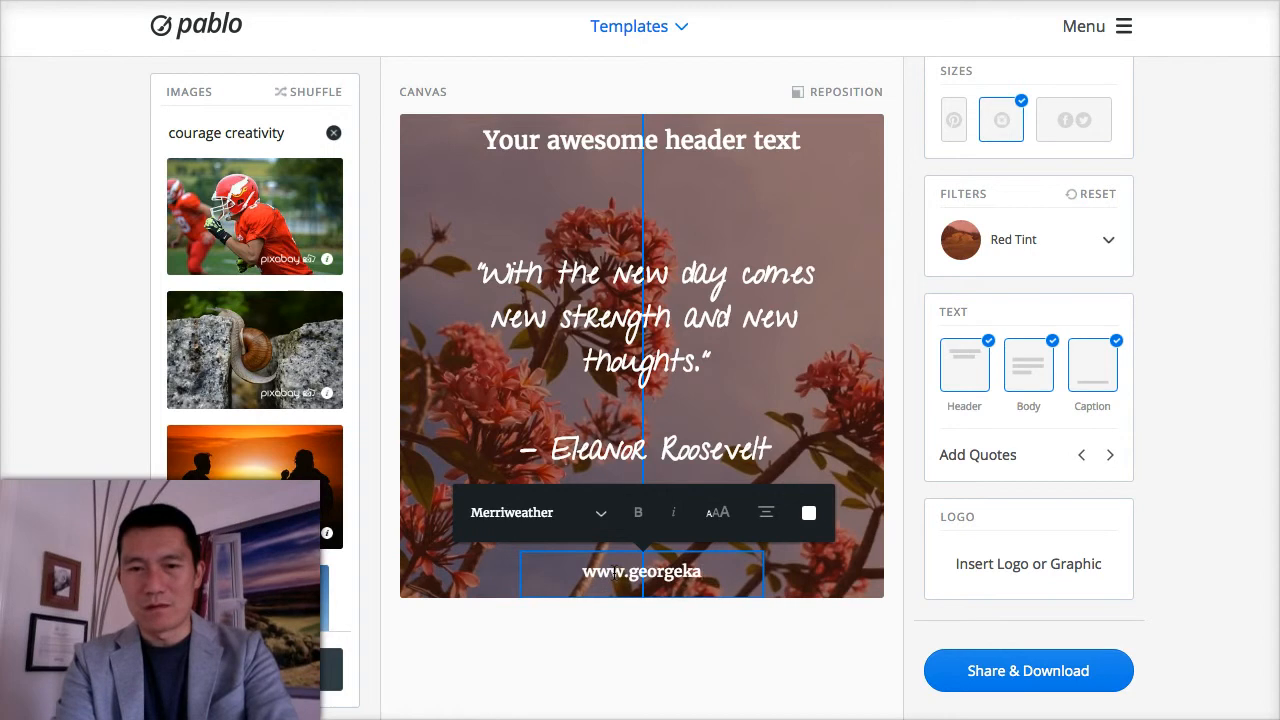
type("o.com")
left_click(525, 514)
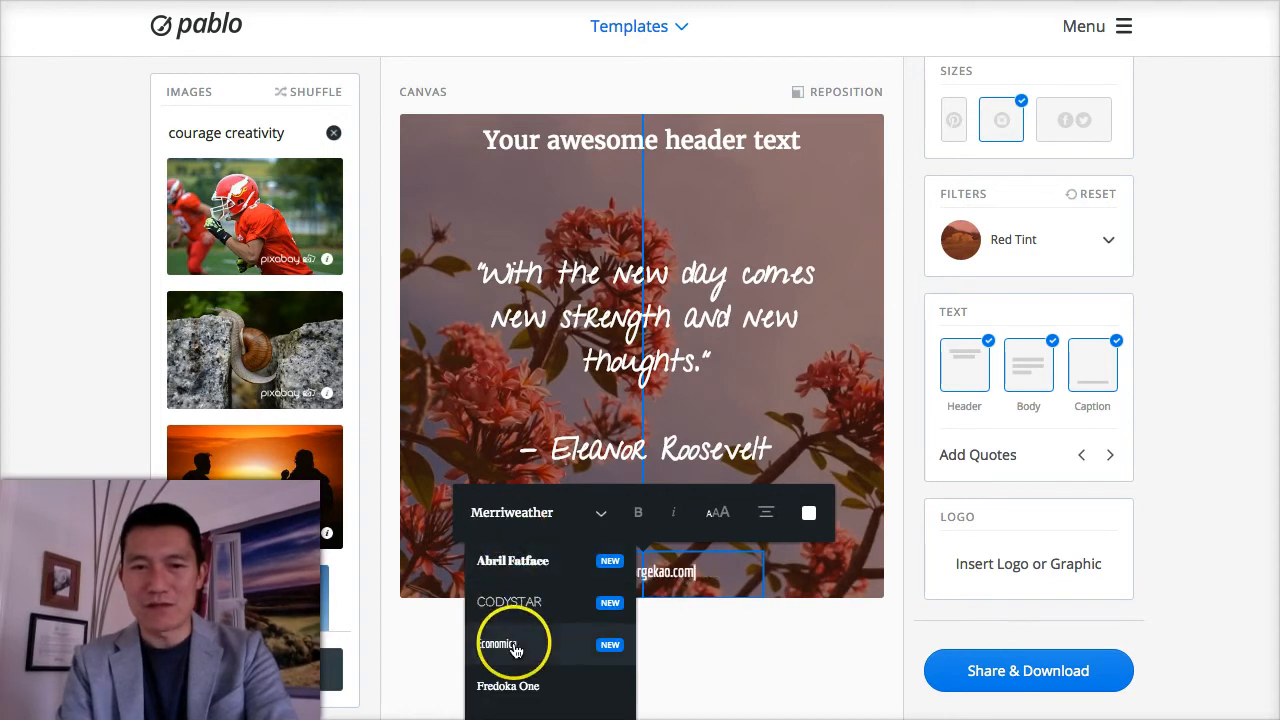
left_click(509, 602)
- Give the header a lighter font and keep the quote text at its original size
left_click(672, 345)
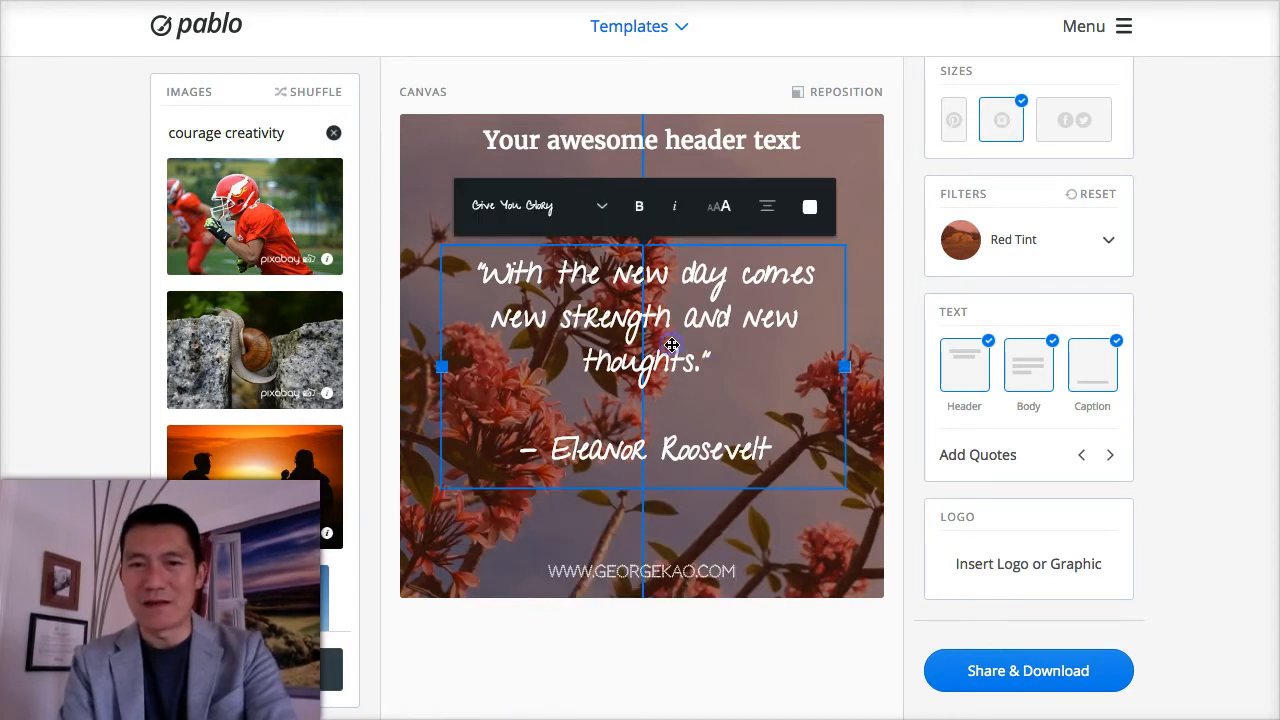
left_click(645, 140)
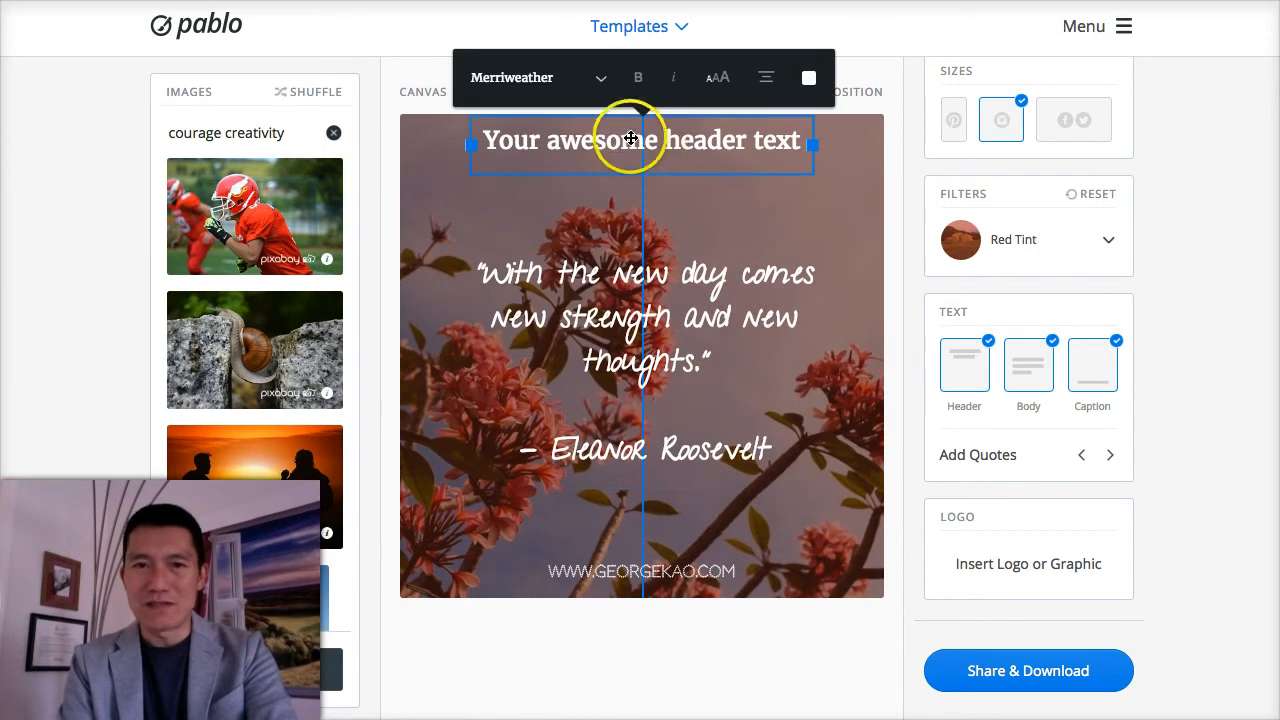
left_click(540, 77)
left_click(514, 243)
left_click(672, 312)
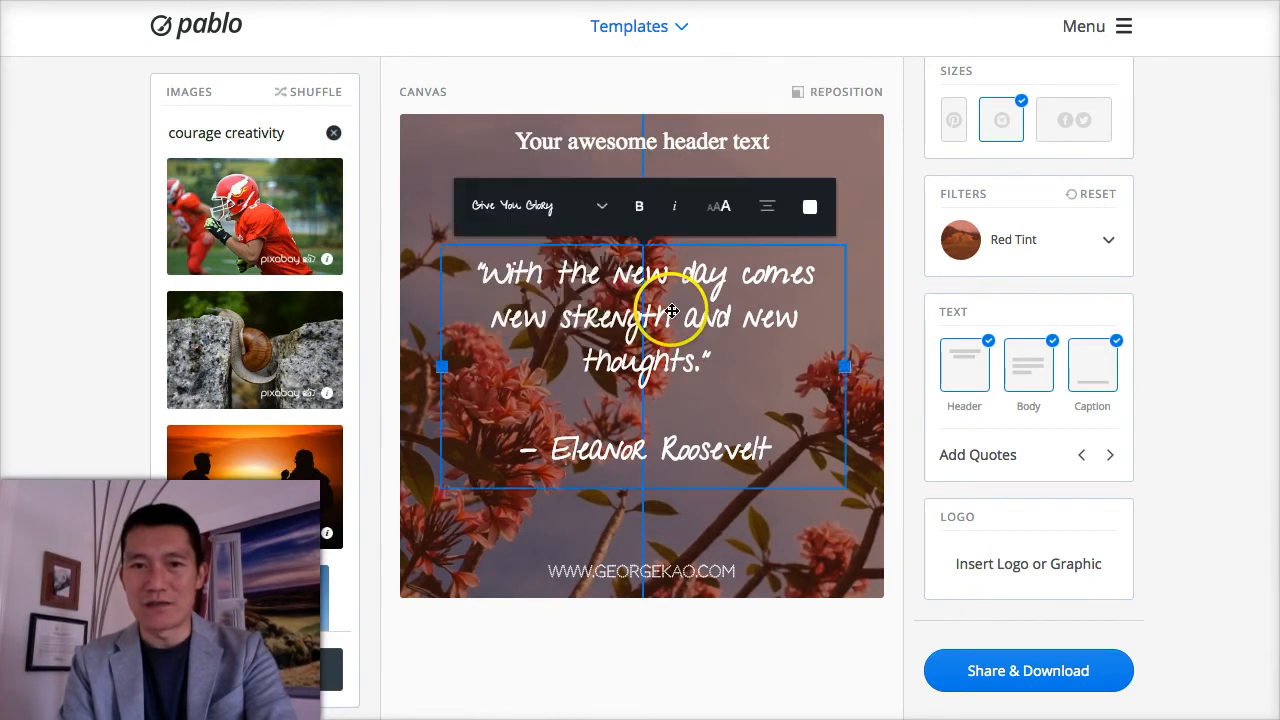
left_click(709, 206)
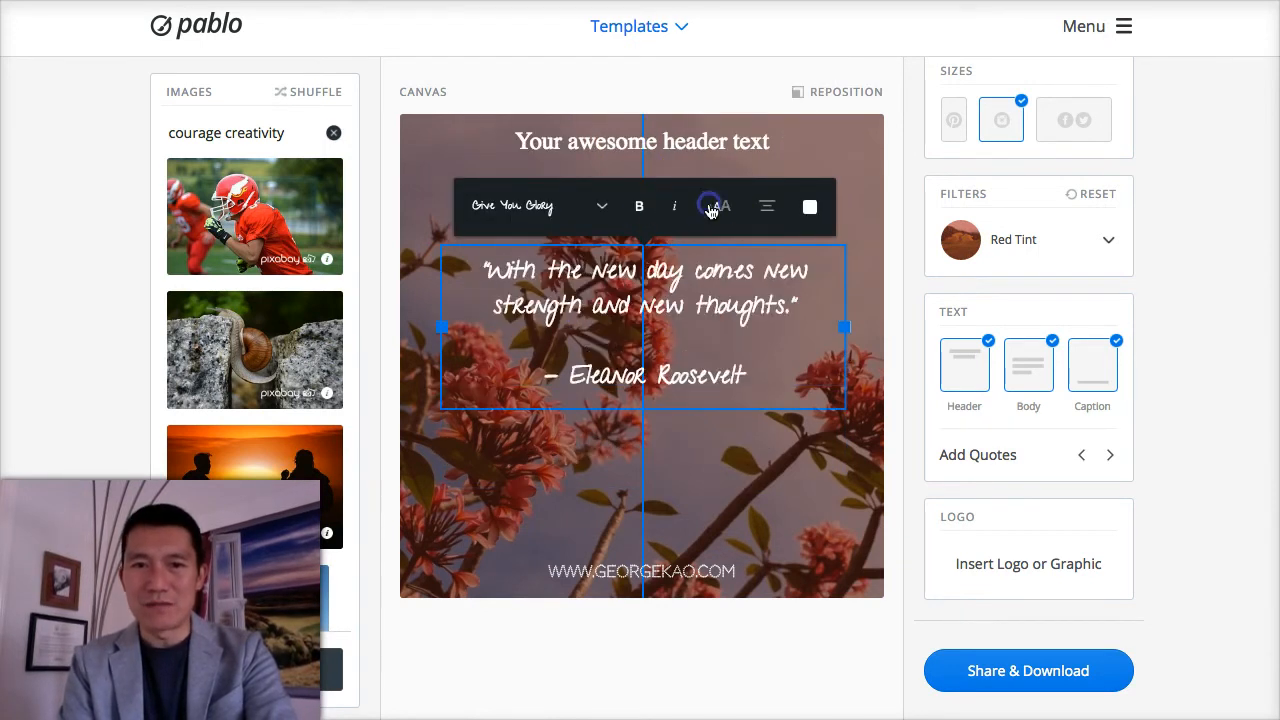
left_click(711, 208)
left_click(663, 140)
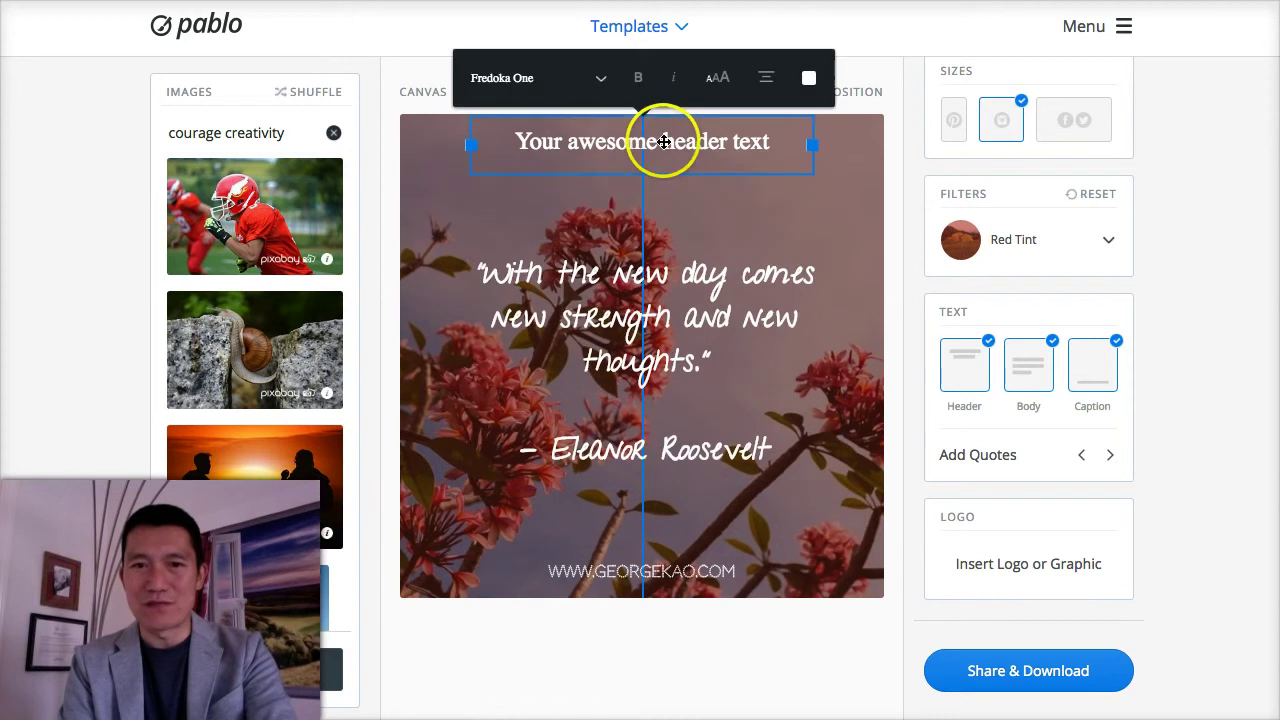
left_click(632, 572)
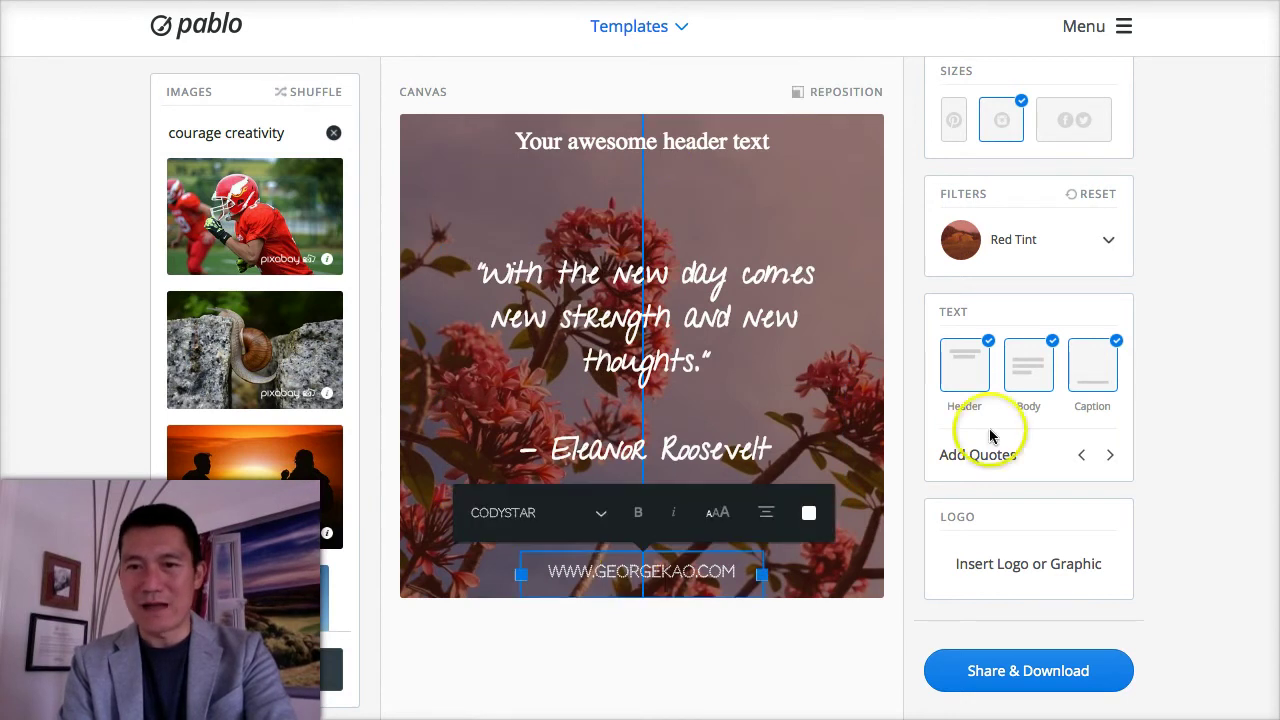
- Hide the header, quote and caption texts, then bring them back onto the image
left_click(960, 371)
left_click(1026, 355)
left_click(1079, 363)
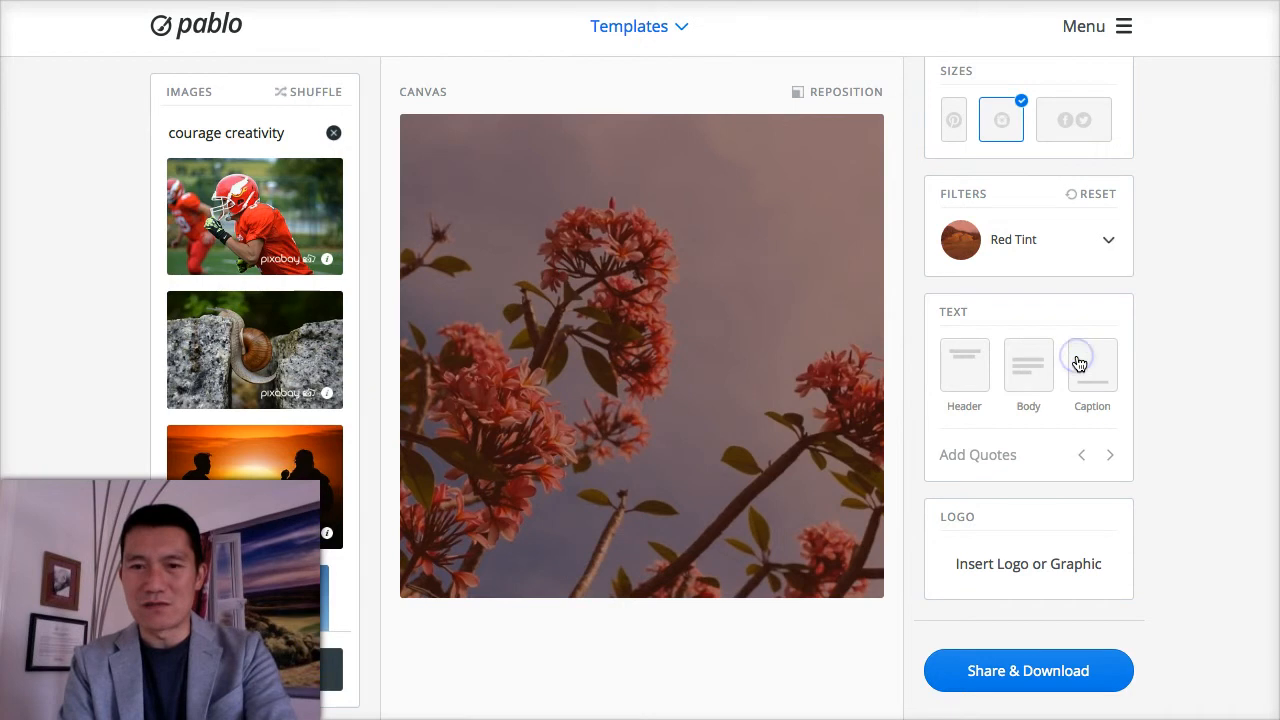
left_click(1022, 364)
left_click(955, 368)
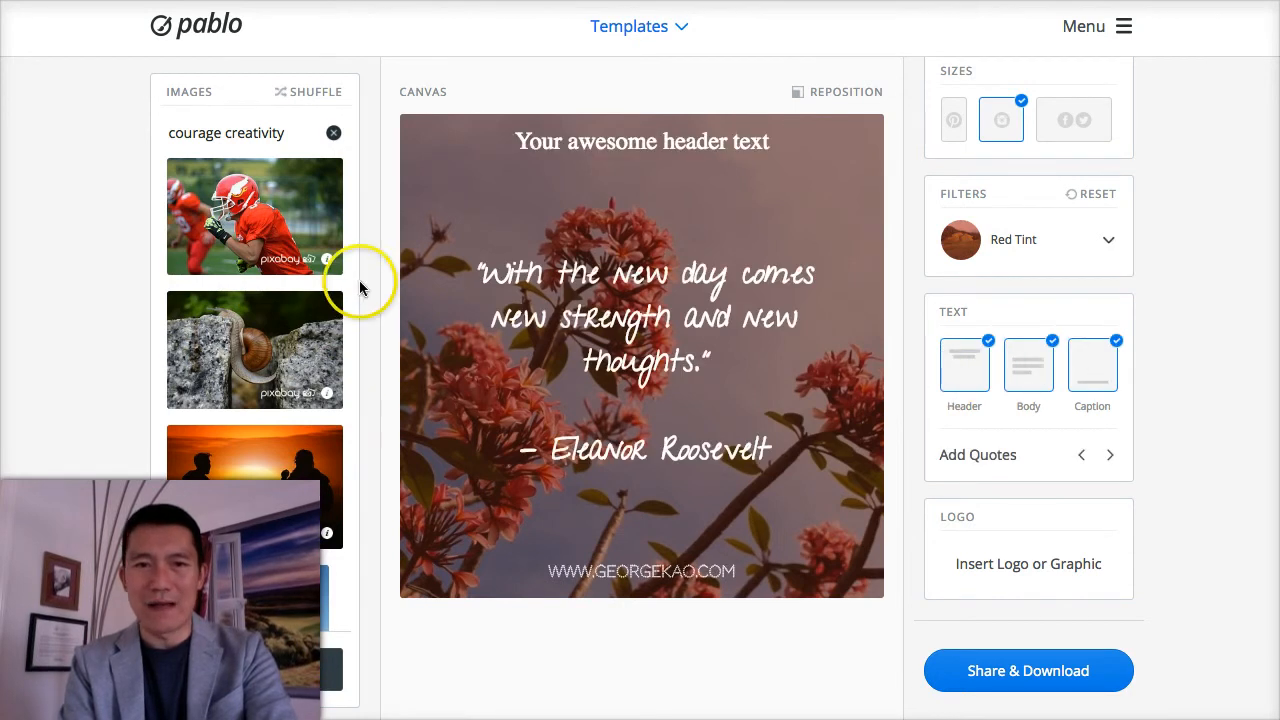
- Apply the 1000 Followers template and replace its headline with 'Dsadas'
left_click(629, 27)
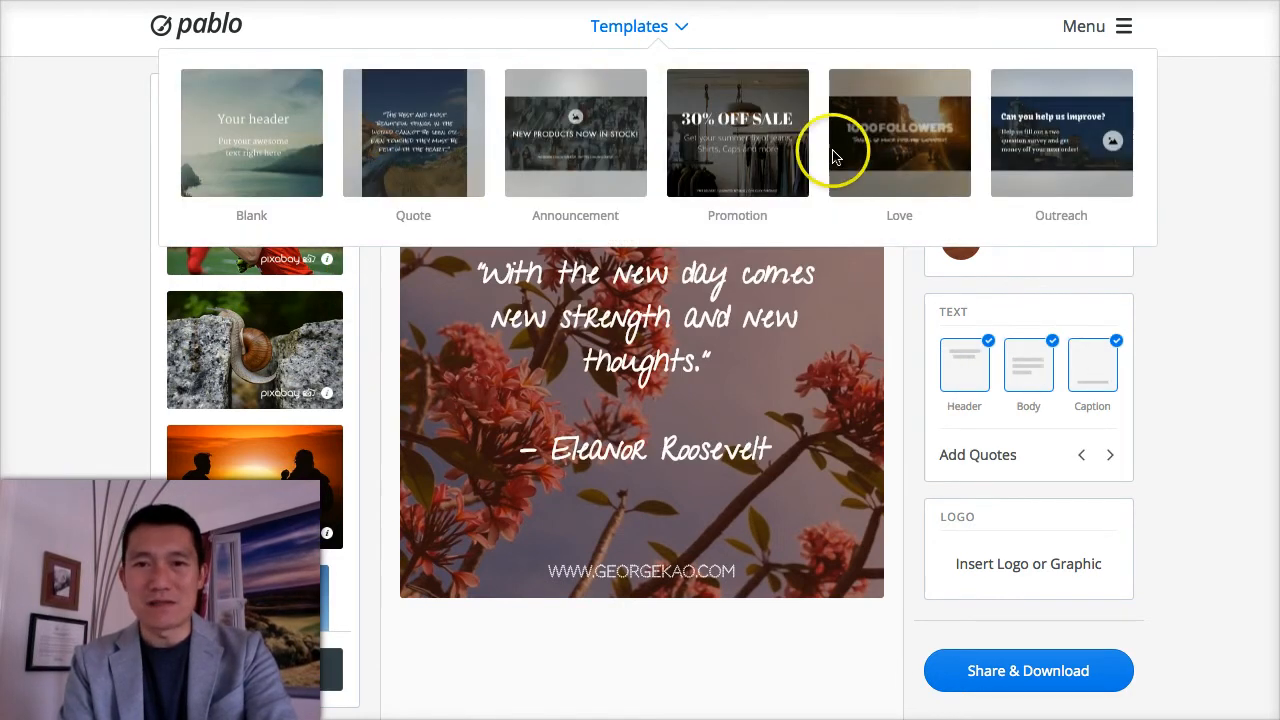
left_click(913, 147)
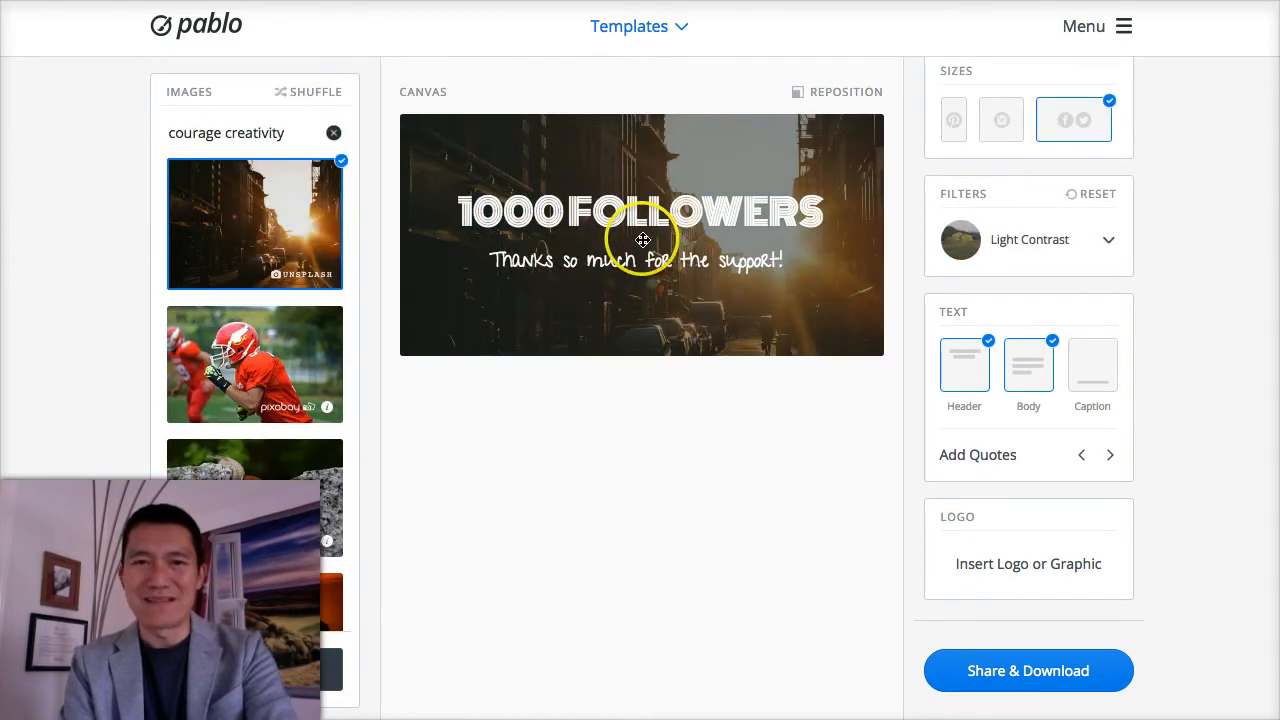
left_click(638, 26)
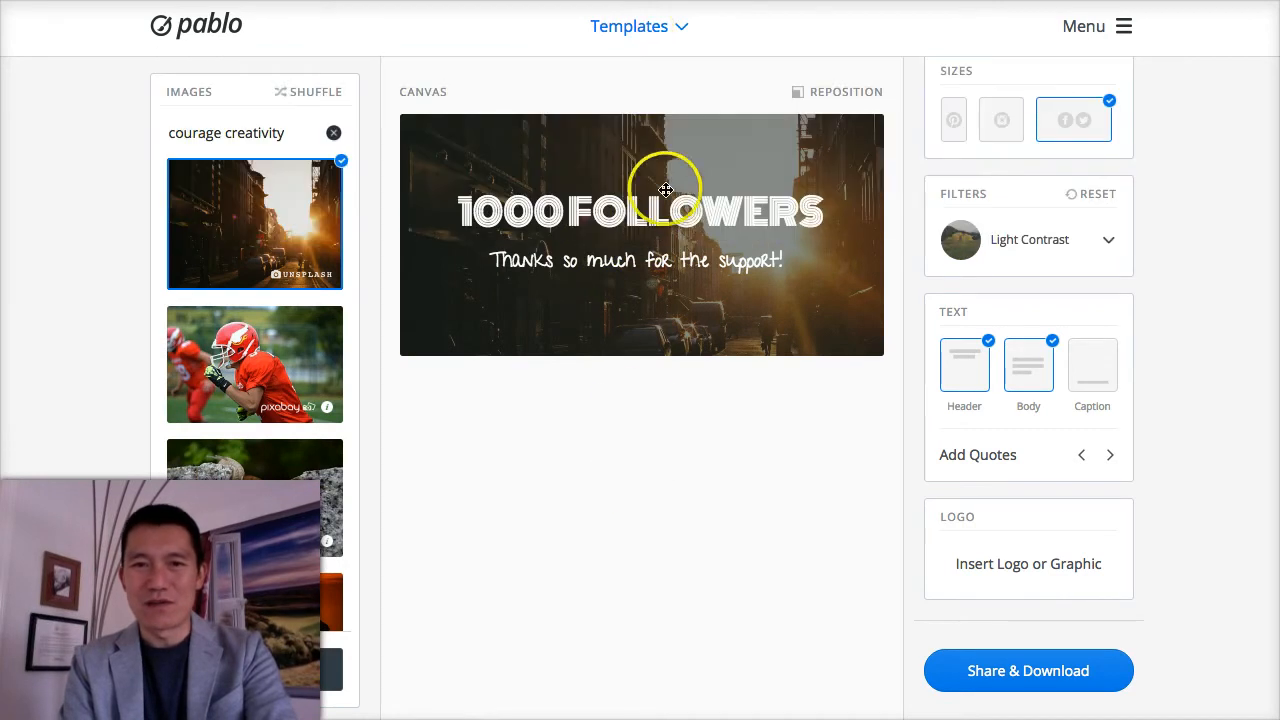
left_click(666, 194)
type("Dsadsa")
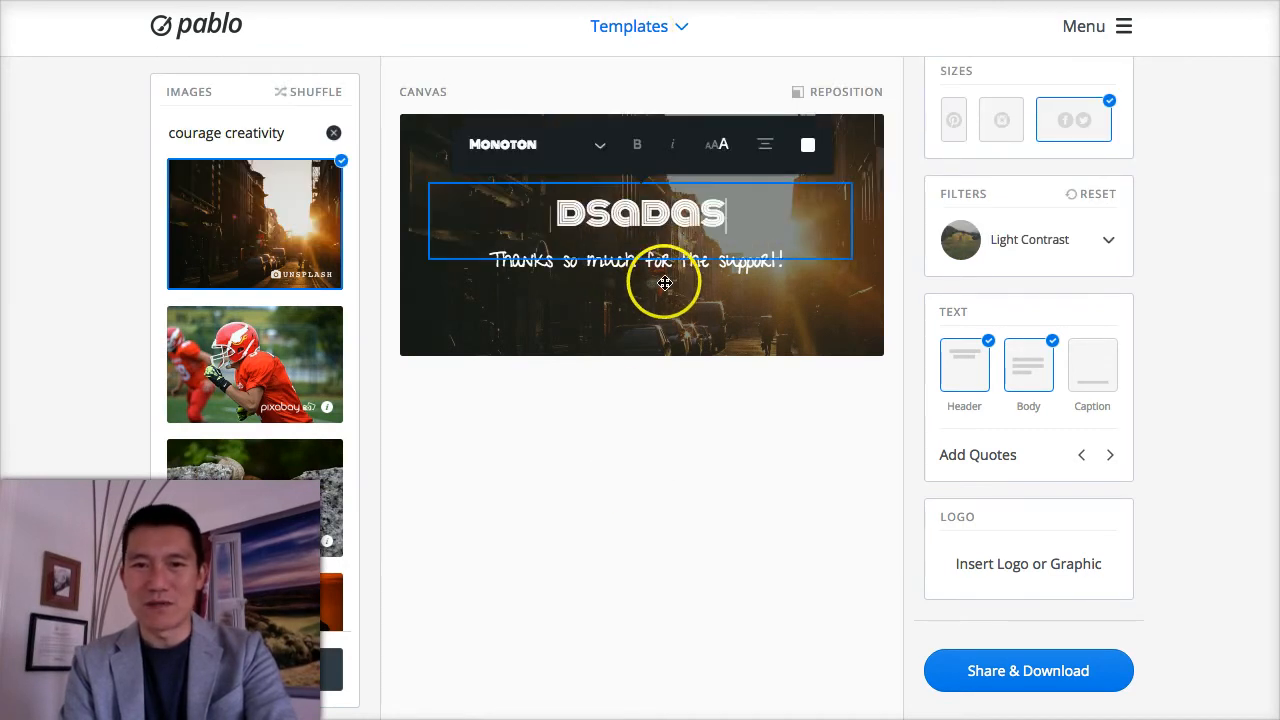
- Toggle the headline off and on and try the website caption on the new template
left_click(657, 264)
left_click(967, 360)
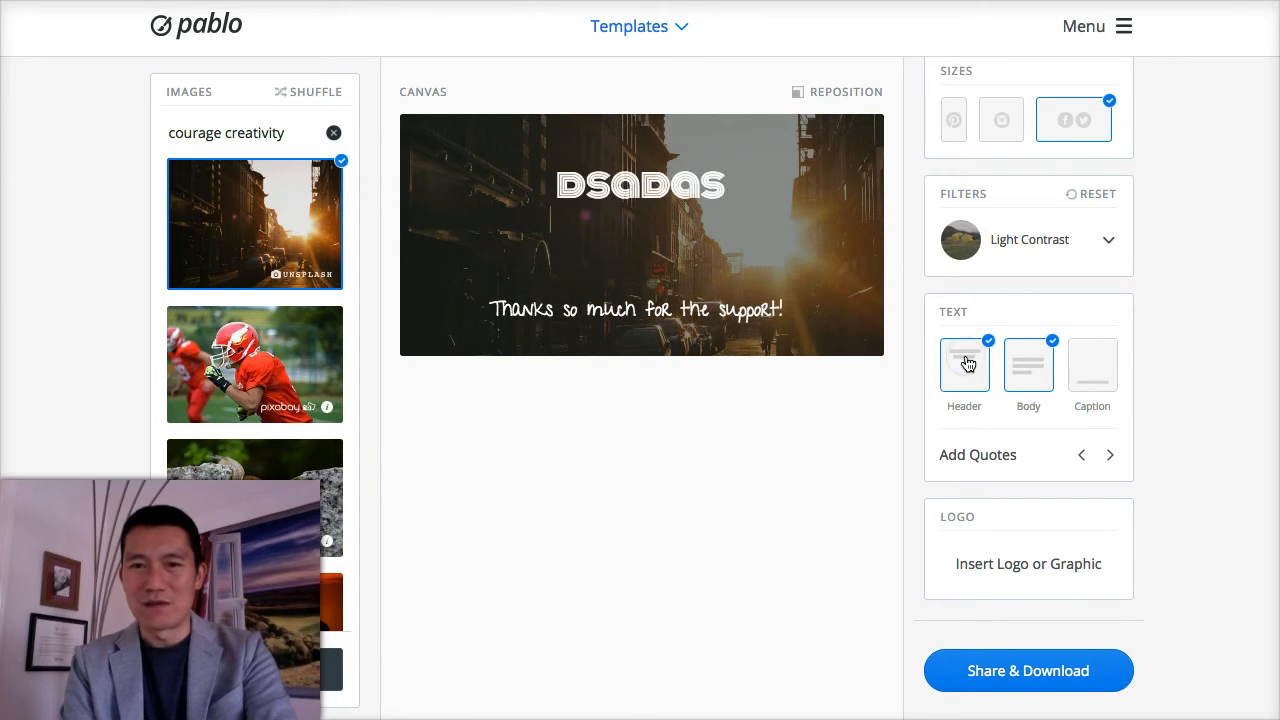
left_click(967, 362)
left_click(1102, 366)
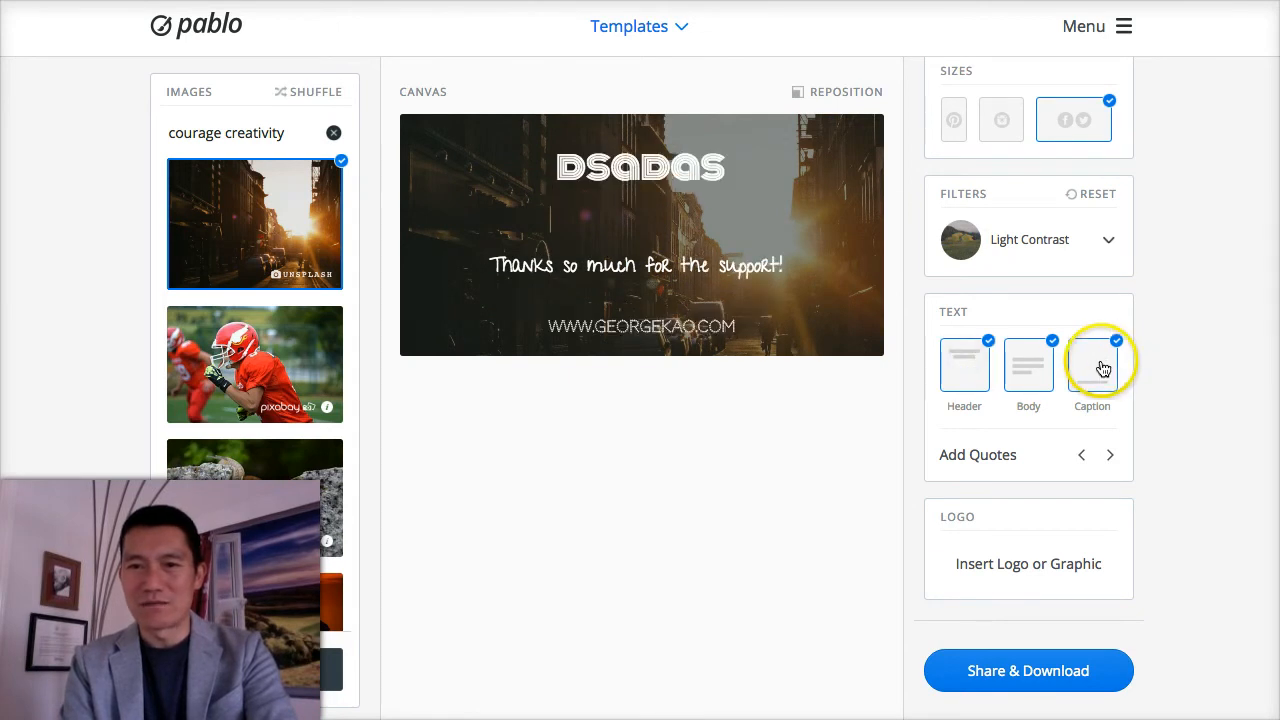